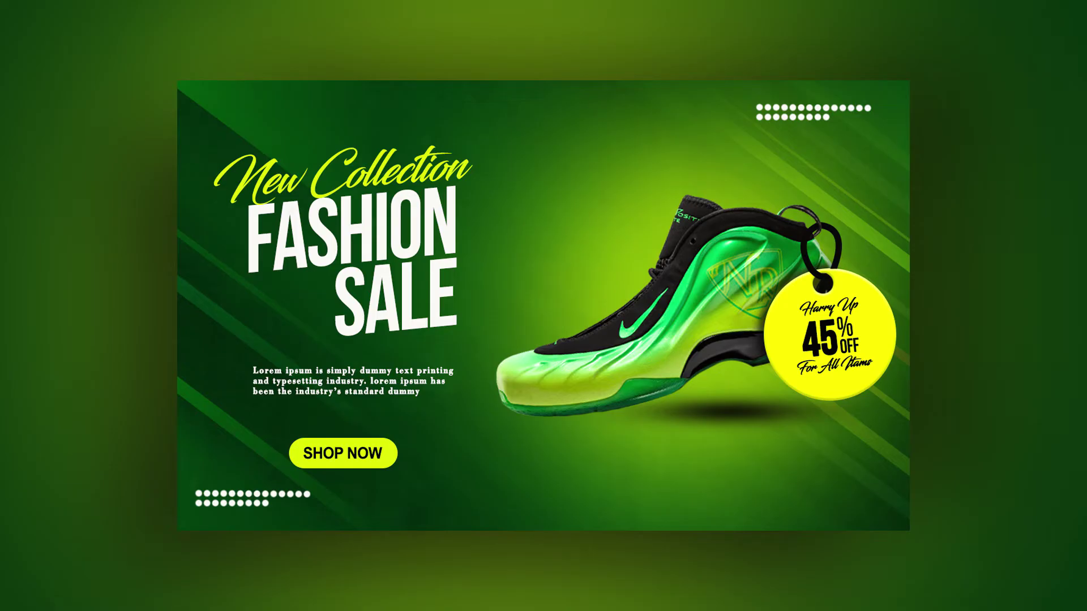
Name the new document 'Web banner design' in the preset details.
type("eb banner design")
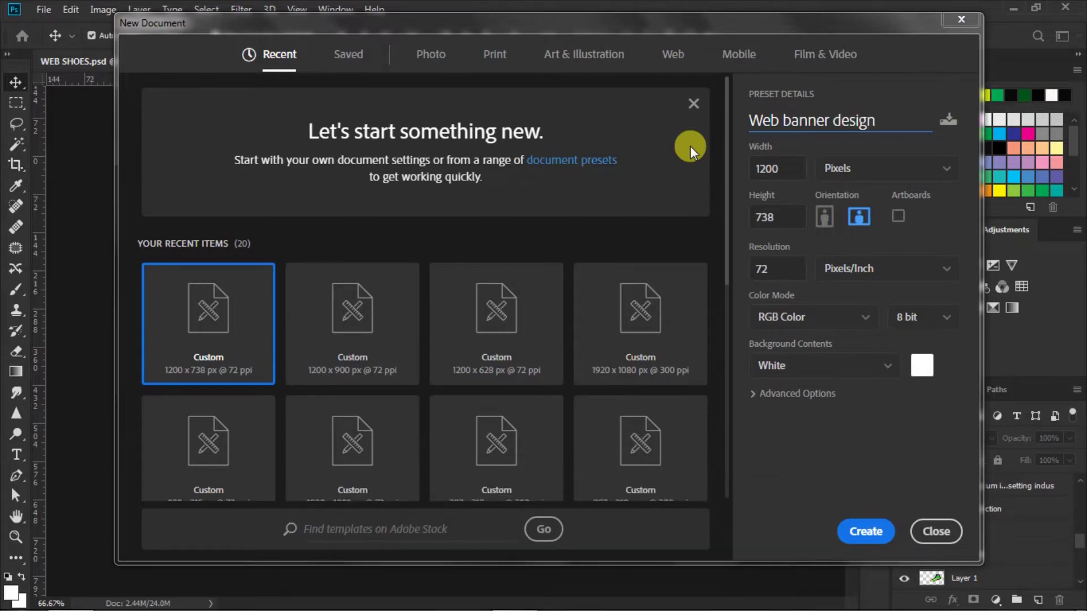
Create the 1200 × 738 px, 72 ppi Web banner design document.
double_click(777, 168)
double_click(777, 217)
double_click(778, 268)
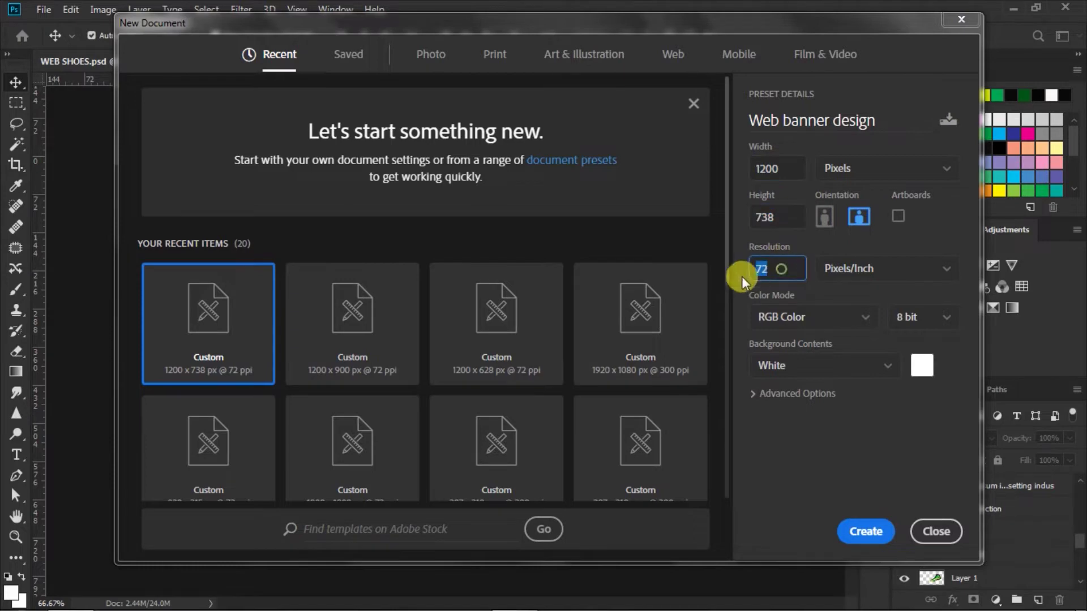
left_click(866, 532)
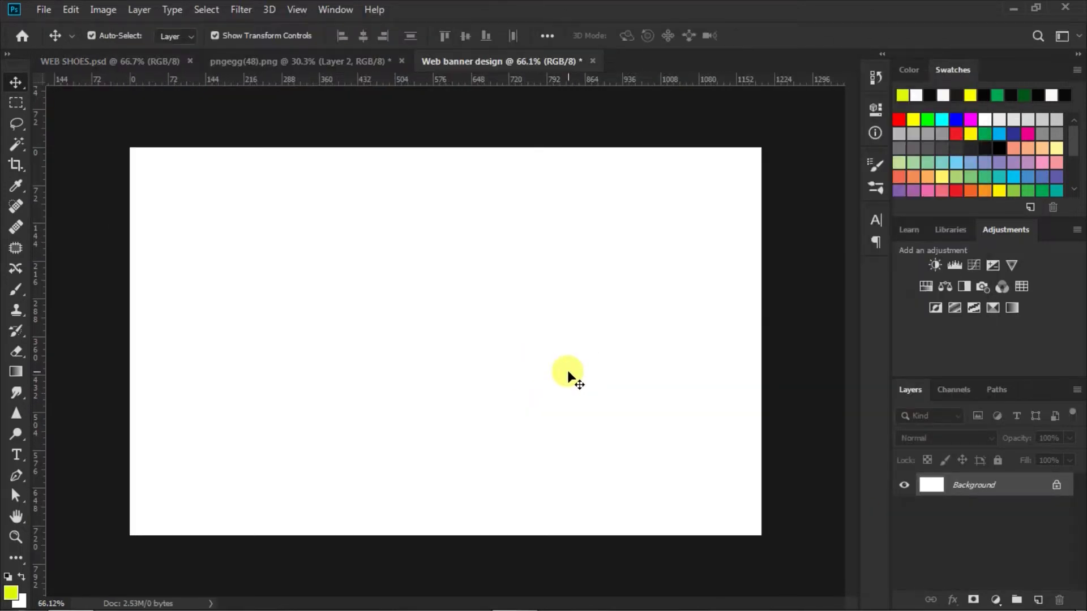
Add a Solid Color fill layer in dark green #025416.
left_click(995, 599)
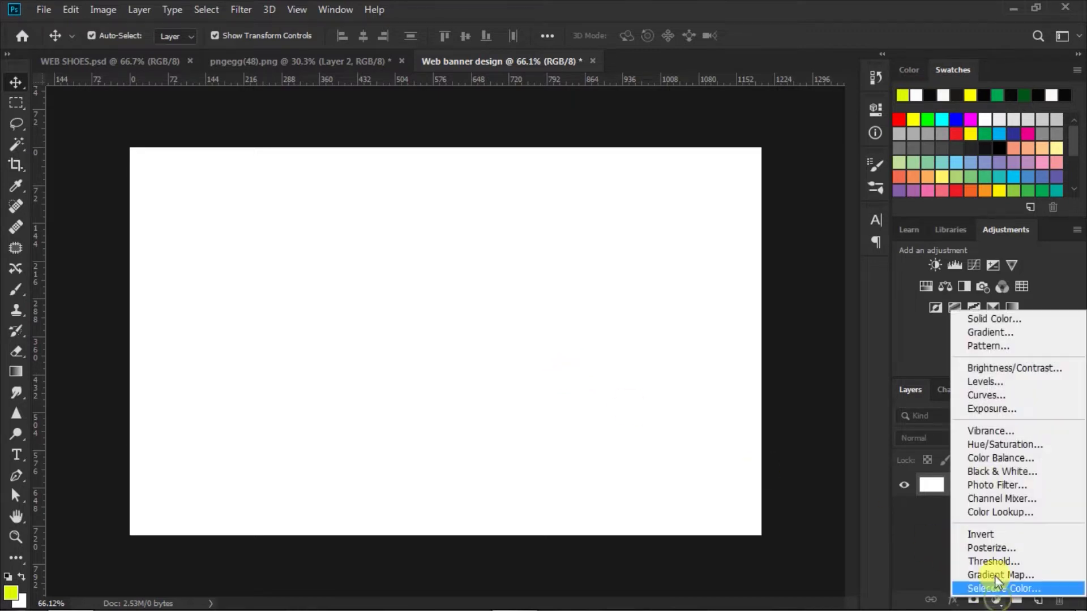
left_click(984, 318)
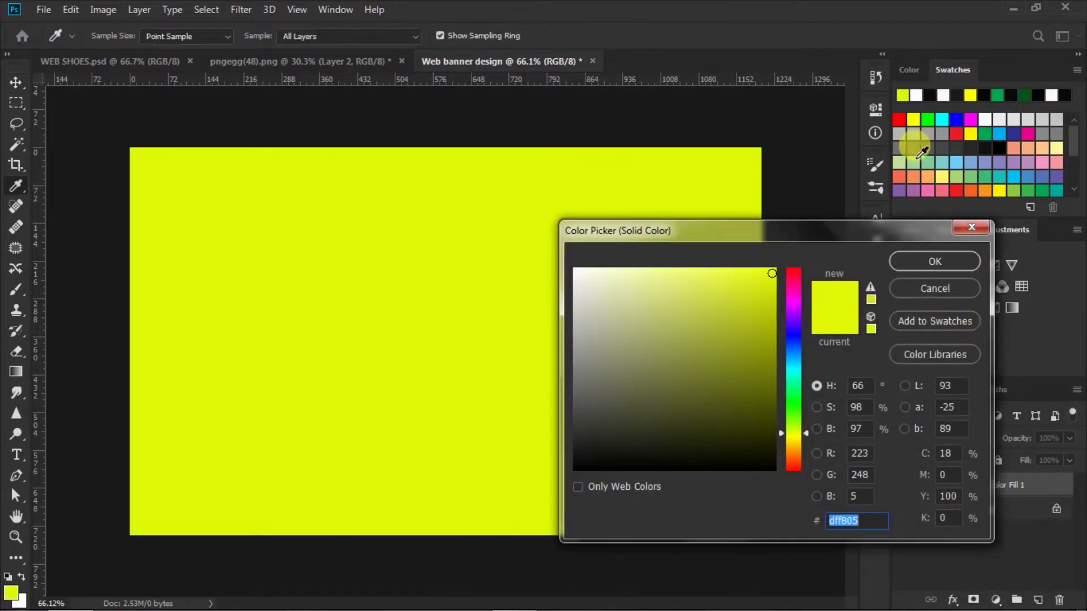
left_click(1024, 94)
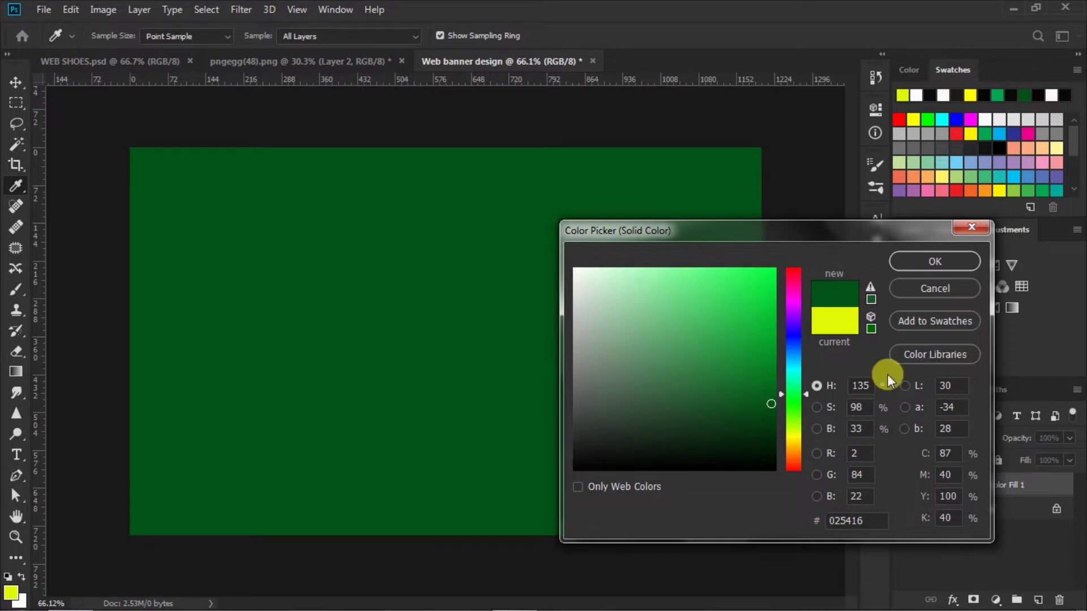
double_click(865, 519)
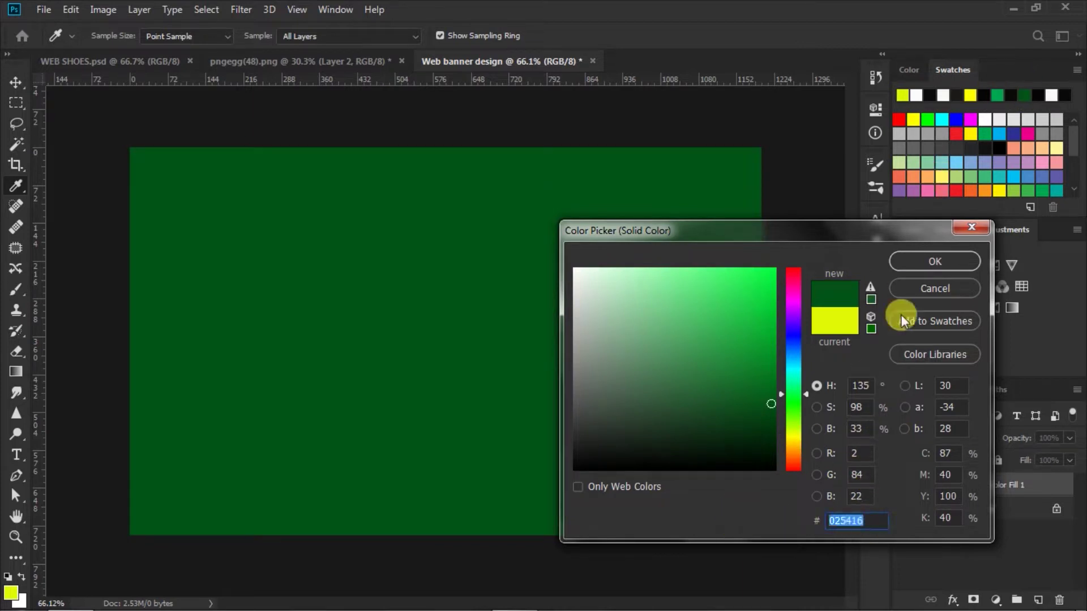
left_click(908, 261)
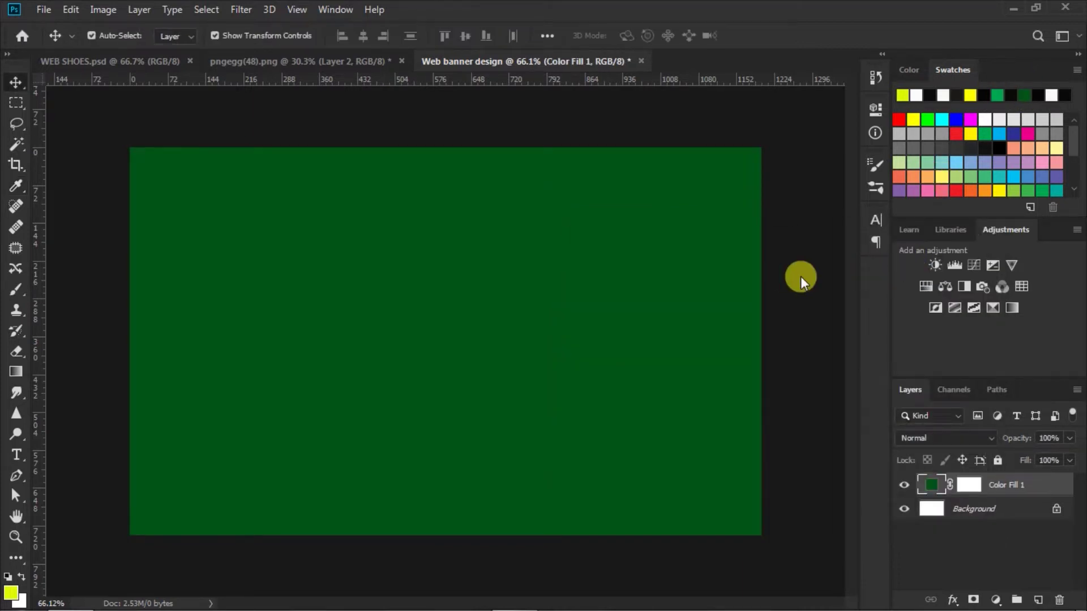
Drag the green sneaker from the pngegg image into the banner, just right of centre.
left_click(341, 62)
mouse_move(515, 278)
left_mouse_down()
mouse_move(510, 66)
mouse_move(588, 339)
left_mouse_up()
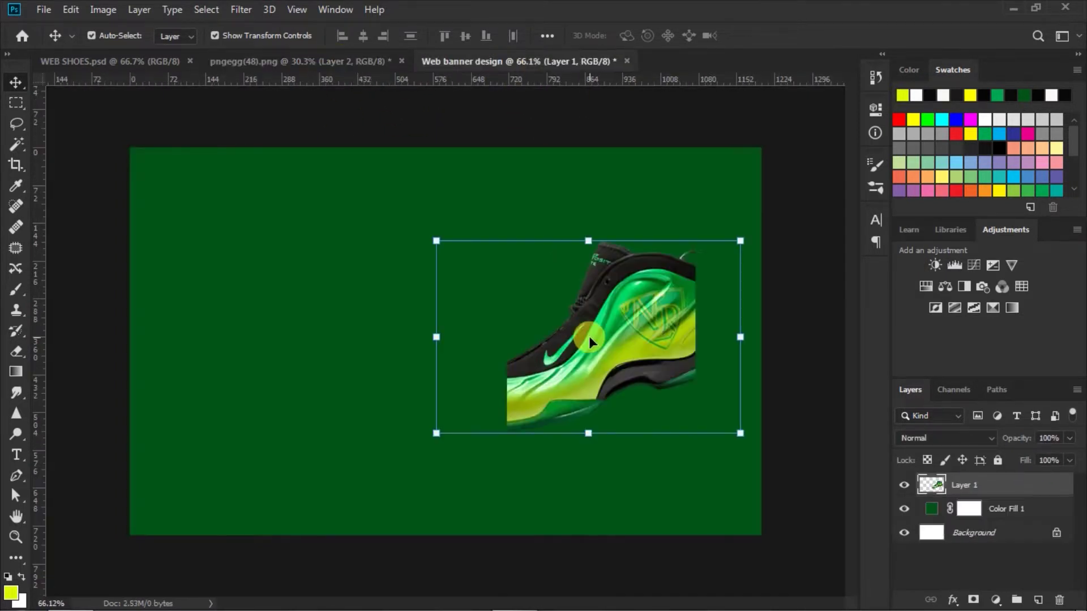
left_click_drag(639, 301, 608, 310)
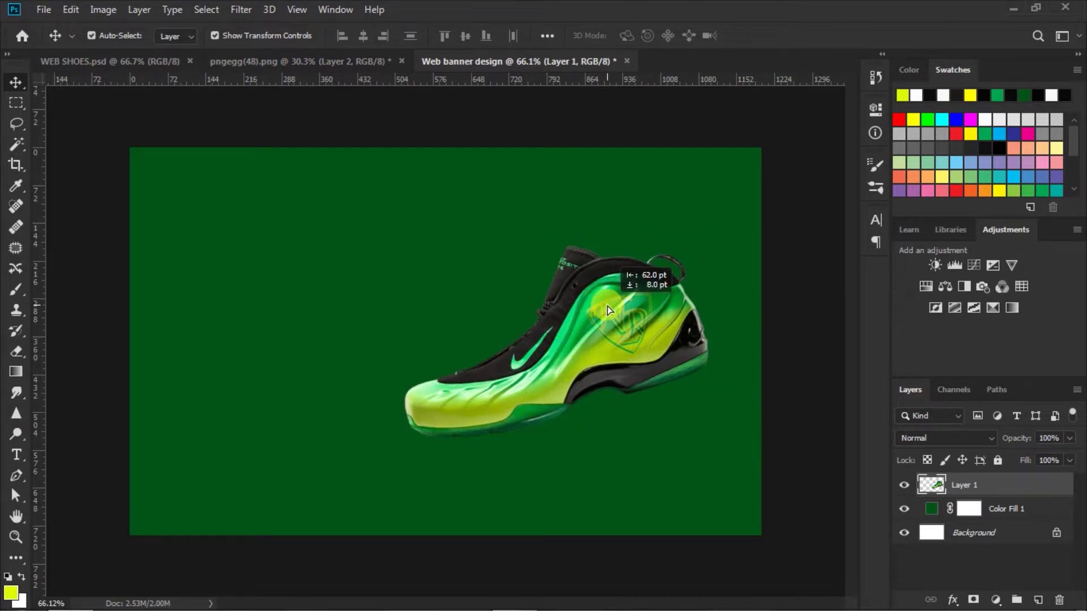
left_click_drag(609, 311, 607, 309)
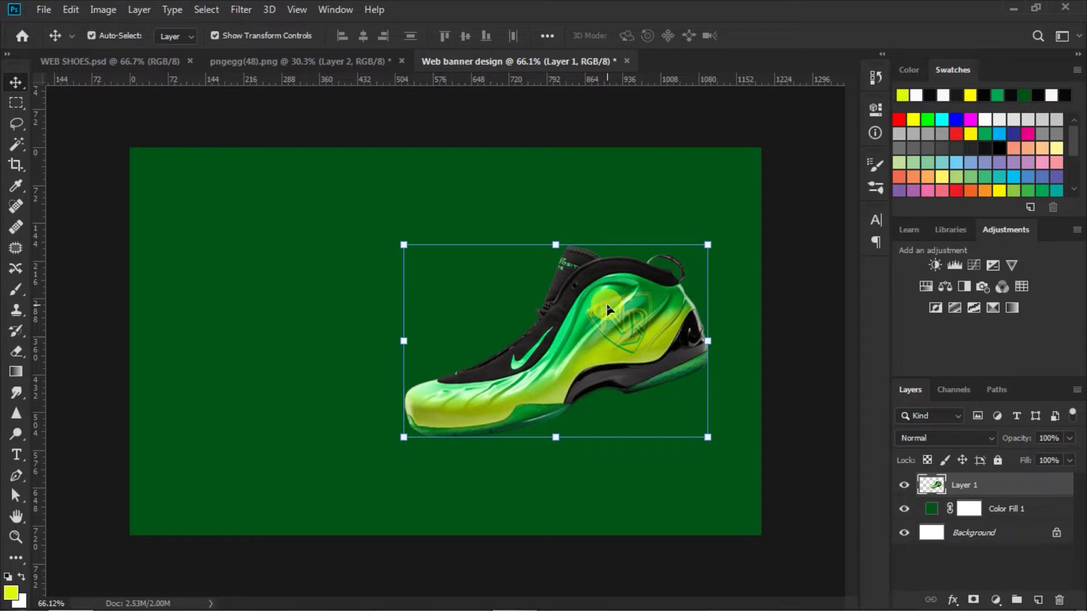
key("ctrl+h")
key("ctrl+h")
key("ctrl+h")
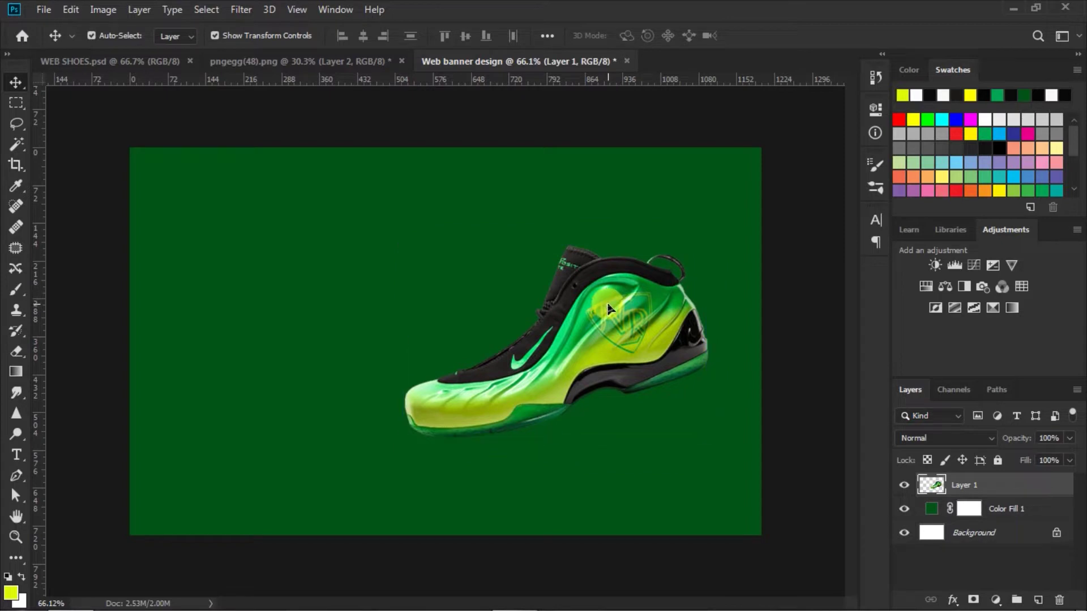
key("ctrl+h")
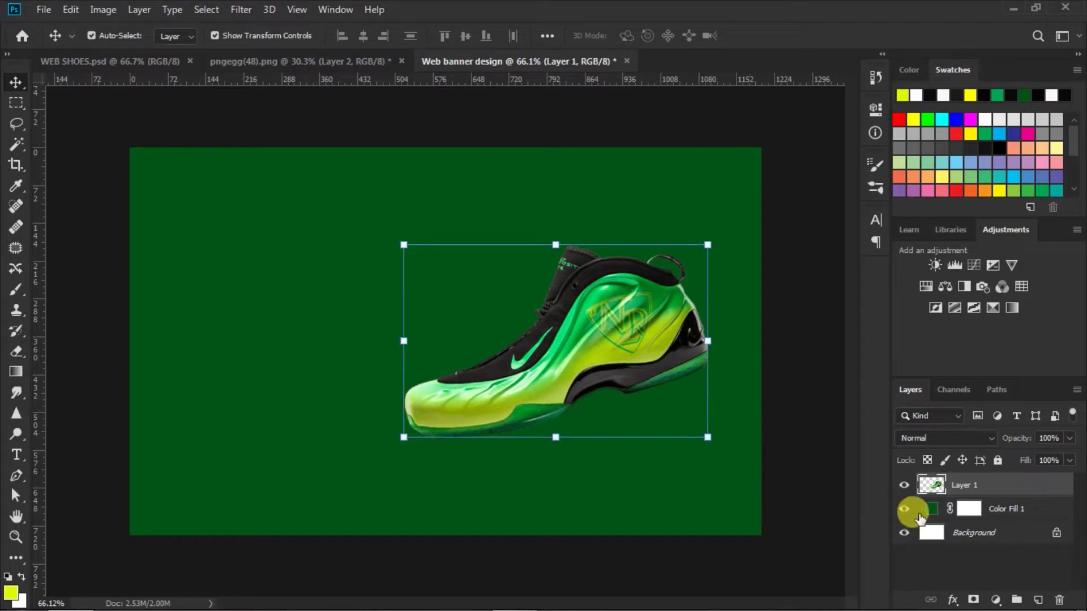
left_click(928, 508)
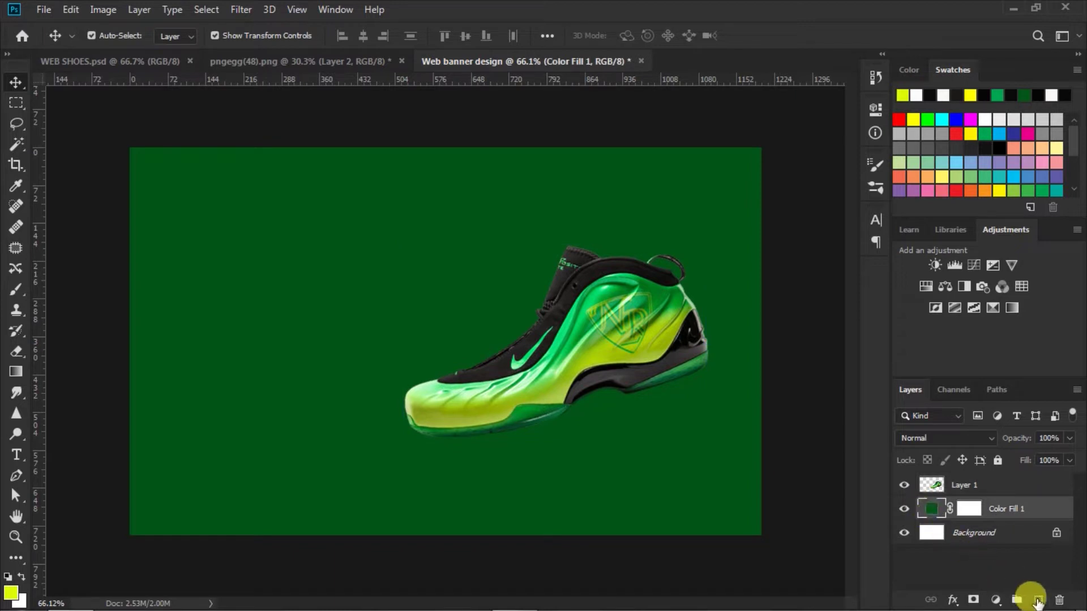
Add a new empty layer and set the foreground colour to #dff805.
left_click(1037, 601)
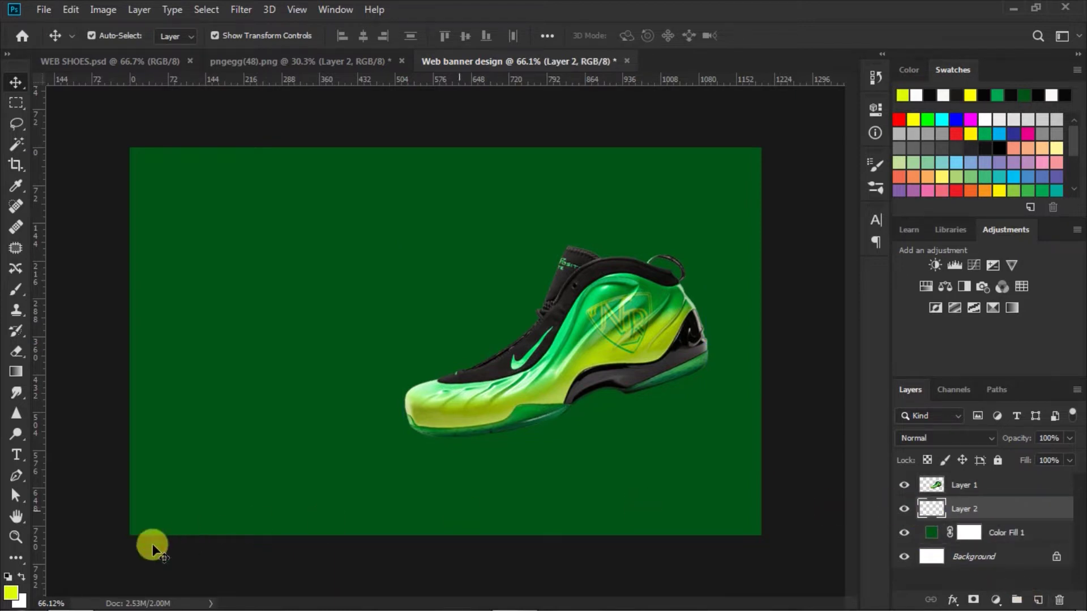
left_click(11, 592)
left_click(865, 519)
left_click_drag(865, 519, 777, 514)
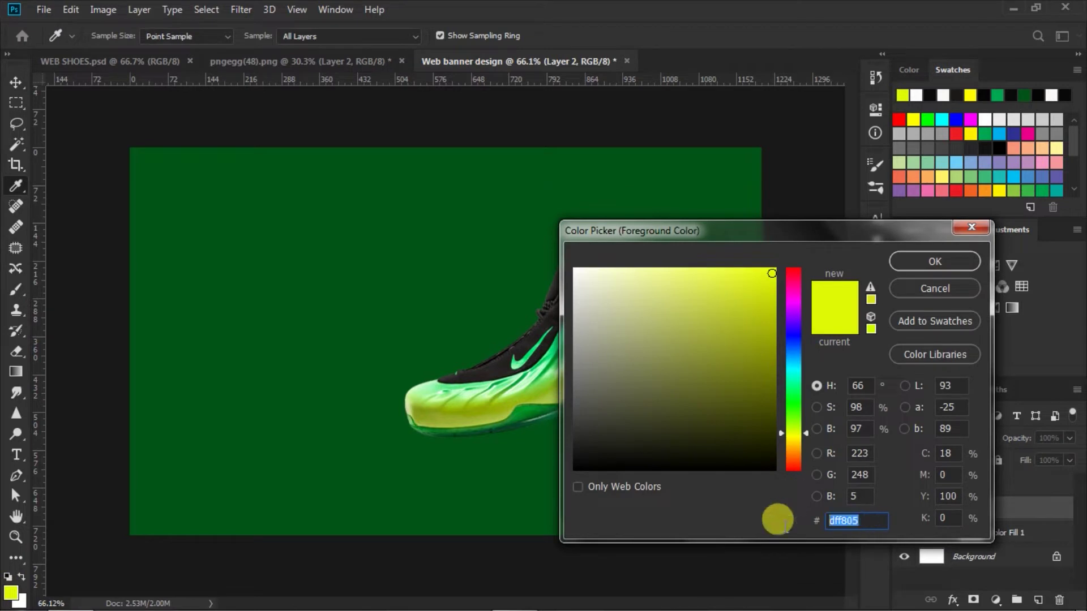
left_click(916, 260)
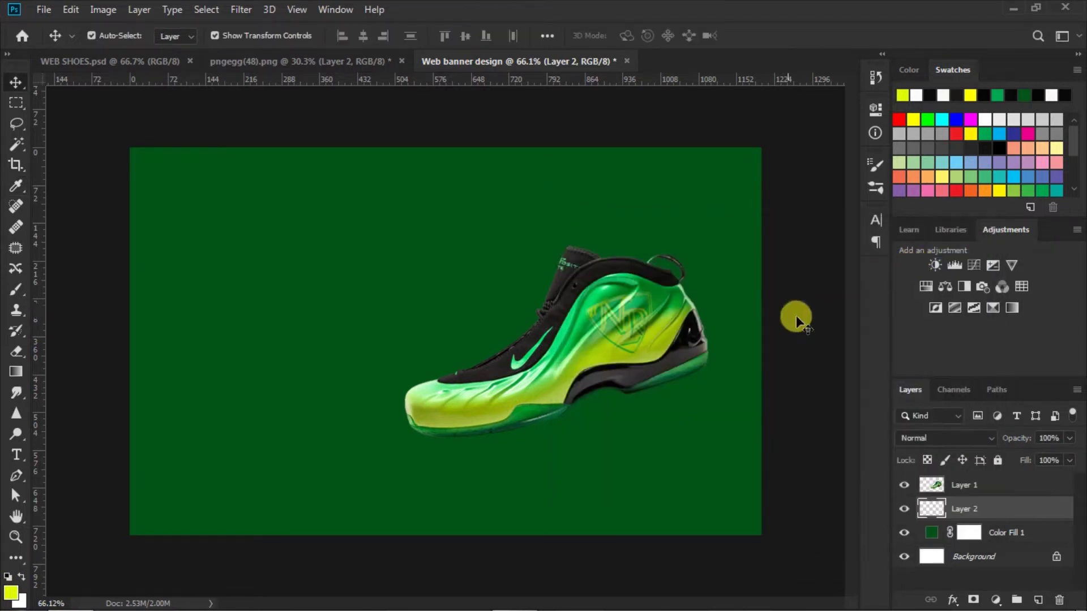
Paint a yellow glow behind the sneaker with a large Soft Round brush.
left_click(15, 294)
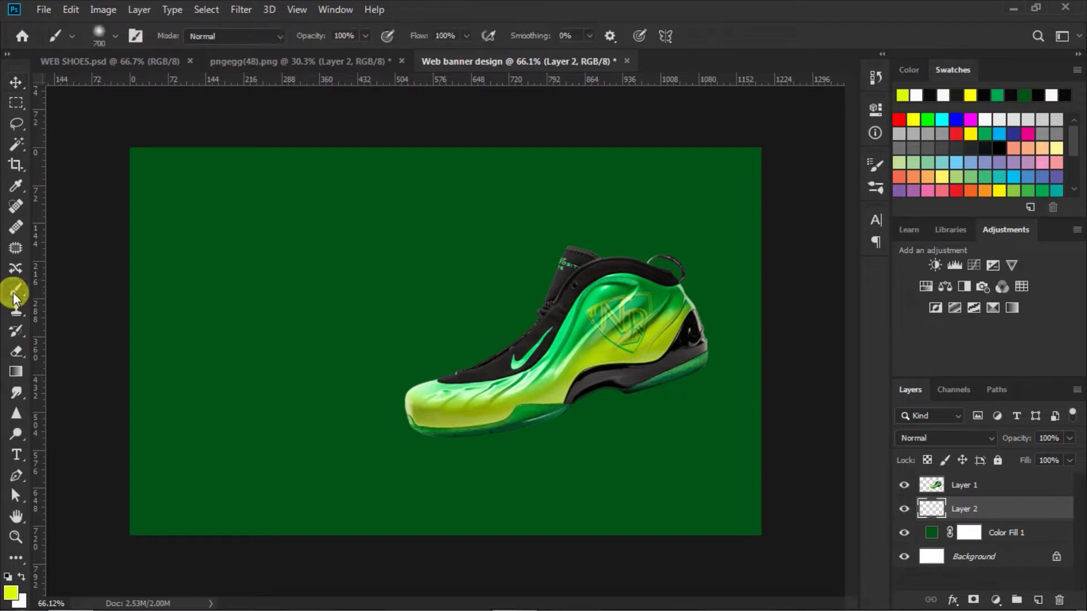
left_click(109, 34)
left_click(70, 216)
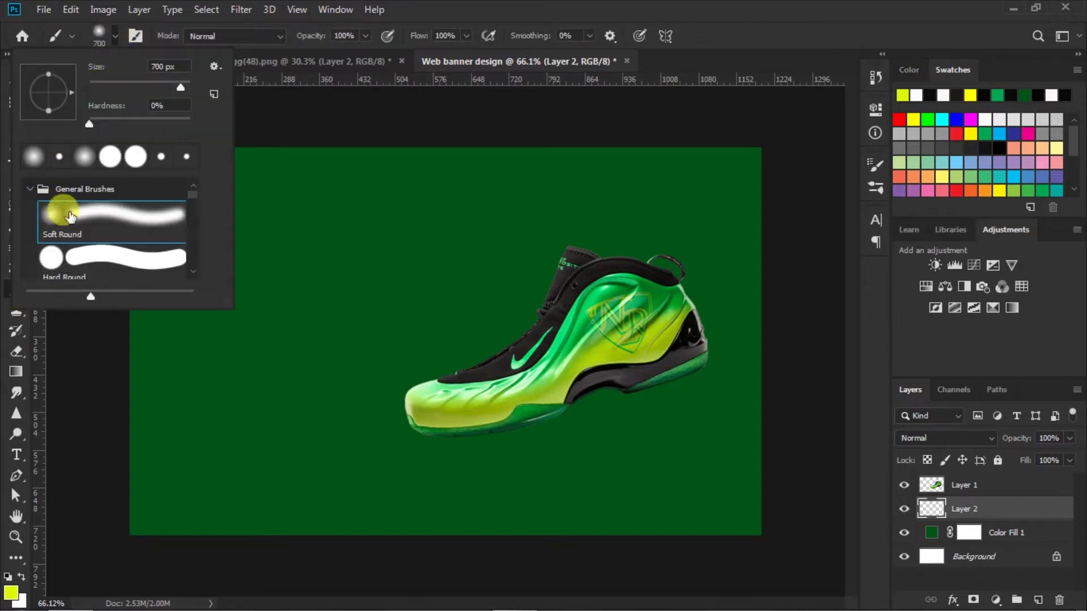
left_click(113, 33)
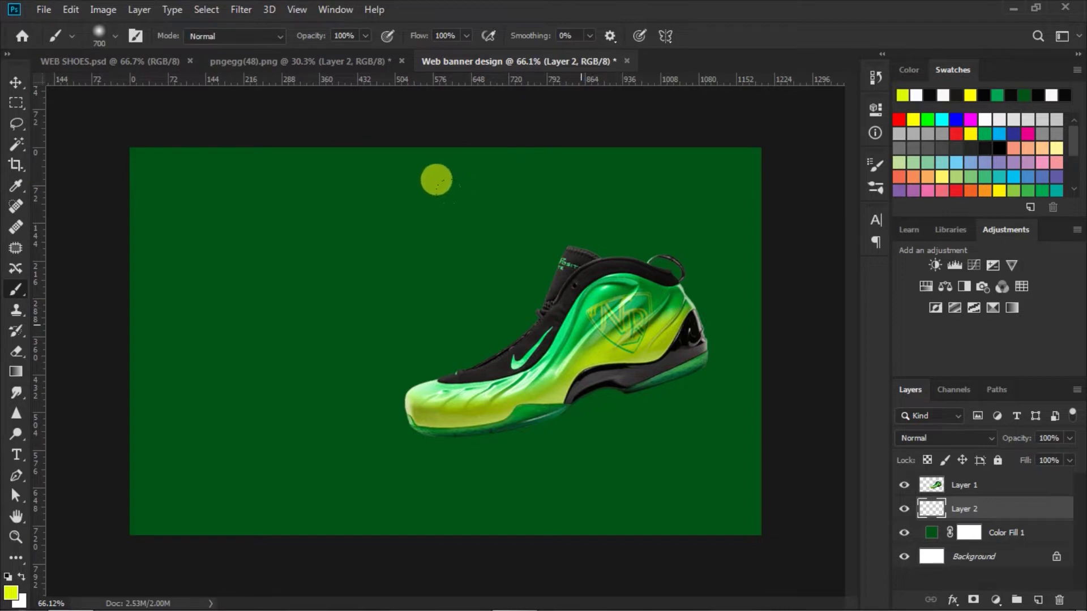
left_click(578, 324)
key("bracketright")
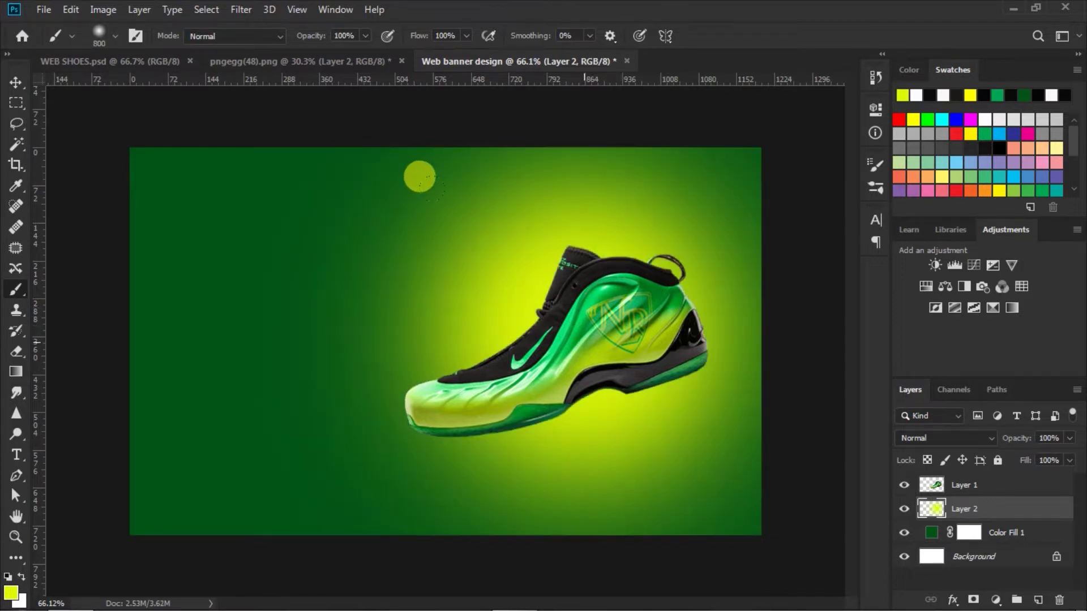
Enlarge the glow layer slightly and lower its opacity to 76%.
left_click(15, 82)
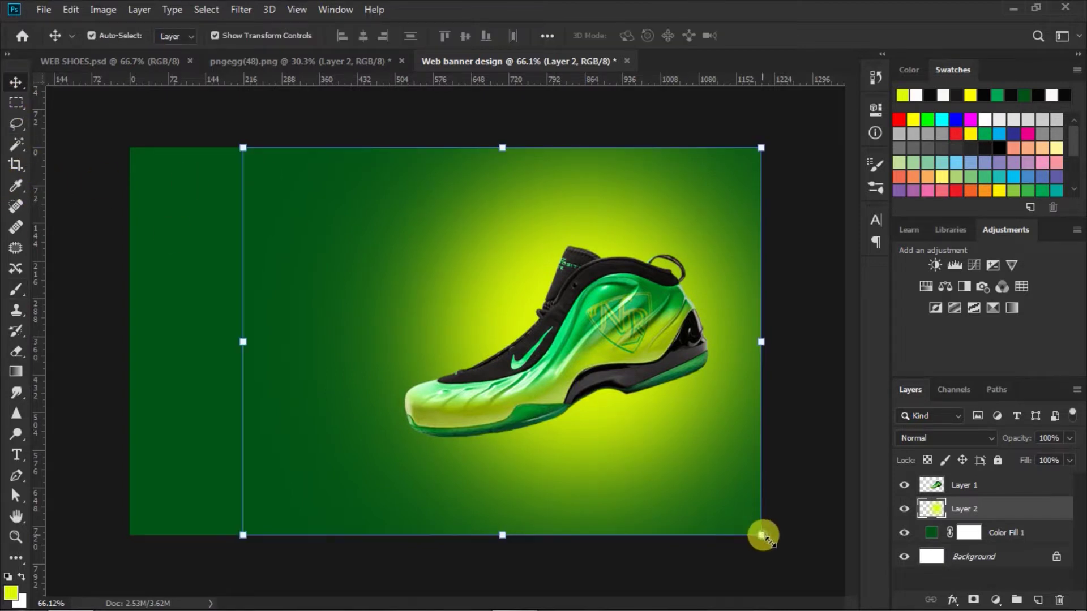
left_click_drag(760, 533, 776, 546)
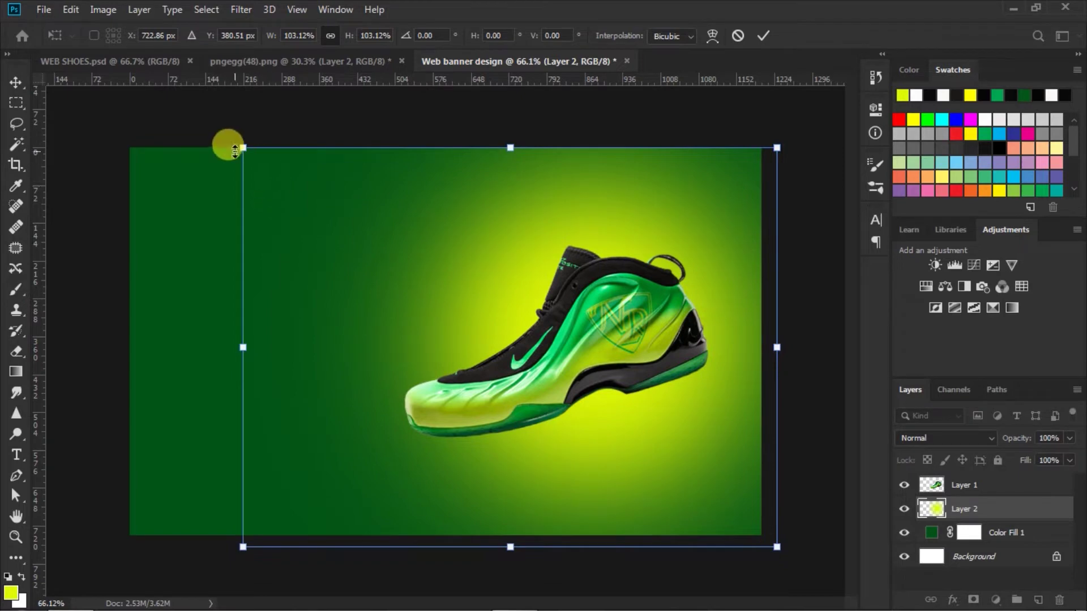
left_click_drag(243, 148, 226, 137)
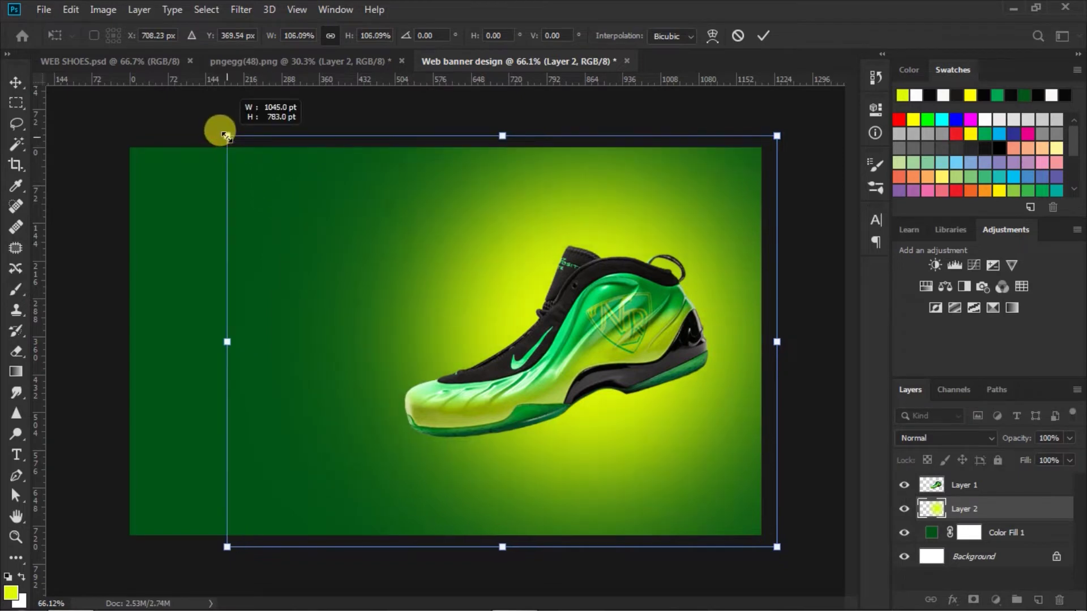
left_click(762, 36)
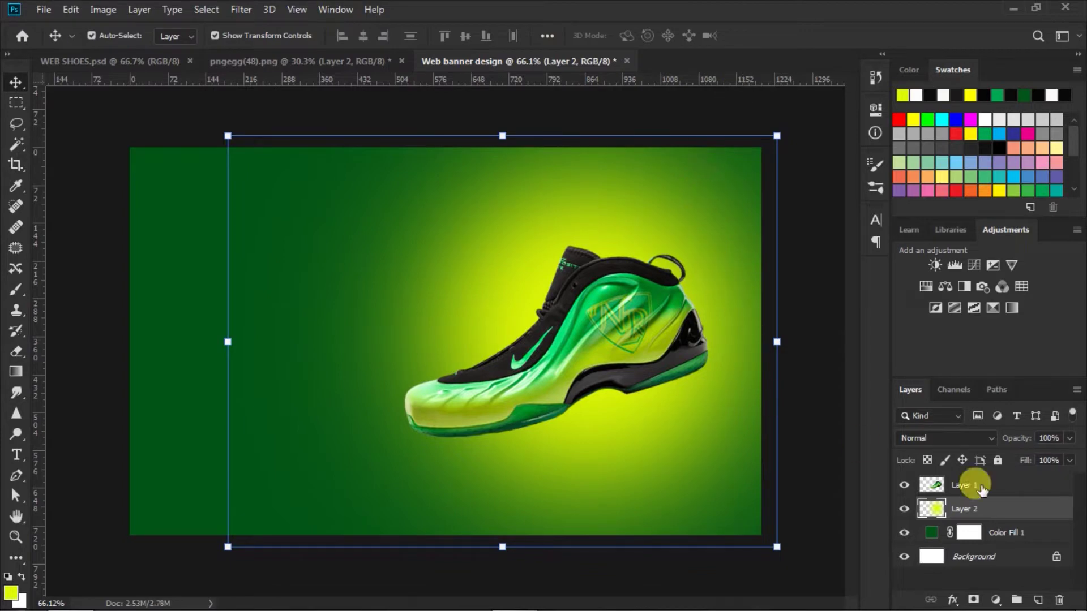
left_click(1070, 438)
left_click_drag(1070, 460, 1053, 460)
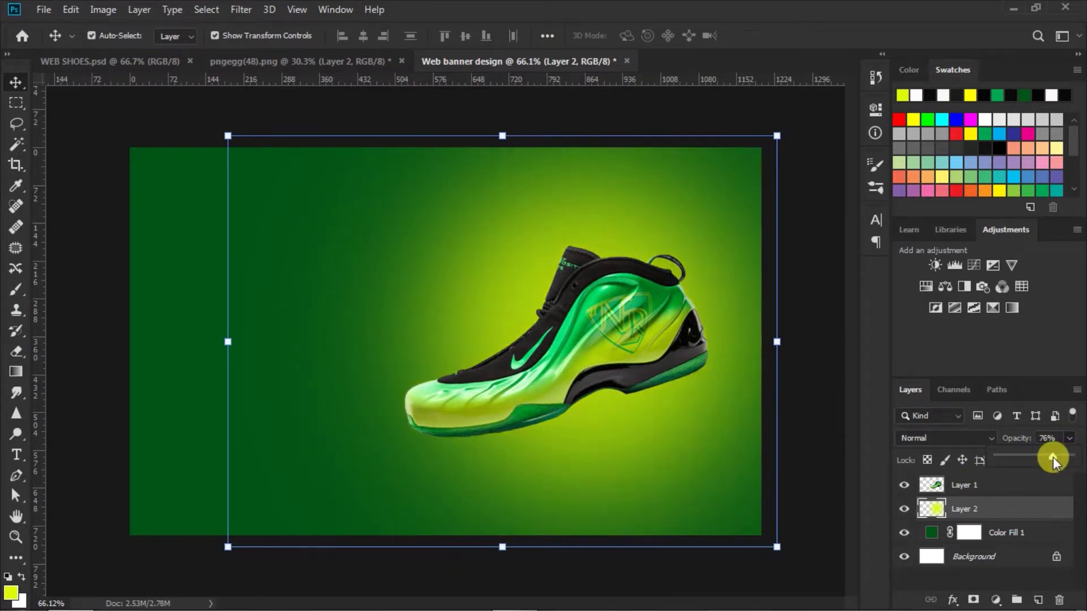
left_click(814, 414)
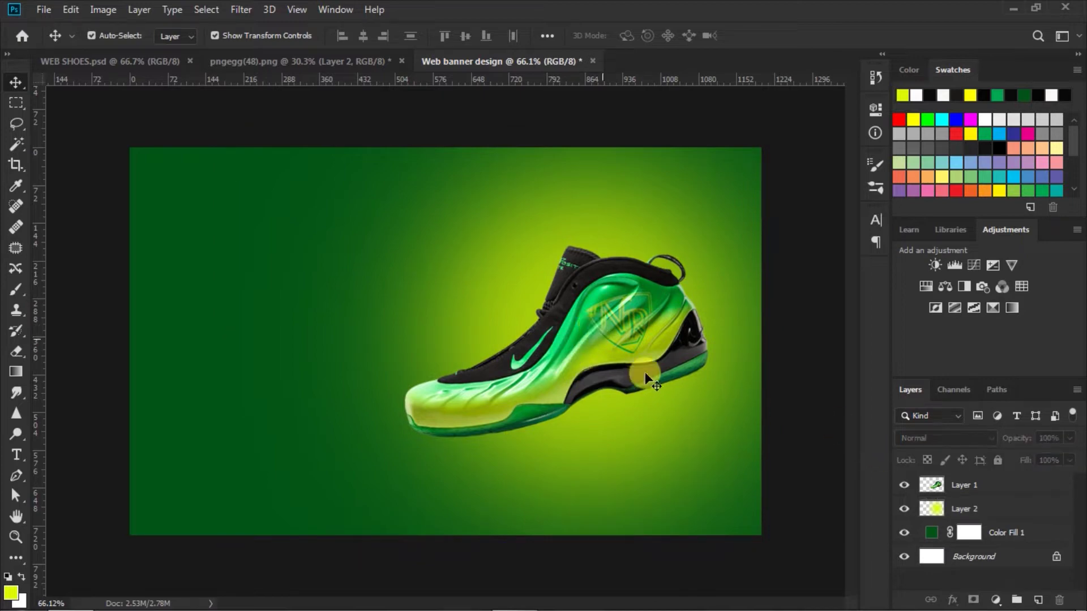
left_click(931, 509)
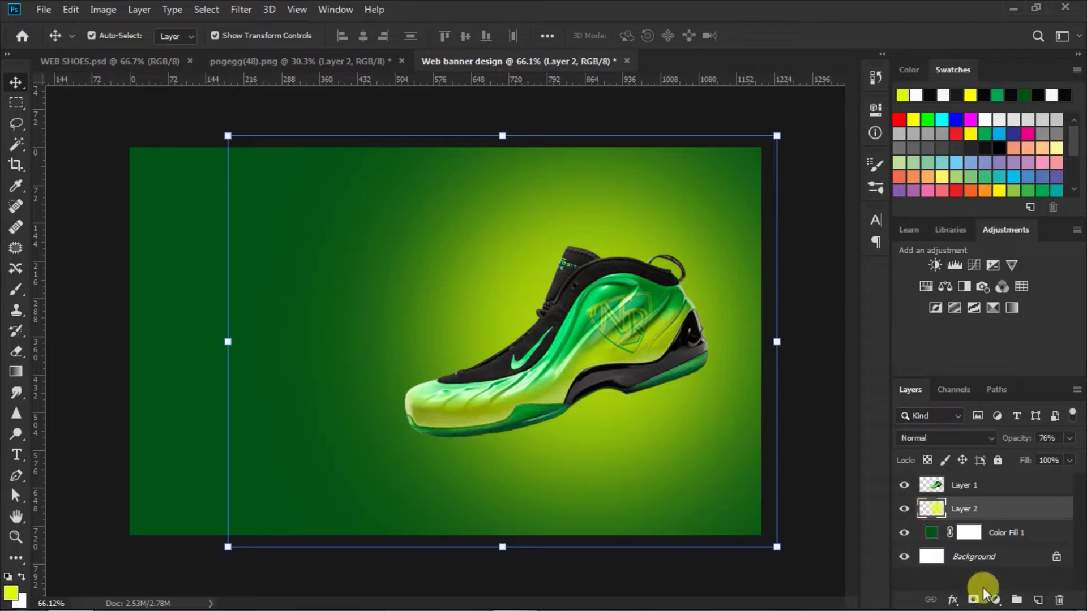
Add a diagonal-stripe Pattern Fill layer and target its layer mask.
left_click(994, 601)
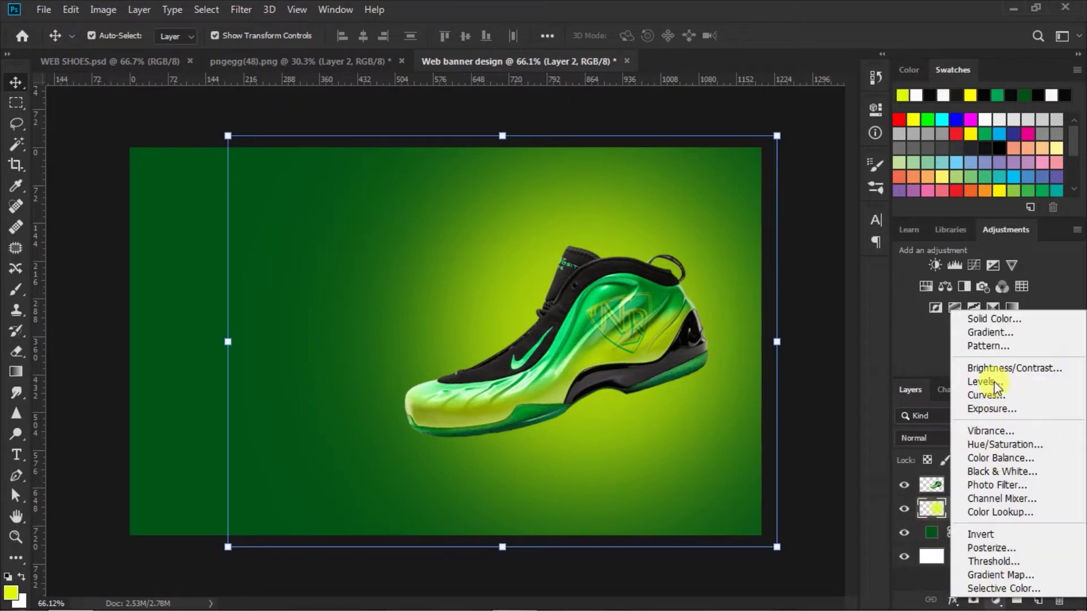
left_click(994, 347)
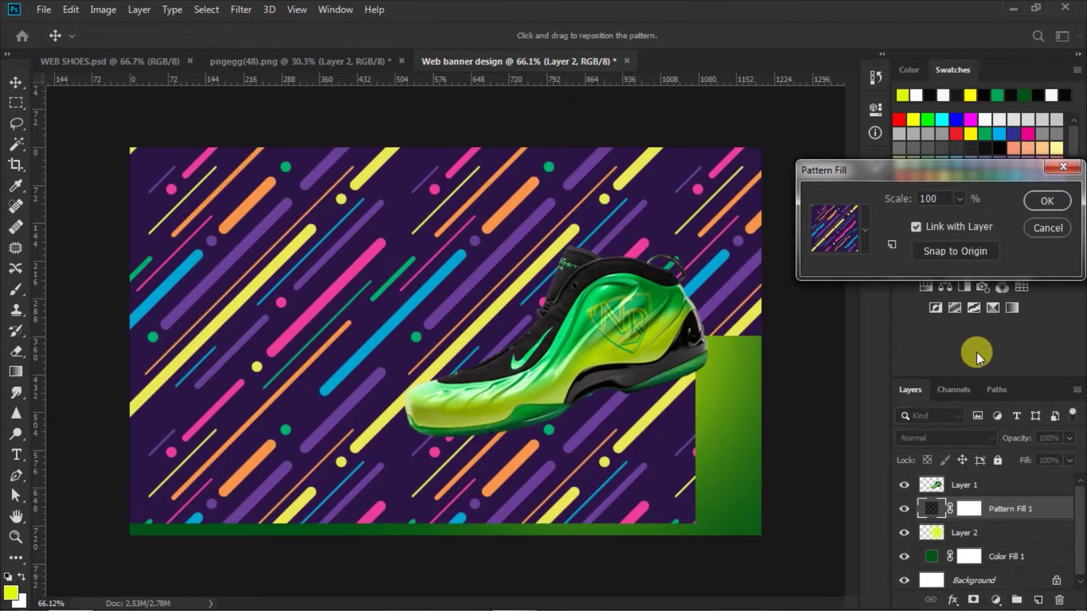
left_click(864, 227)
left_click(865, 230)
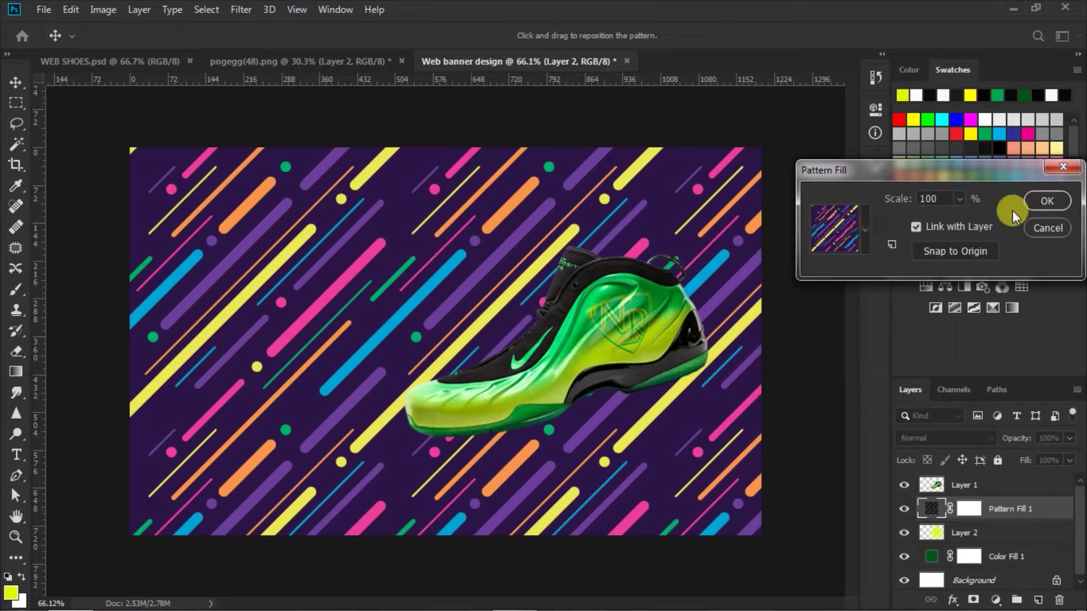
left_click(1045, 202)
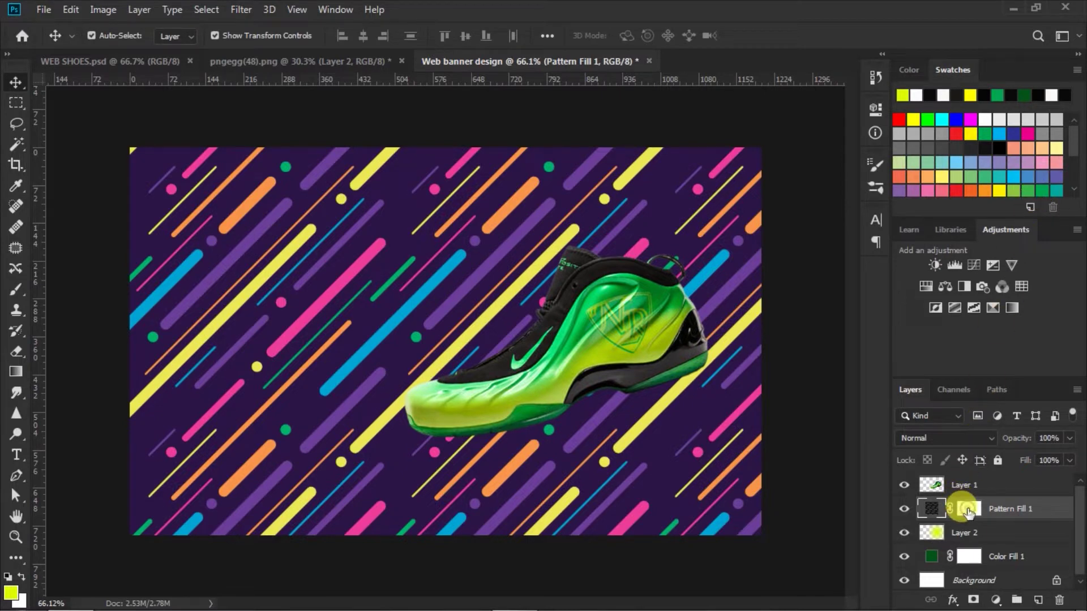
left_click(968, 513)
Brush black on the Pattern Fill 1 mask behind the shoe and in the corners.
left_click(17, 290)
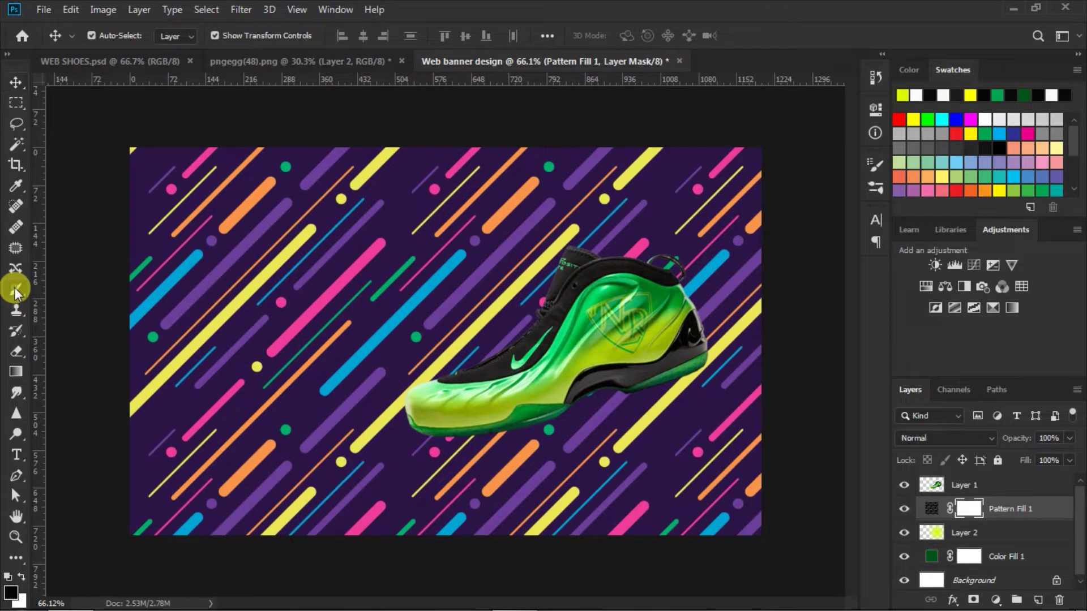
key("bracketleft")
left_click_drag(262, 254, 449, 162)
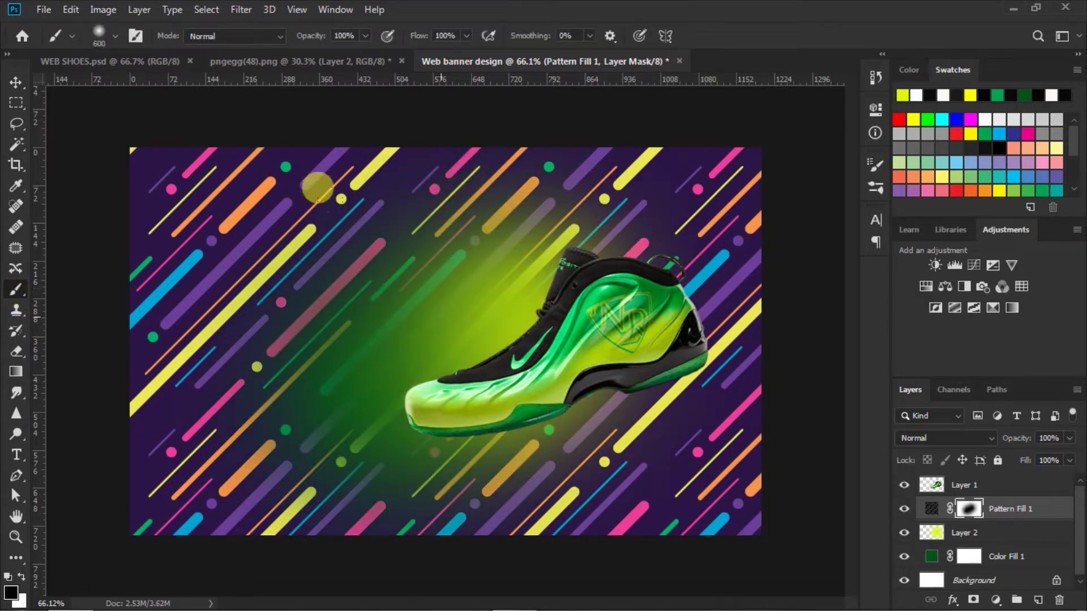
key("bracketleft")
key("bracketleft")
key("bracketleft")
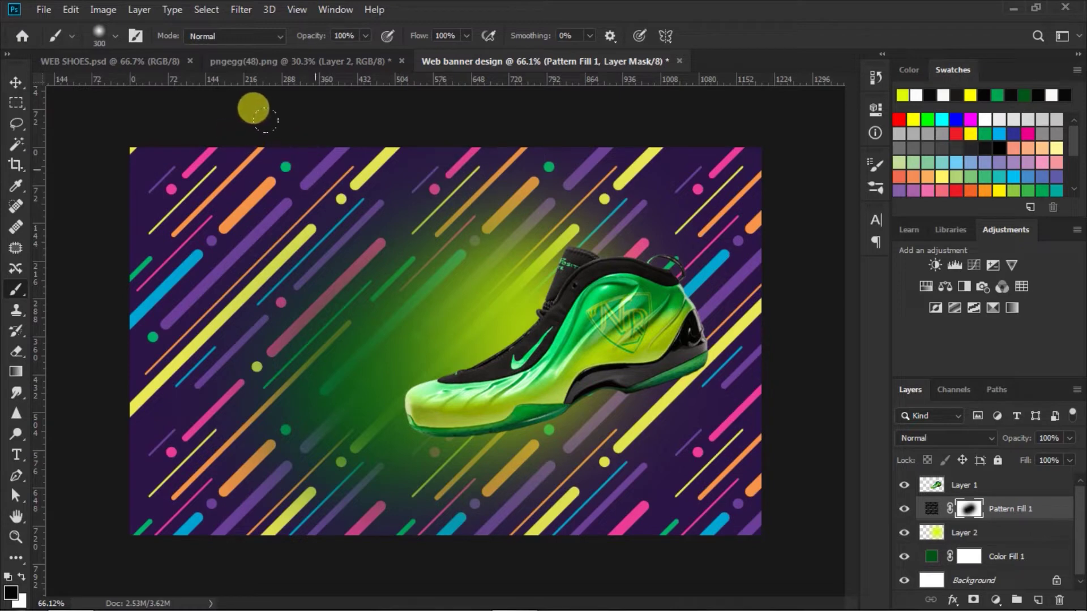
left_click_drag(266, 120, 215, 311)
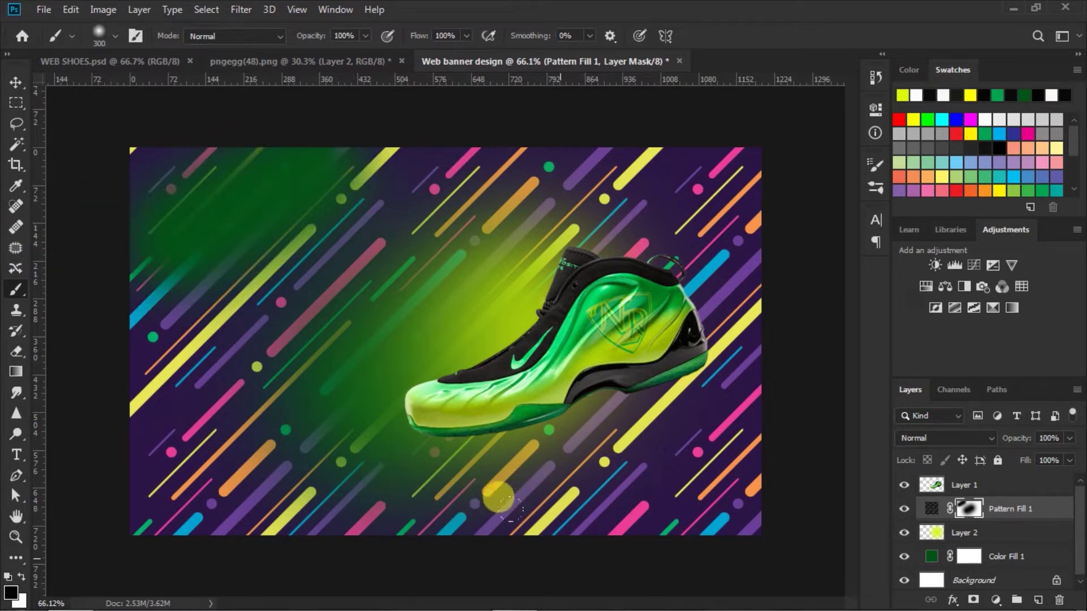
left_click_drag(499, 497, 697, 444)
left_click_drag(706, 134, 776, 164)
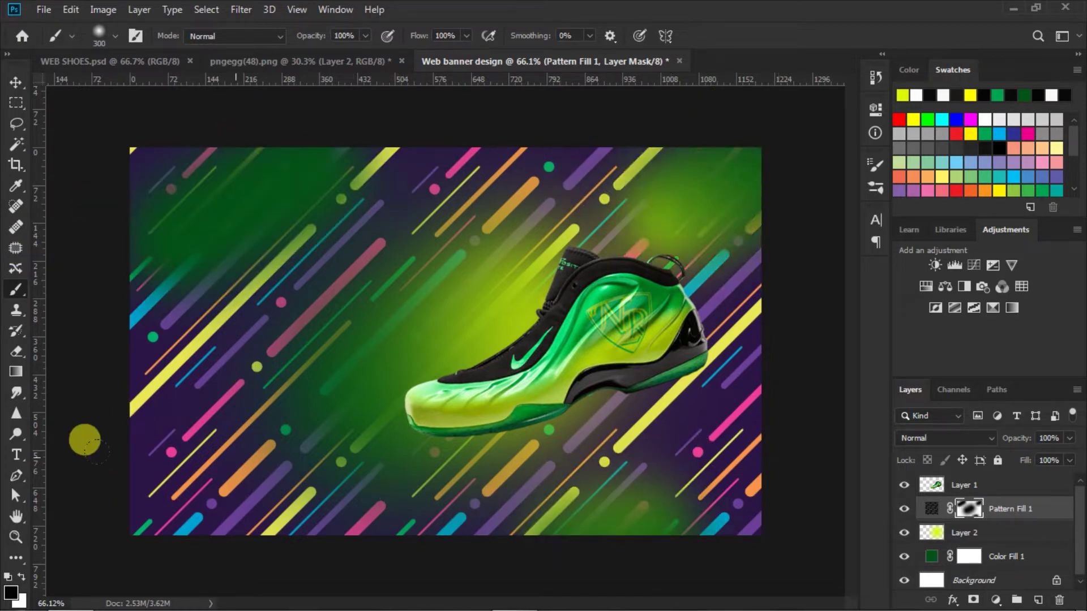
left_click_drag(85, 440, 187, 509)
left_click_drag(68, 449, 215, 499)
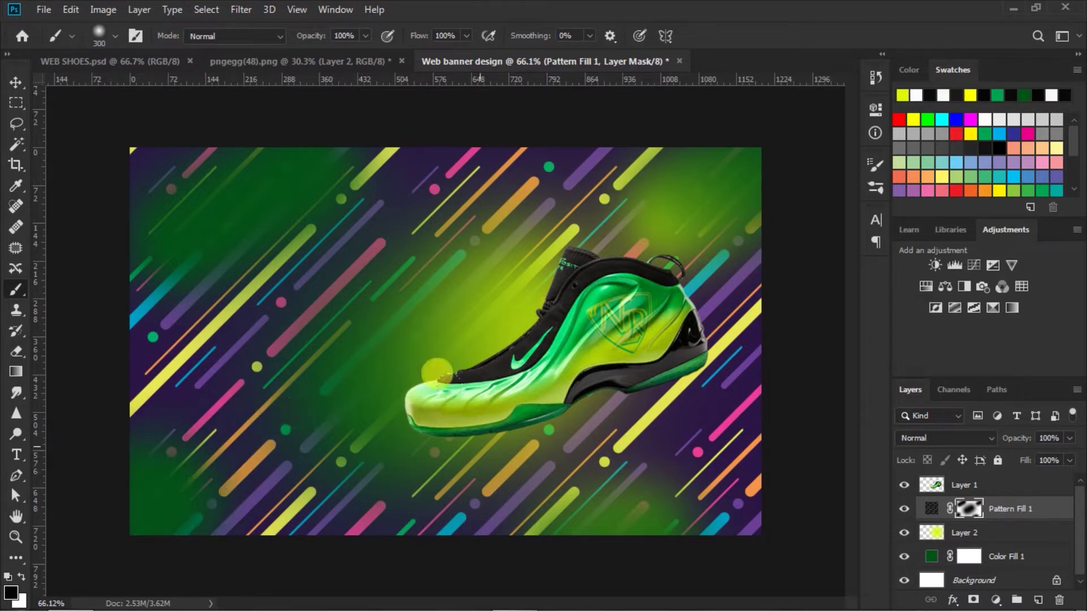
left_click(16, 82)
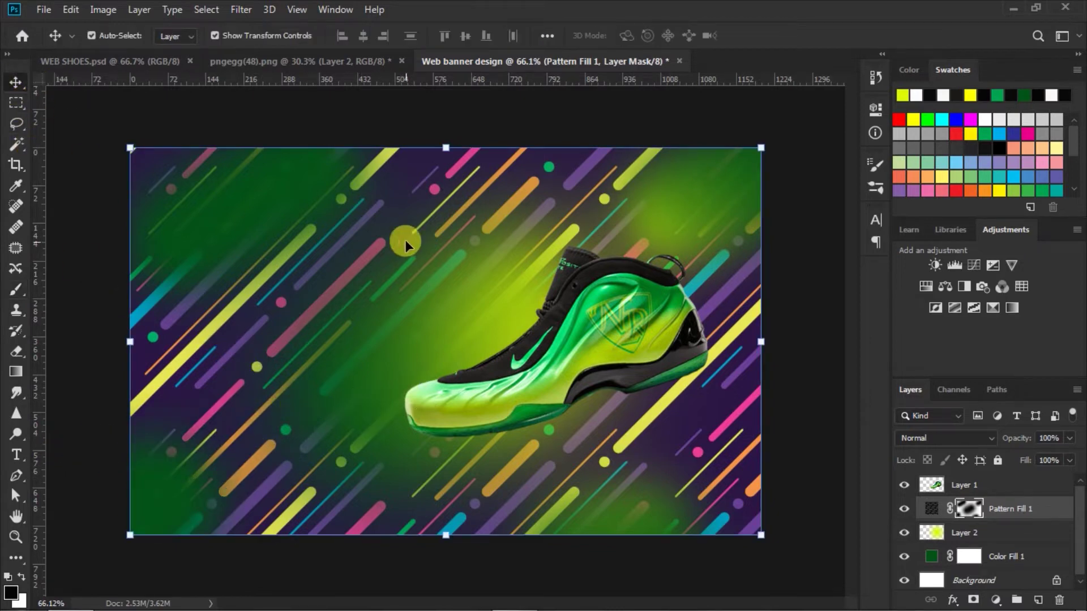
Set the Pattern Fill 1 layer's blend mode to Soft Light.
left_click(931, 510)
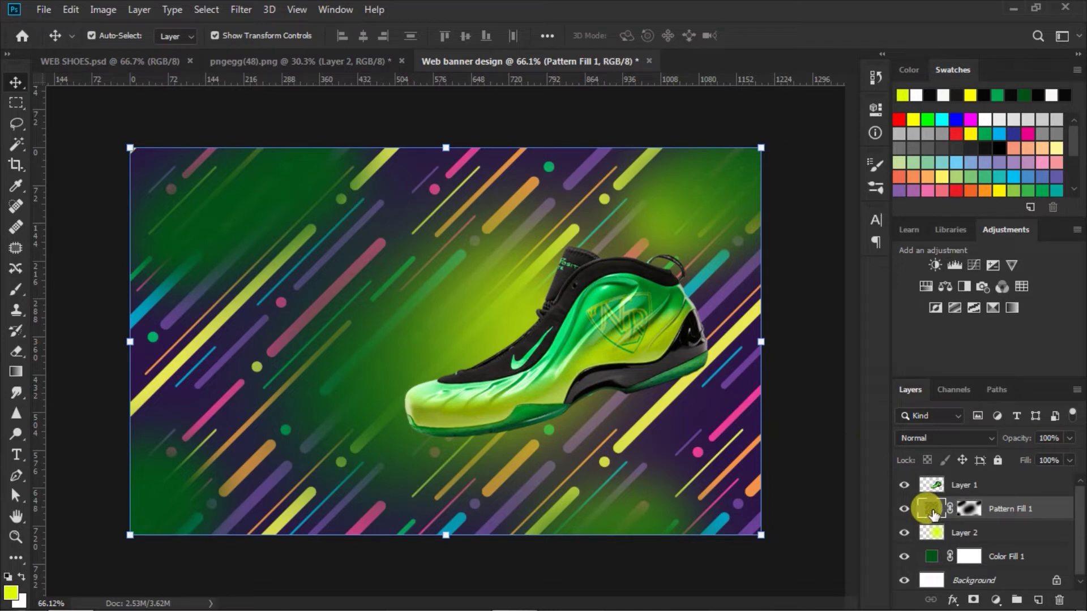
left_click(990, 436)
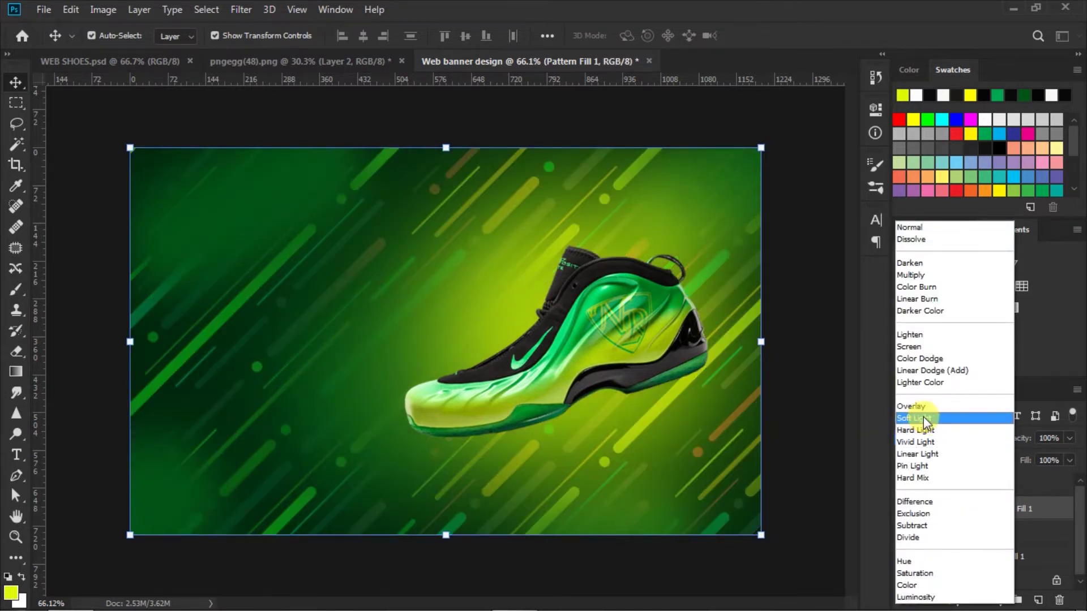
left_click(923, 418)
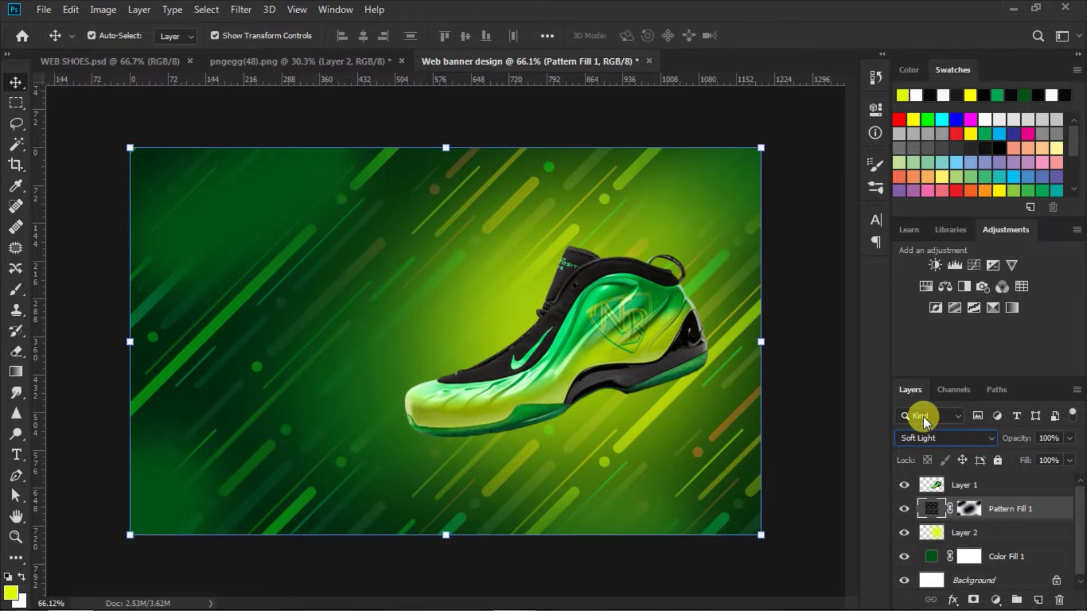
Apply a Motion Blur smart filter at −37° and 840 px to the pattern layer.
left_click(243, 10)
mouse_move(250, 189)
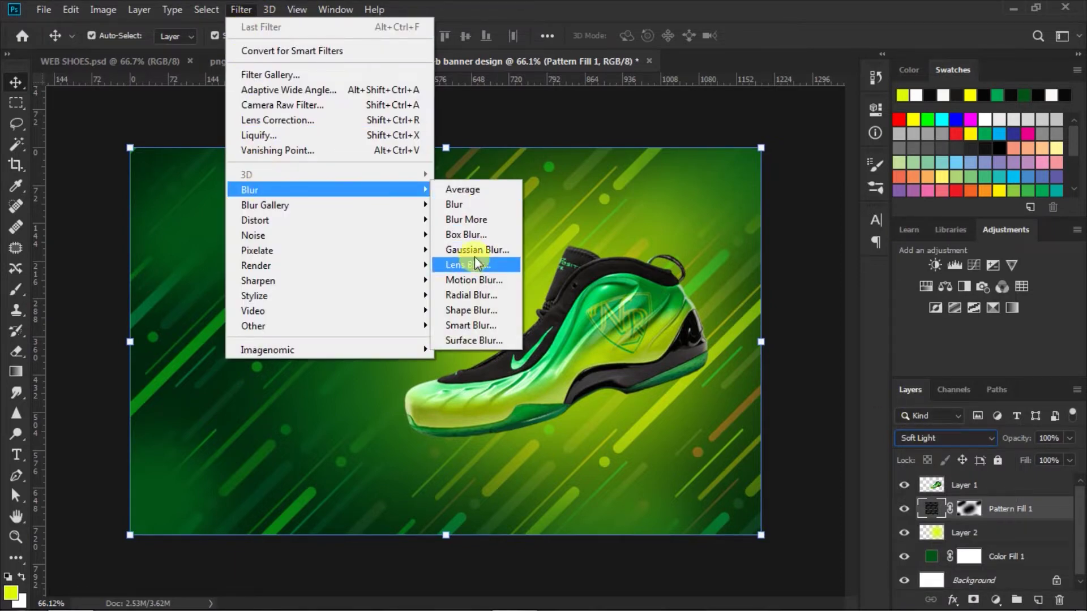
left_click(476, 280)
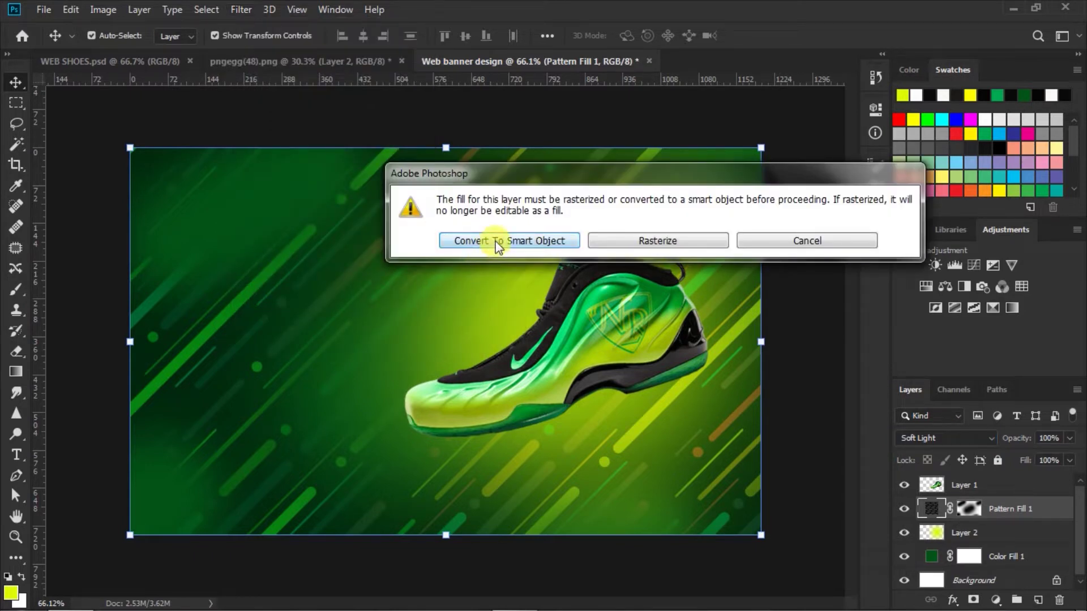
left_click(496, 242)
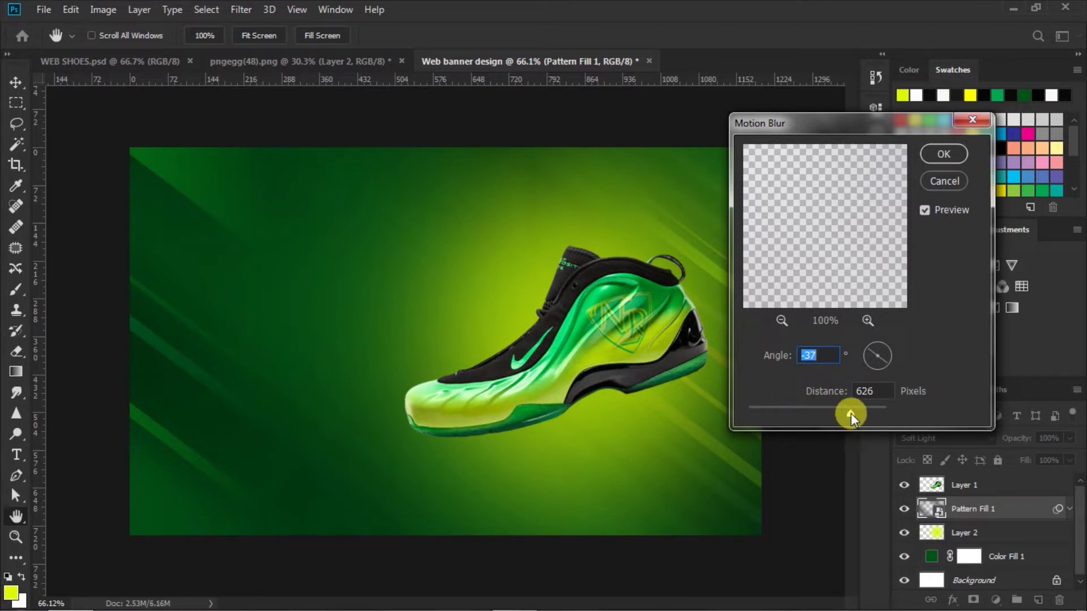
left_click_drag(853, 414, 855, 416)
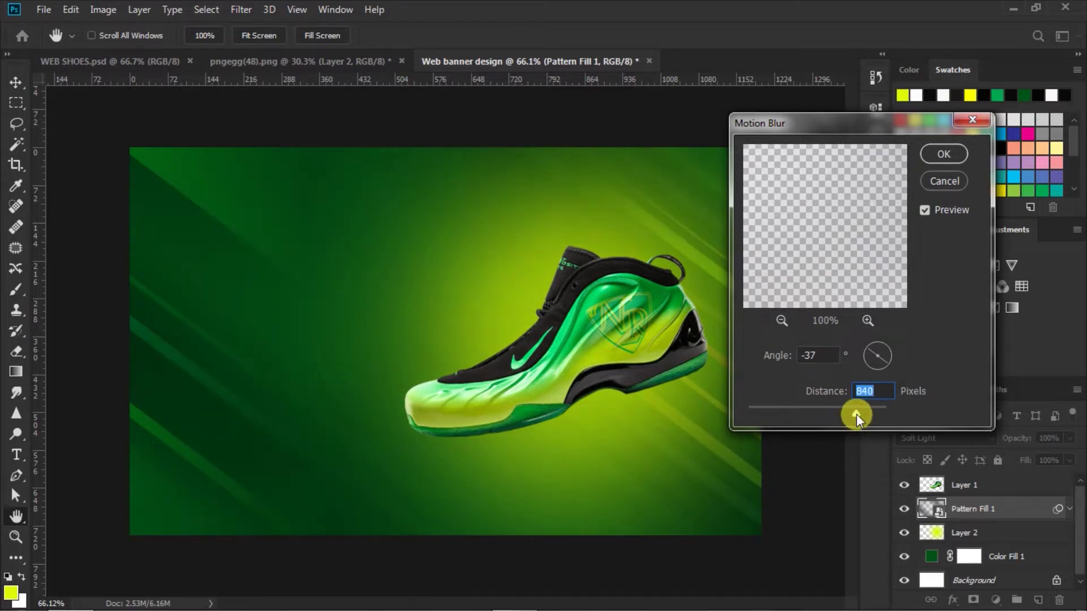
left_click(816, 355)
left_click(942, 154)
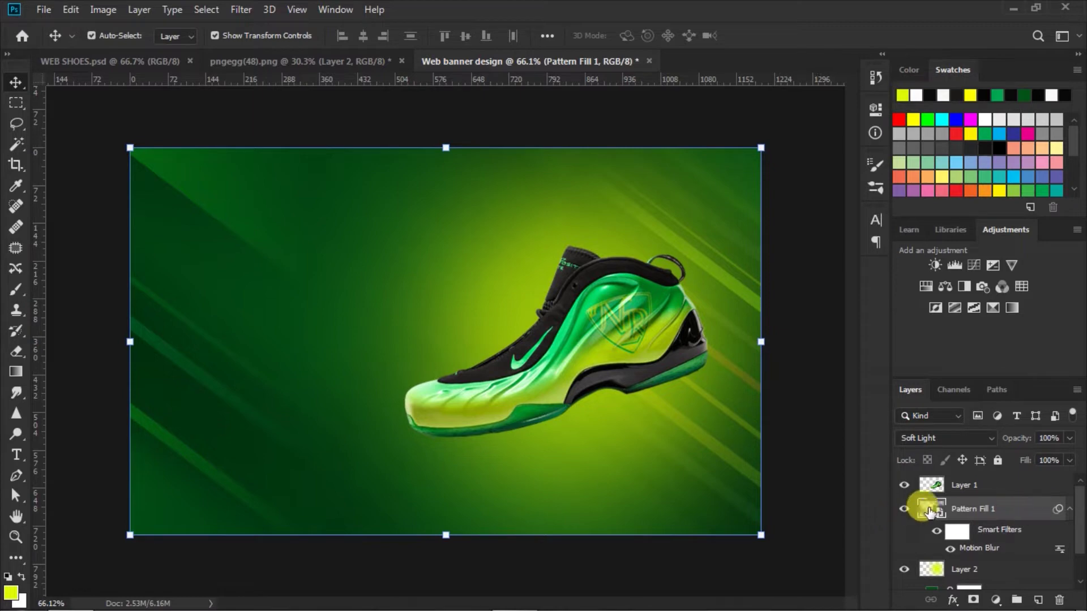
Add a Pattern Fill using the ice texture from the webtreats_baby_blue_pattern_75 library.
left_click(995, 599)
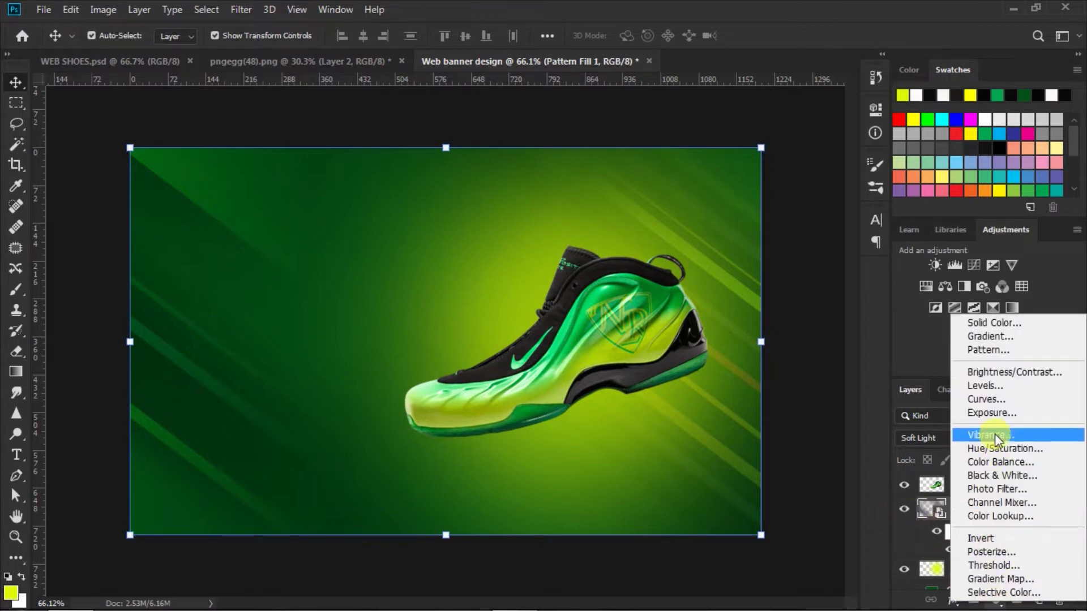
left_click(996, 351)
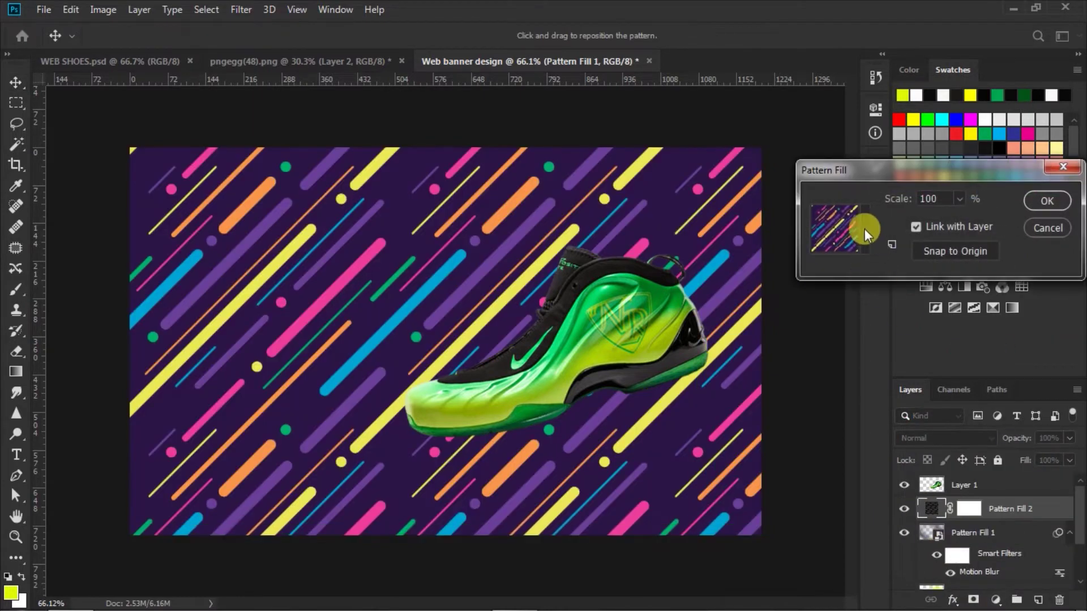
left_click(865, 229)
left_click(926, 270)
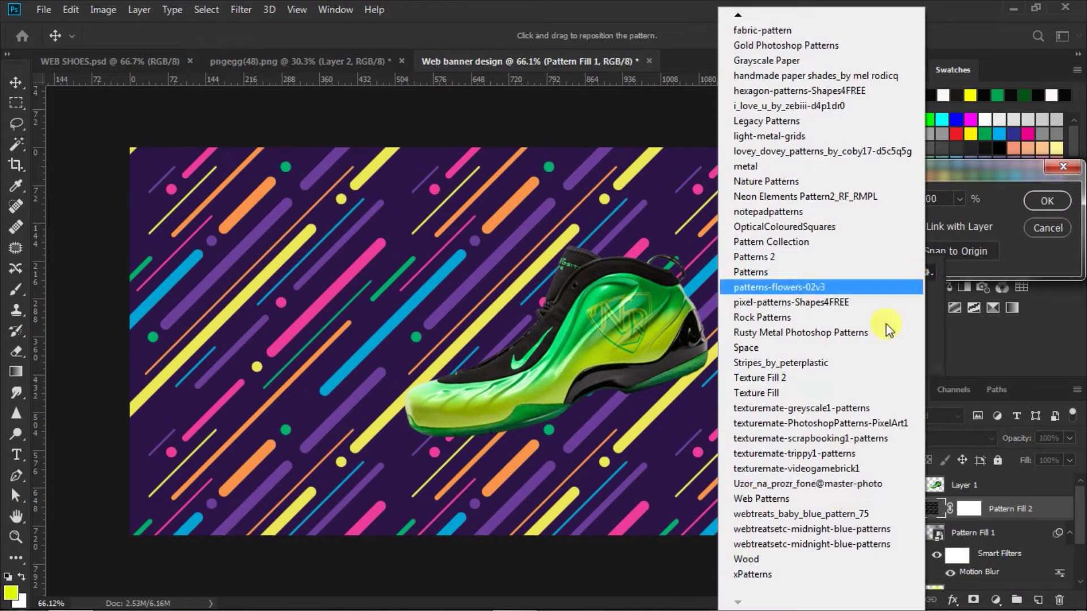
left_click(781, 514)
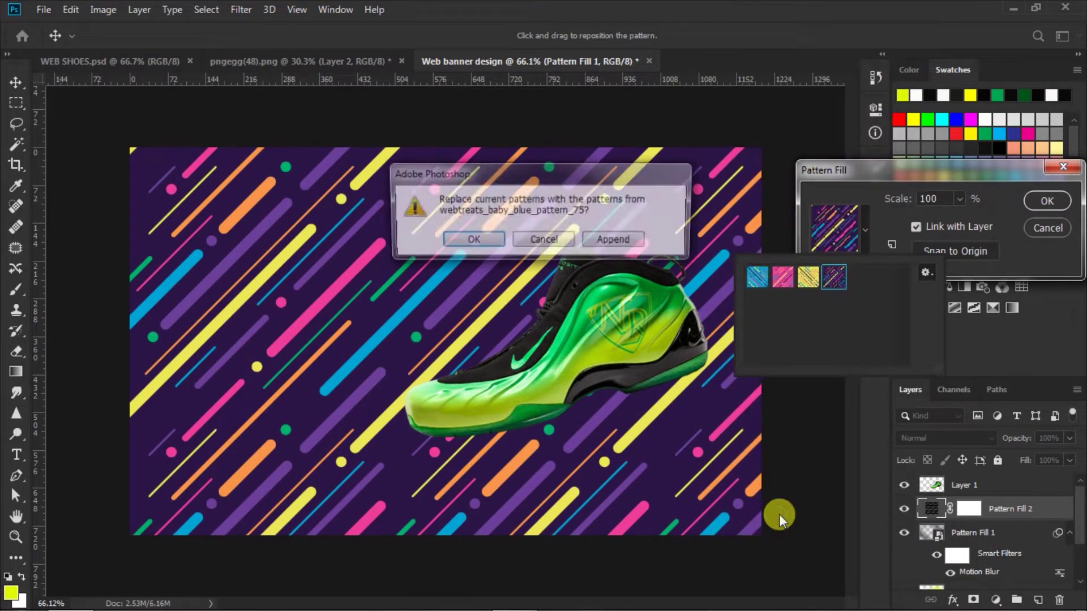
left_click(482, 238)
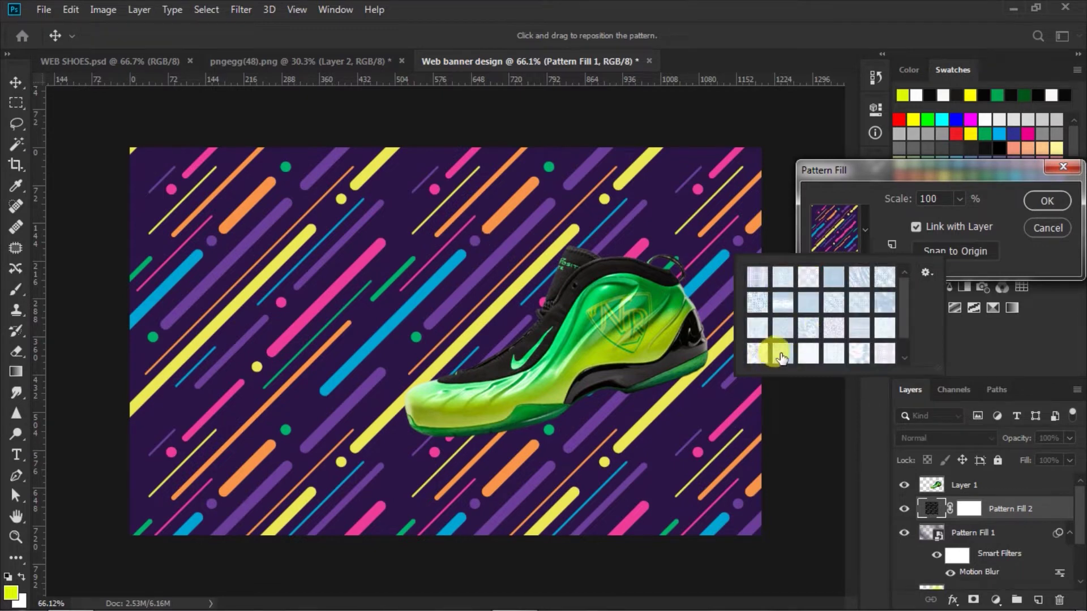
left_click(782, 356)
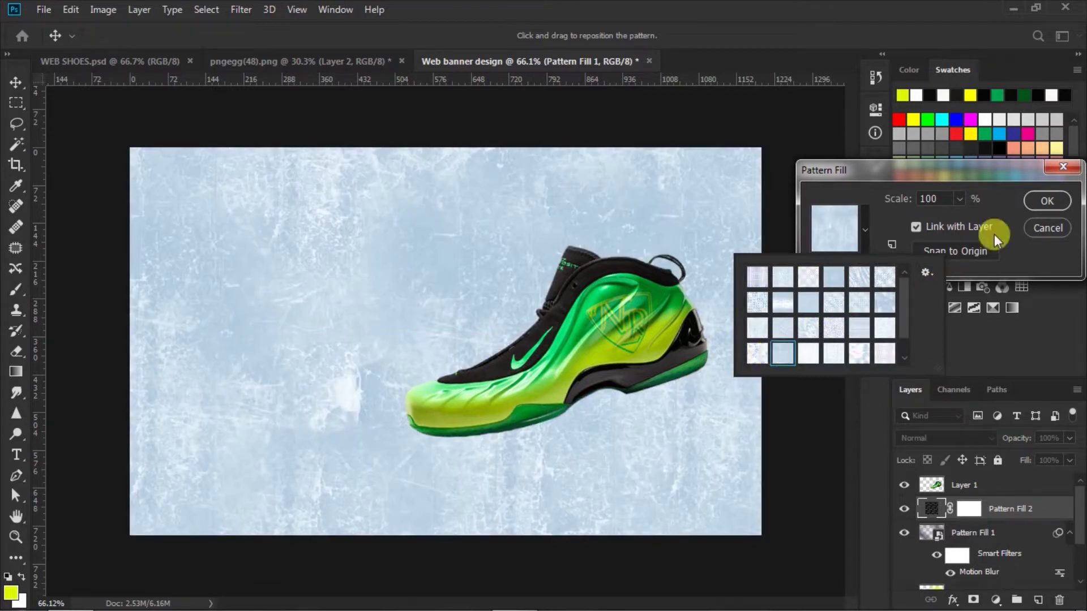
left_click(1022, 249)
left_click(1042, 199)
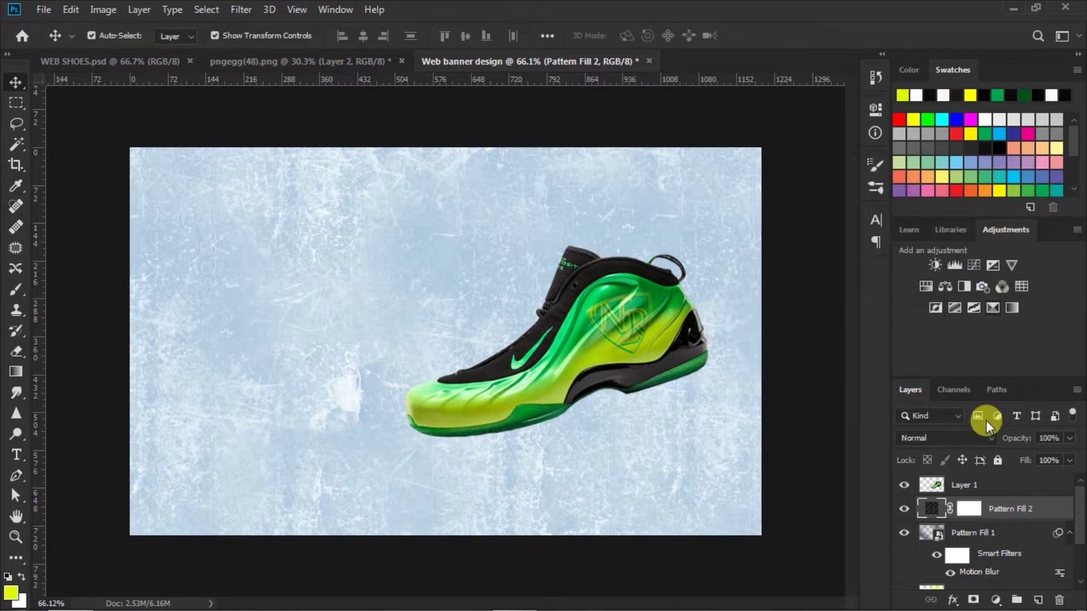
Set the ice texture layer to Color Burn at 14% opacity.
left_click(992, 439)
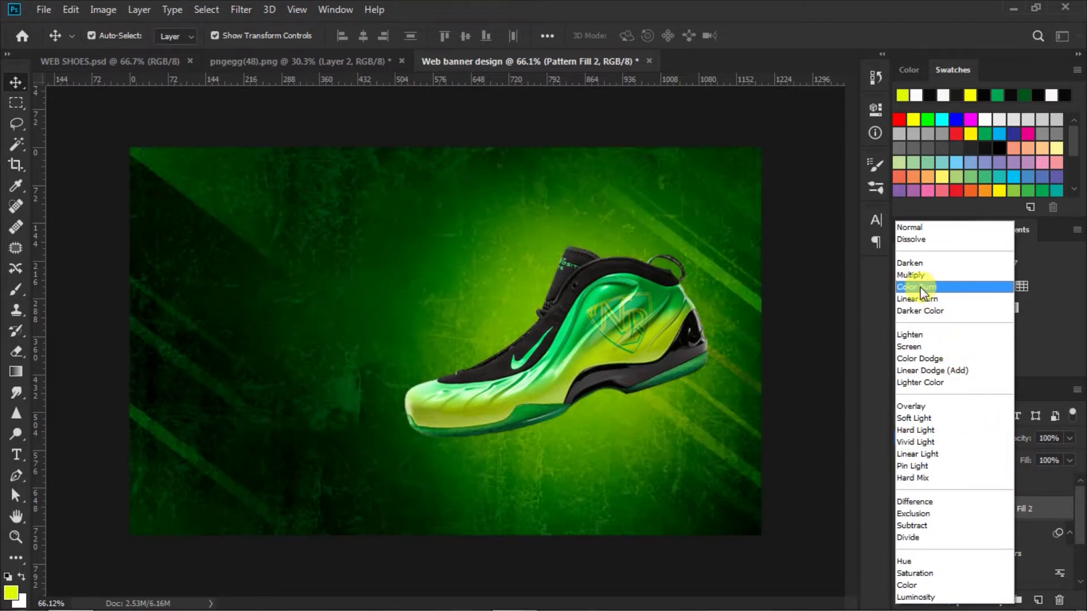
left_click(919, 287)
left_click(1069, 439)
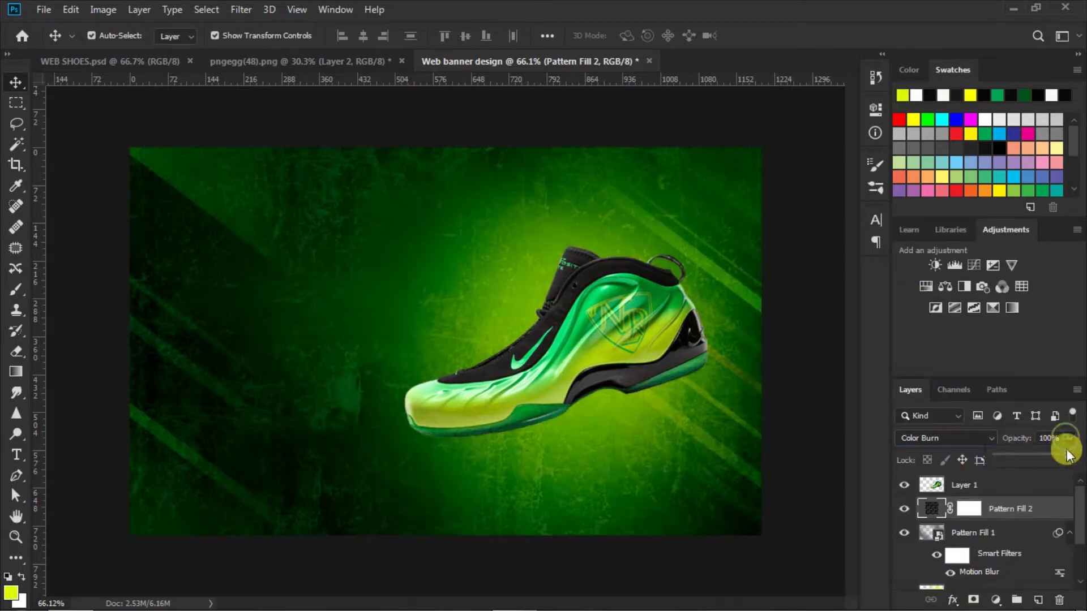
left_click(1003, 457)
left_click_drag(1004, 457, 1004, 457)
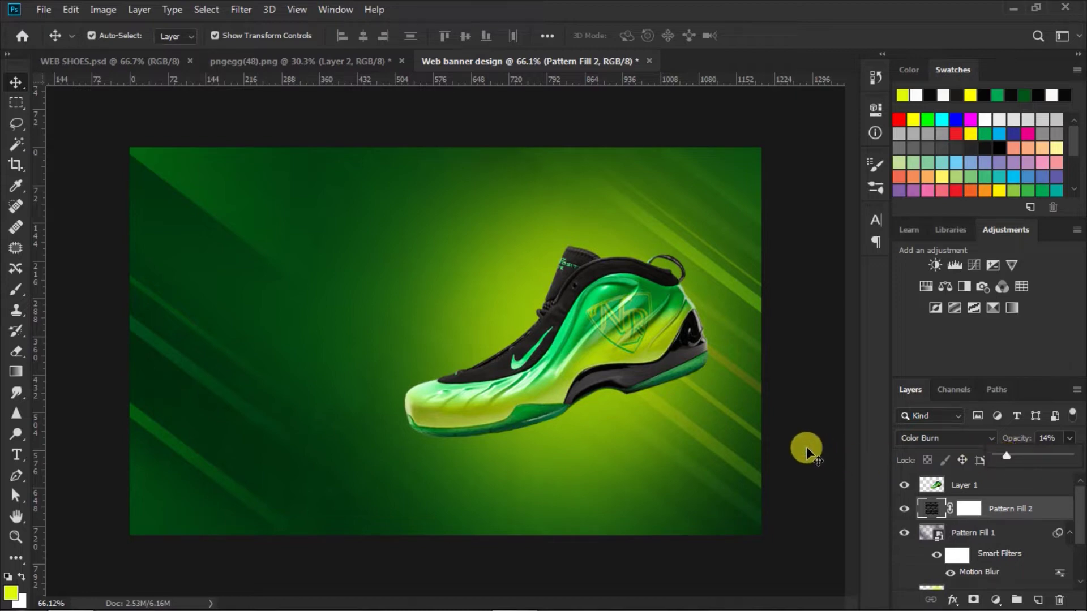
Add a new layer above Pattern Fill 2 and set up a large black brush.
left_click(1070, 470)
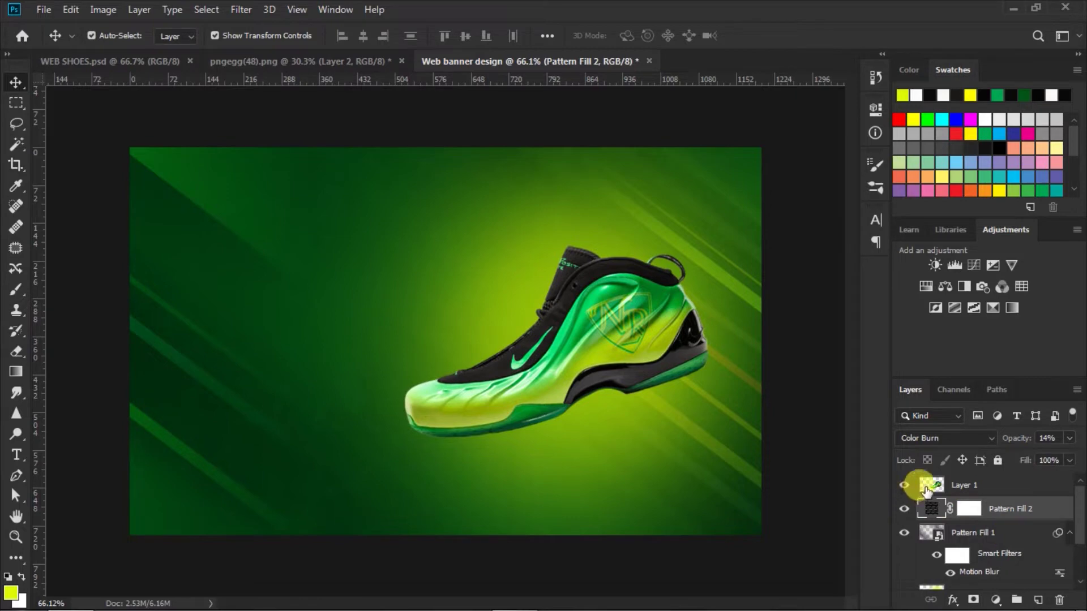
key("d")
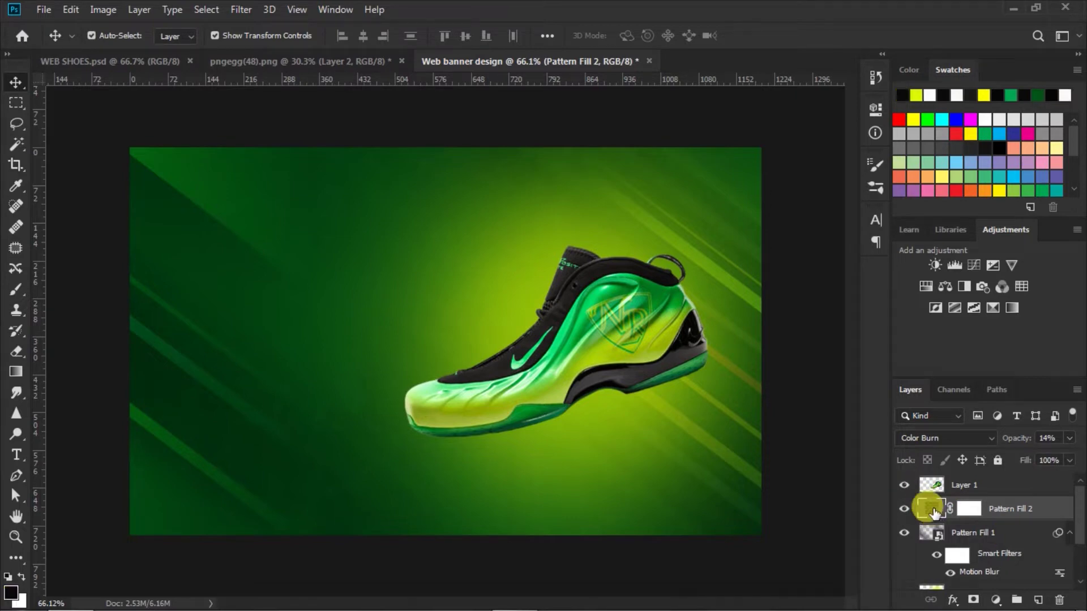
left_click(932, 509)
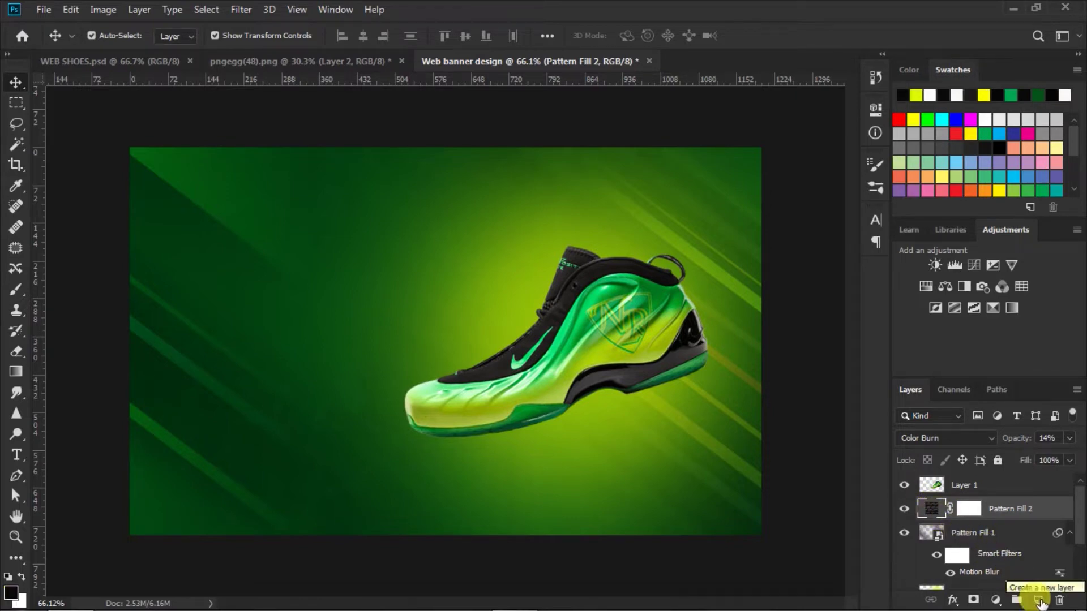
left_click(1039, 600)
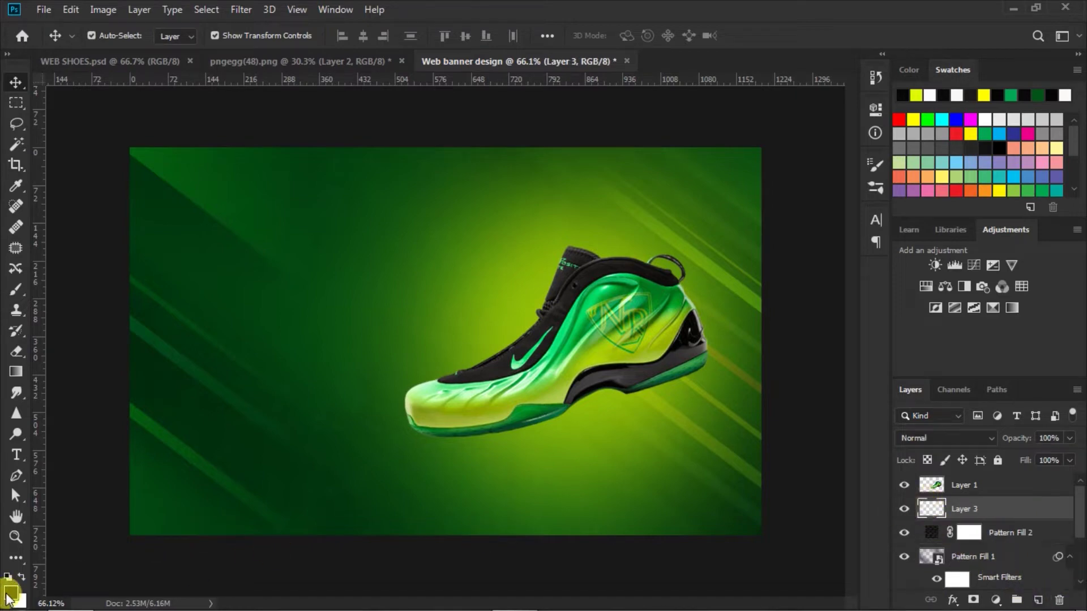
left_click(18, 291)
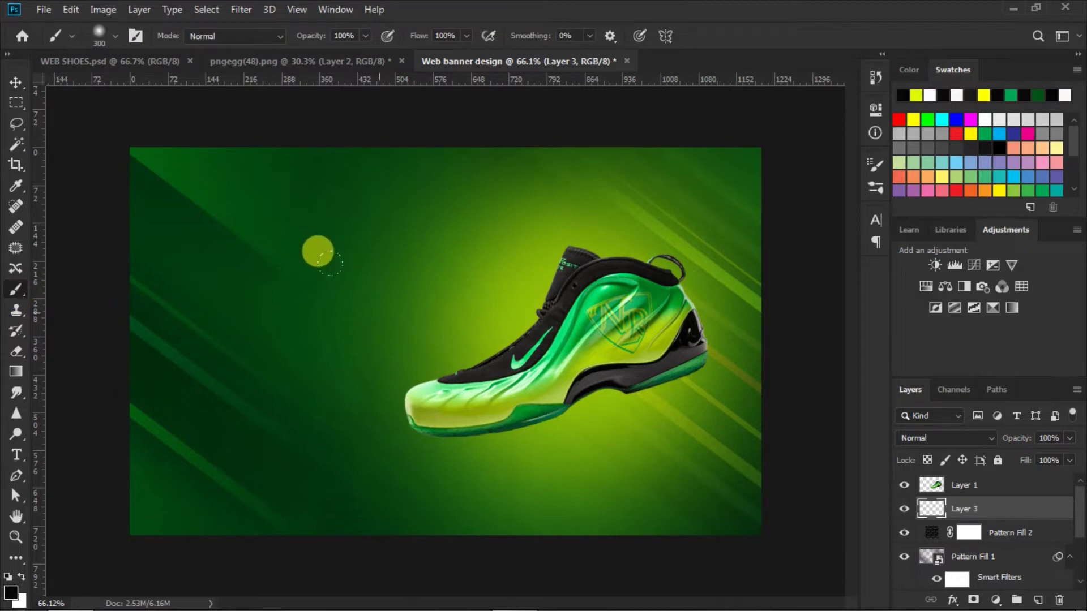
key("bracketright")
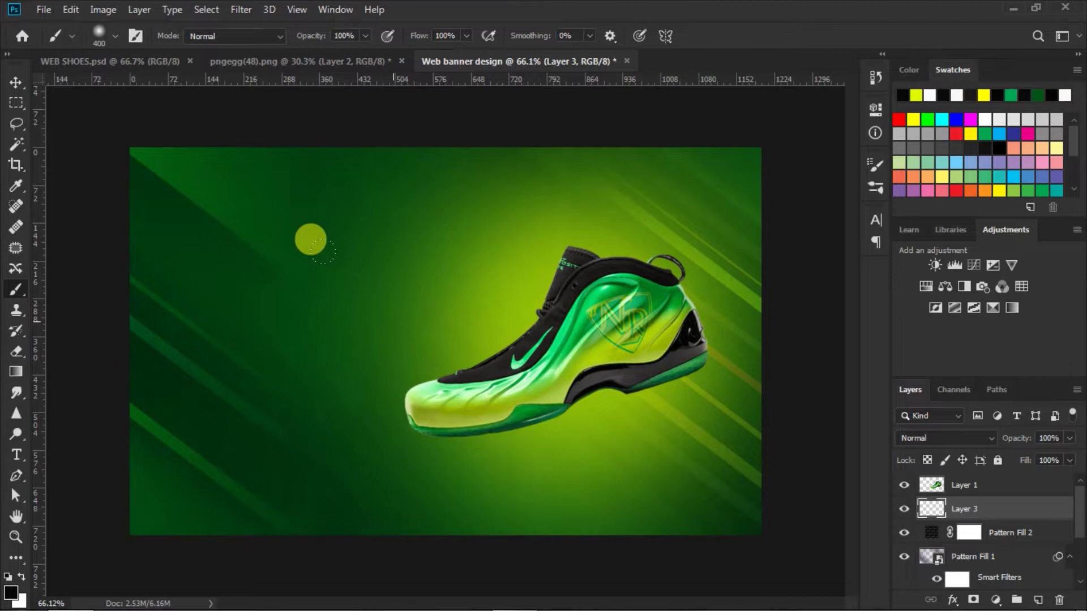
Squash the dark blob into a flat oval shadow under the sneaker at 86% opacity.
left_click(16, 84)
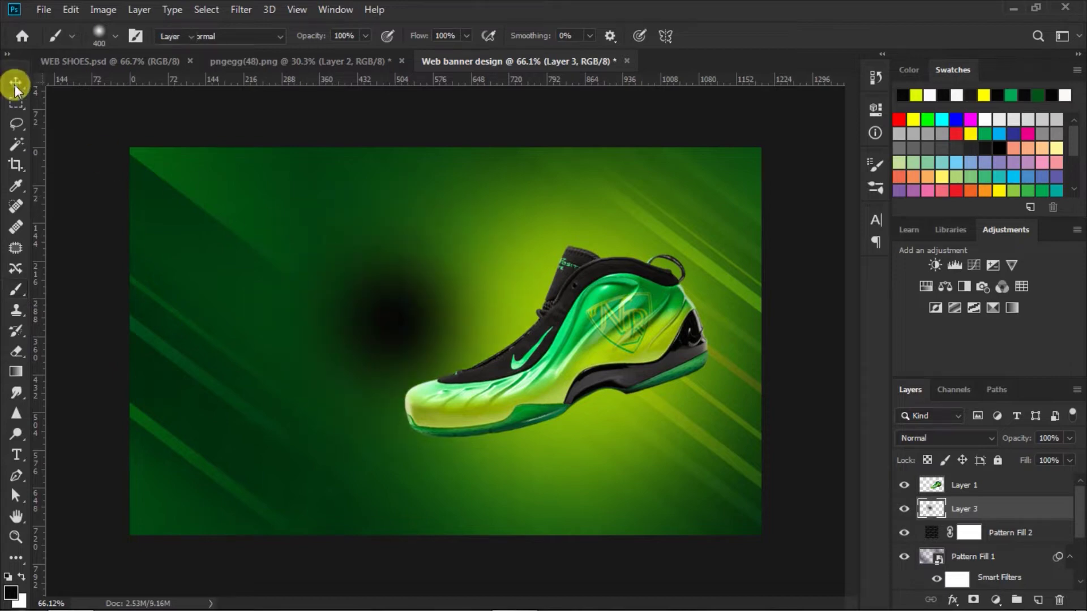
left_click(385, 183)
left_click_drag(394, 149, 392, 430)
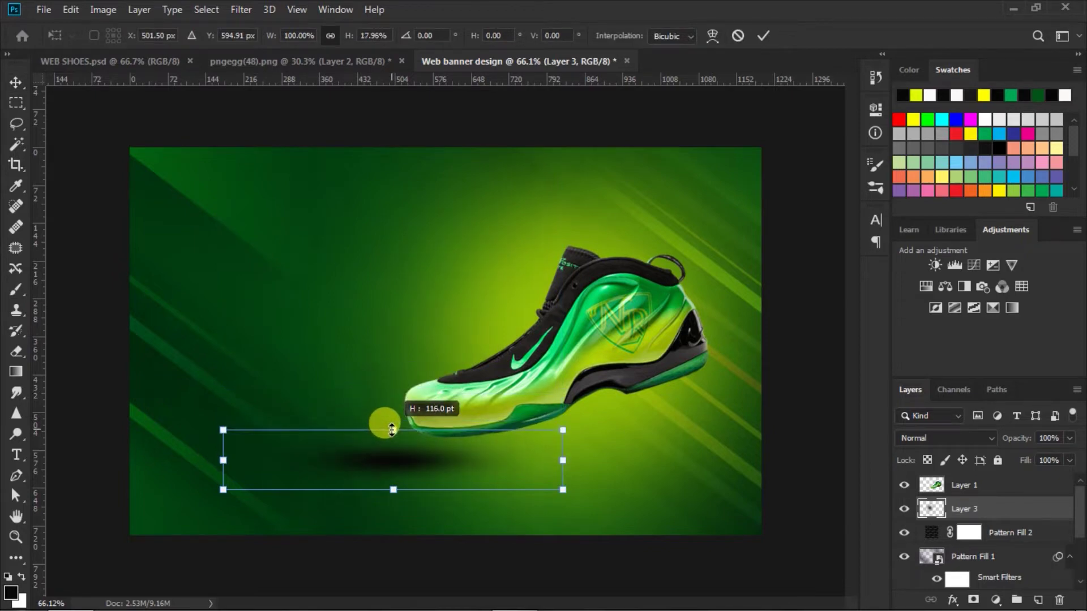
mouse_move(402, 459)
left_mouse_down()
mouse_move(603, 448)
mouse_move(634, 429)
left_mouse_up()
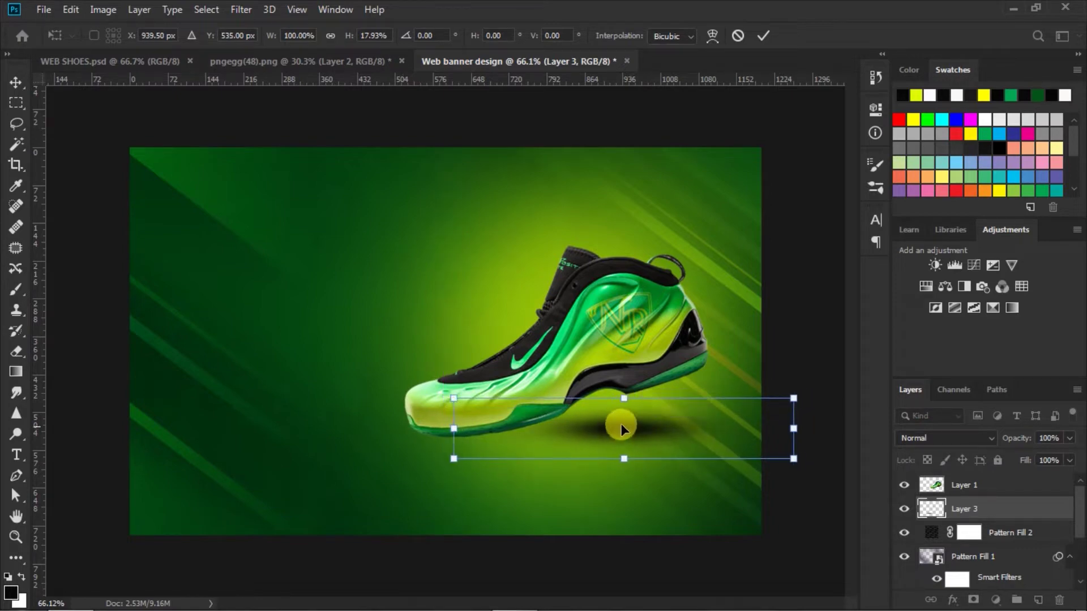
left_click_drag(623, 399, 625, 407)
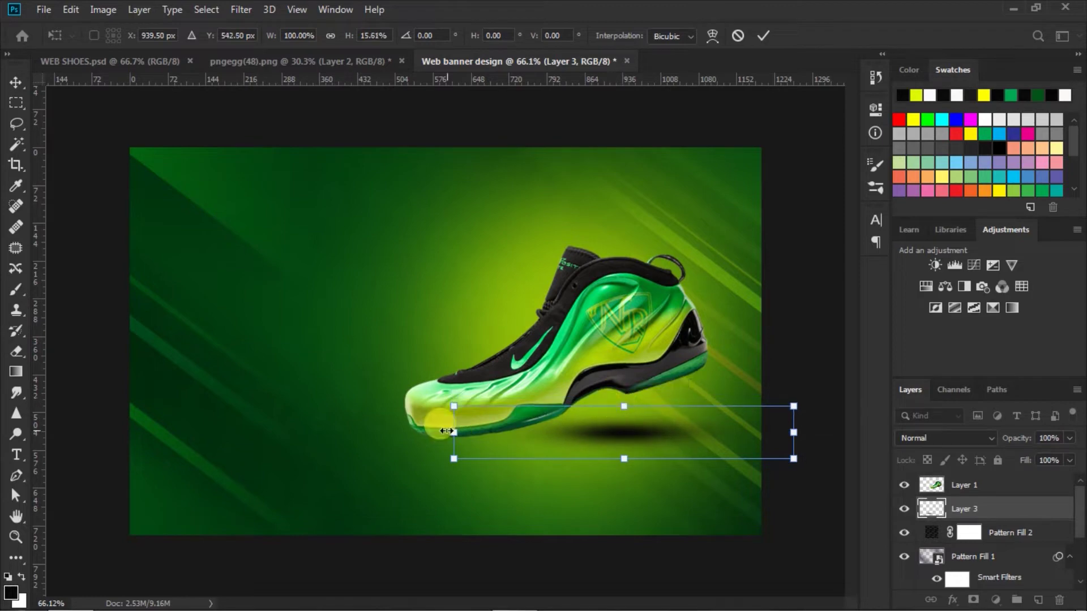
left_click_drag(441, 434, 440, 434)
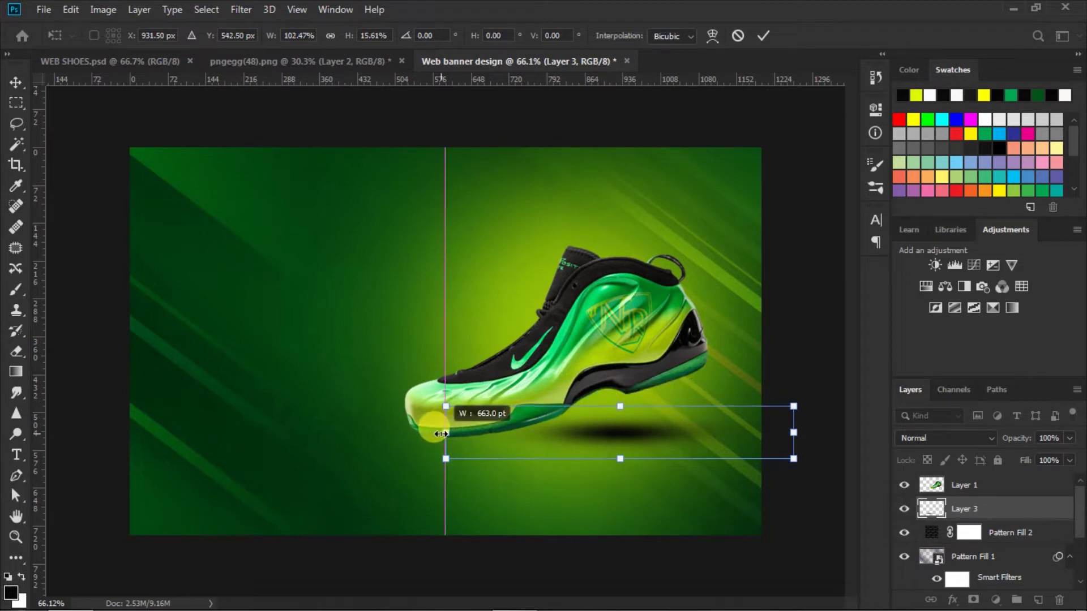
left_click(764, 36)
left_click(1069, 438)
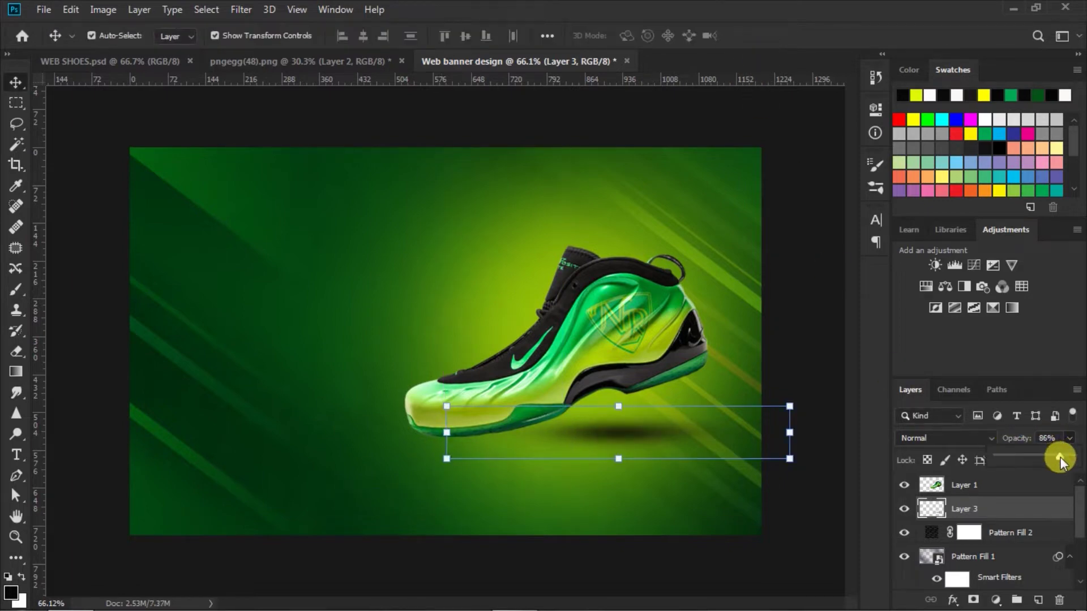
left_click(792, 346)
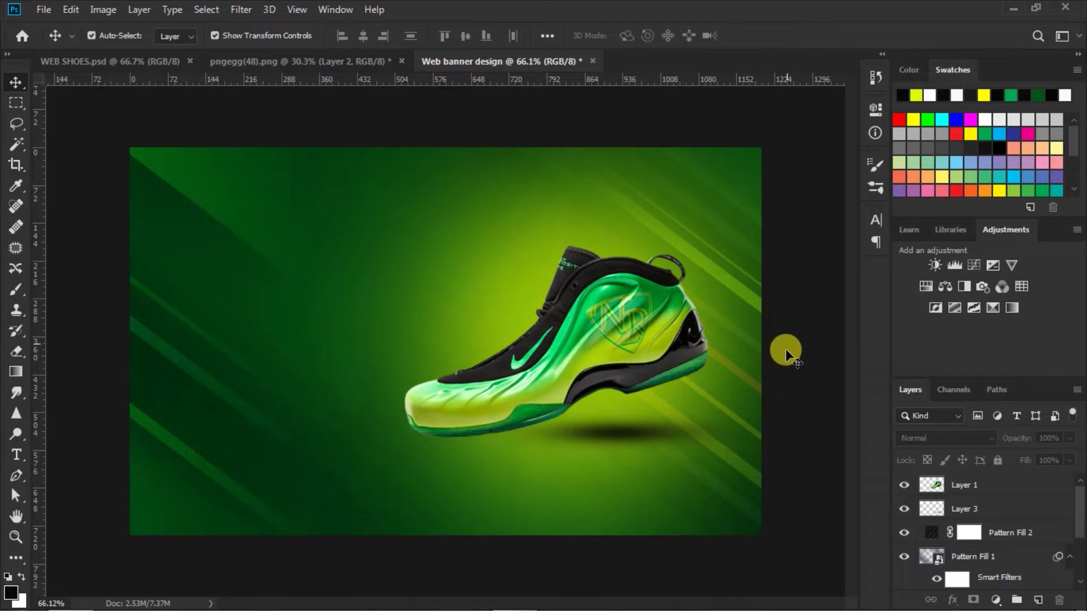
Set the Type tool to Bebas Neue Bold at 144 pt.
key("x")
left_click(16, 453)
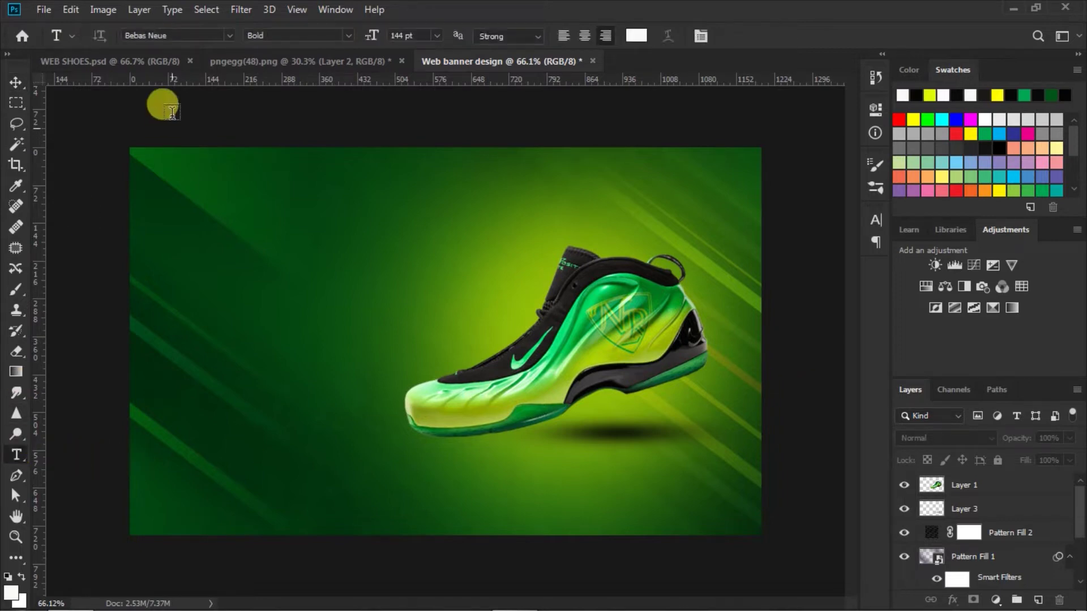
left_click(227, 34)
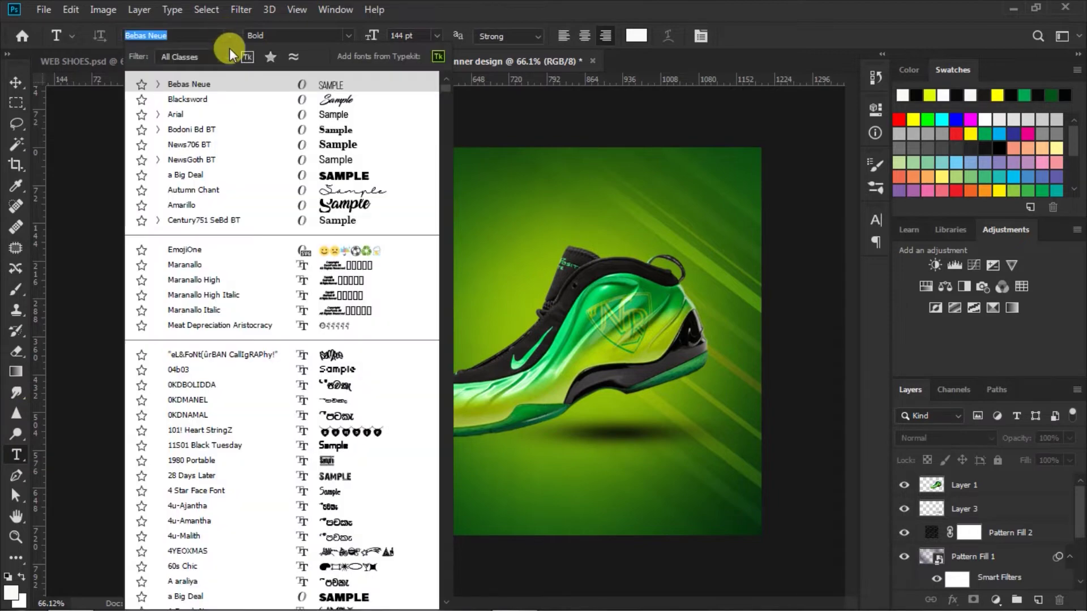
left_click(339, 86)
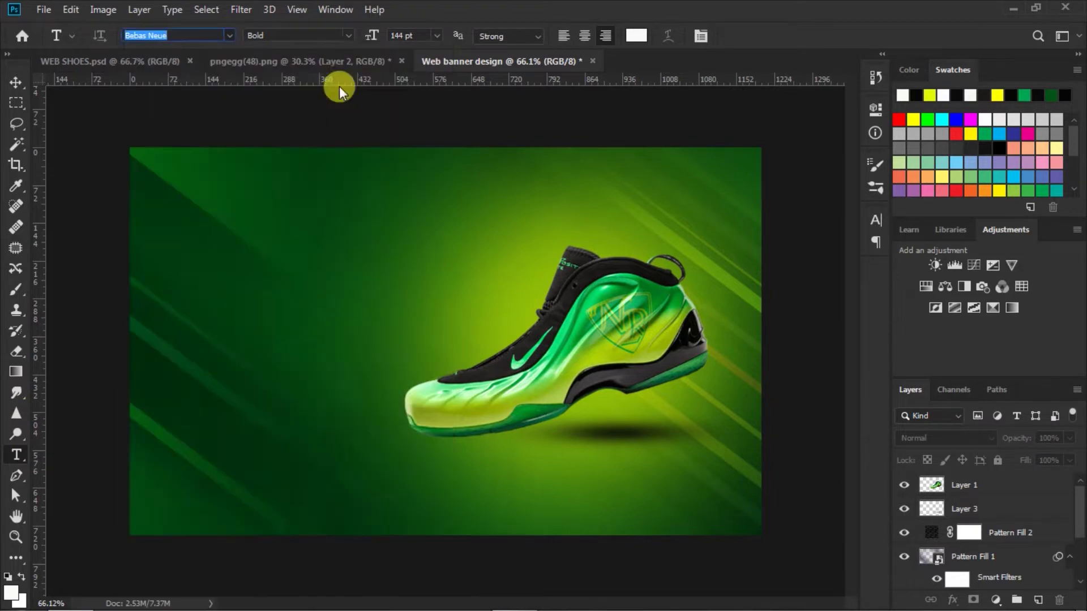
left_click(349, 34)
left_click(306, 102)
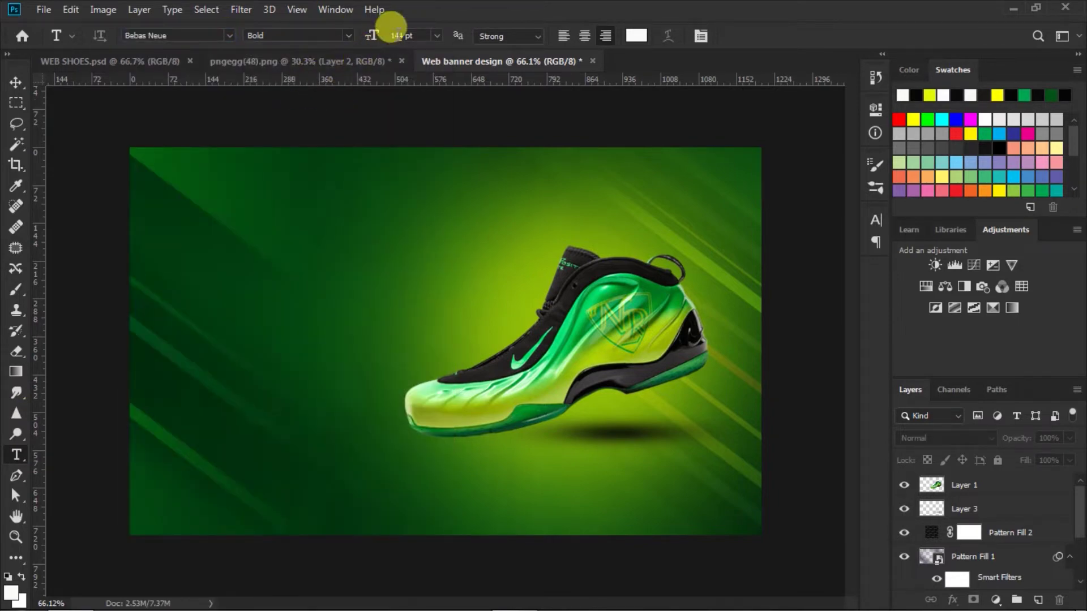
double_click(398, 35)
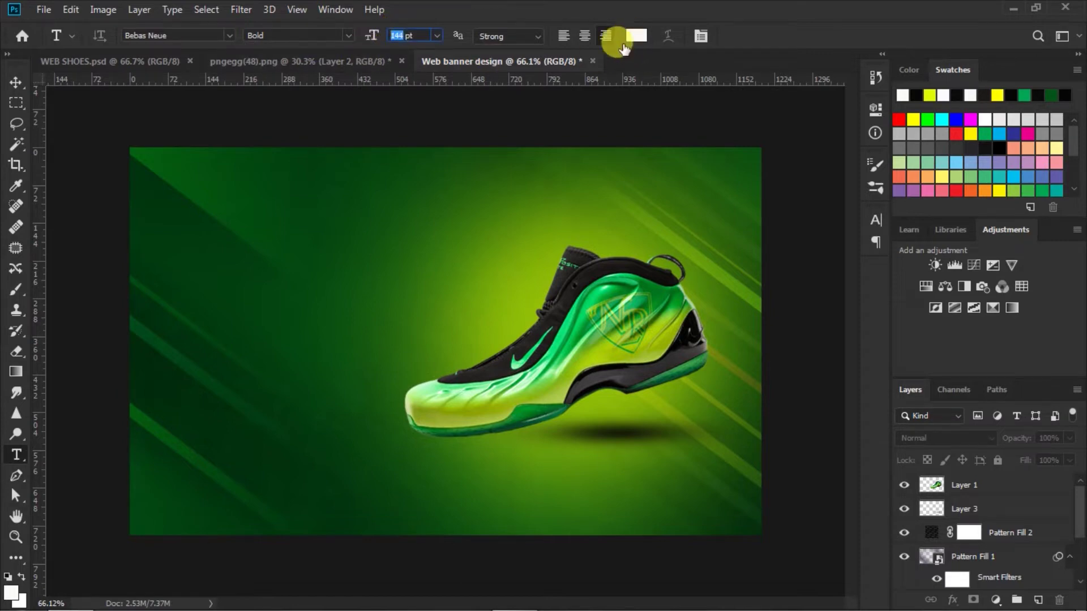
Type FASHION and SALE on two lines left of the shoe, right-aligned.
left_click(208, 296)
type("LOREM IPSUM")
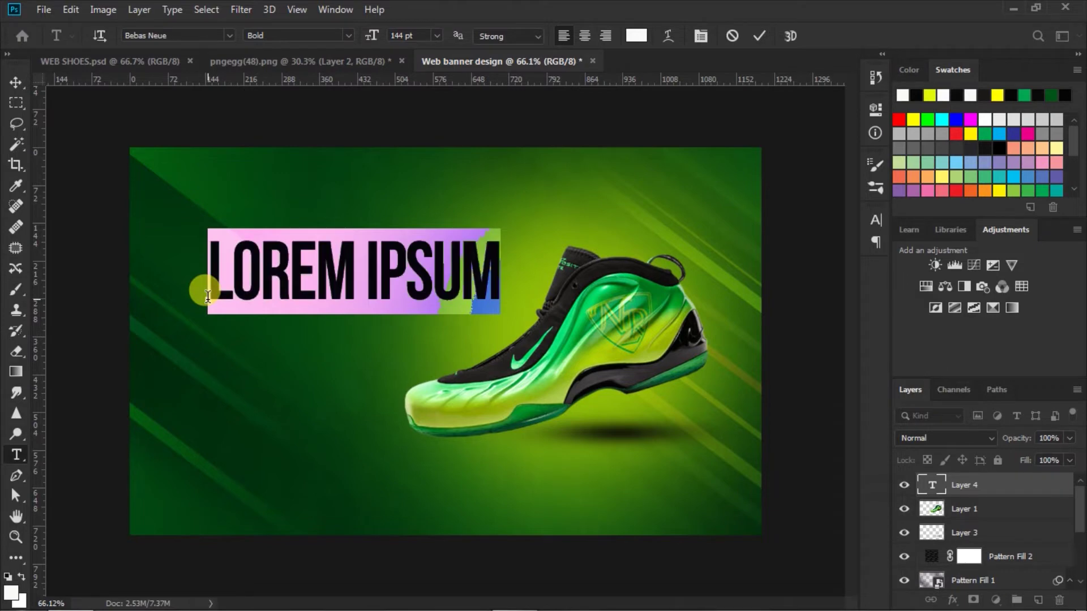
type("FA")
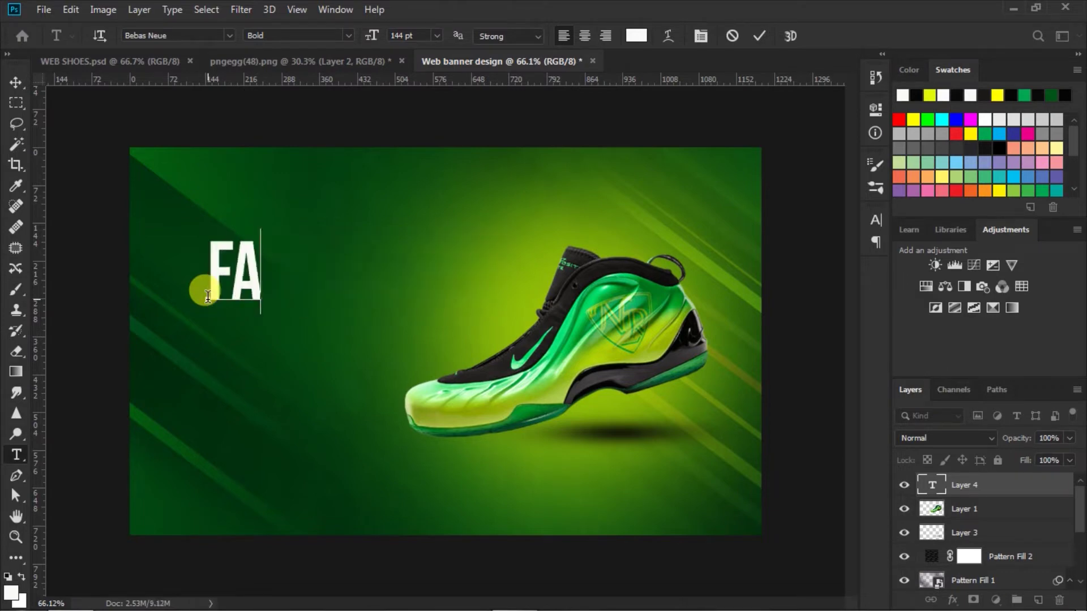
type("SHO")
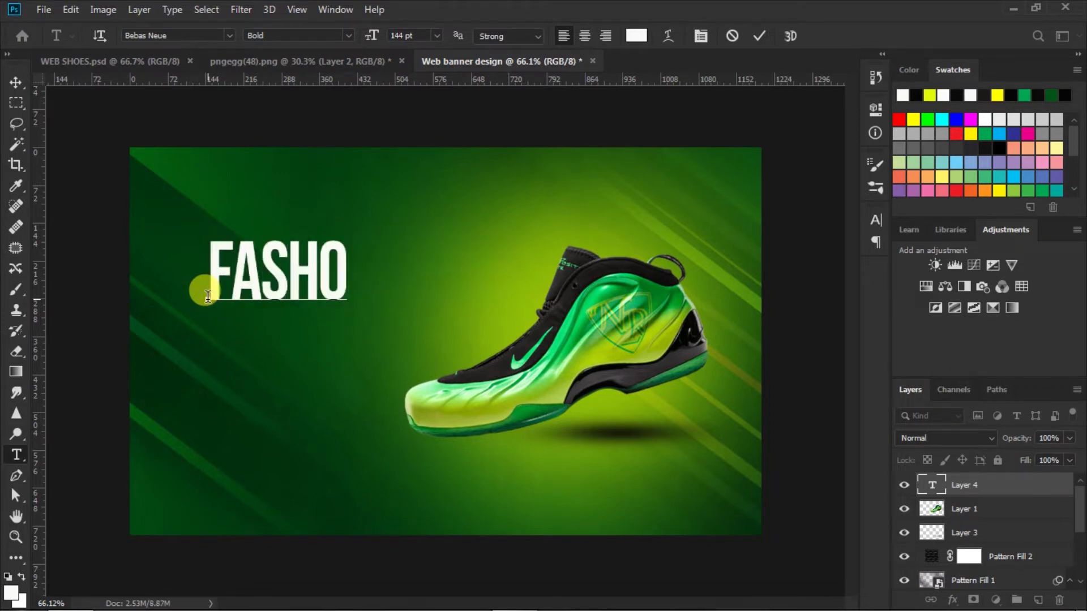
key("BackSpace")
type("IO")
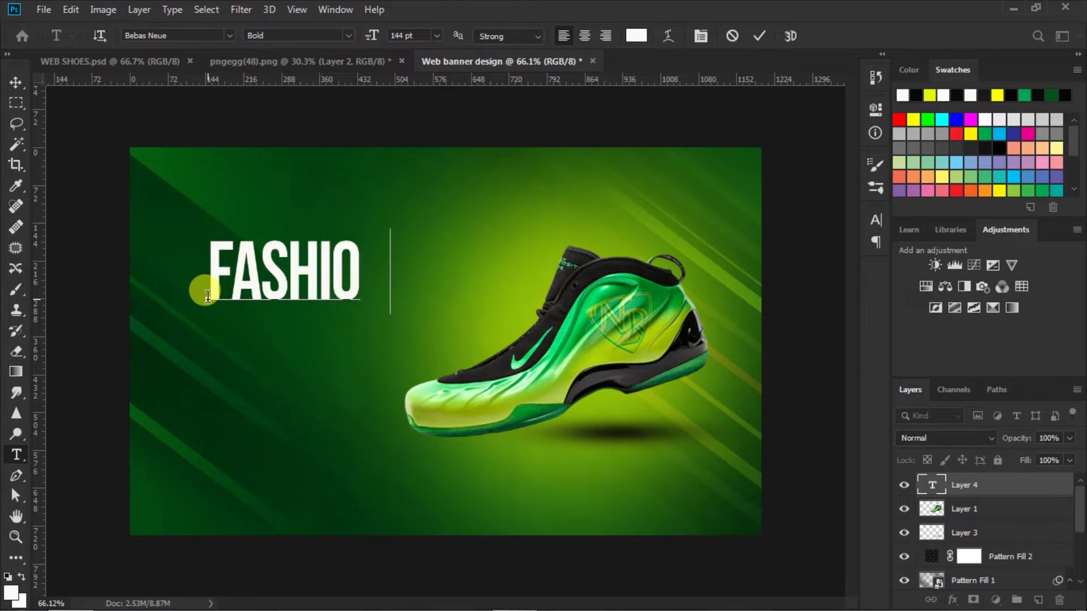
type("N")
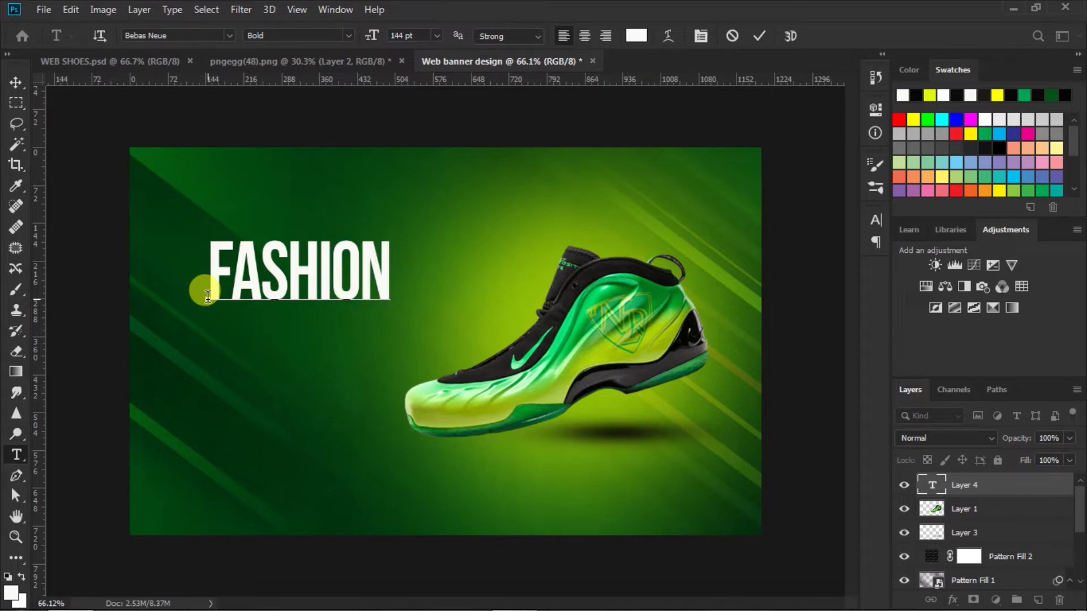
key("Return")
type("SALE")
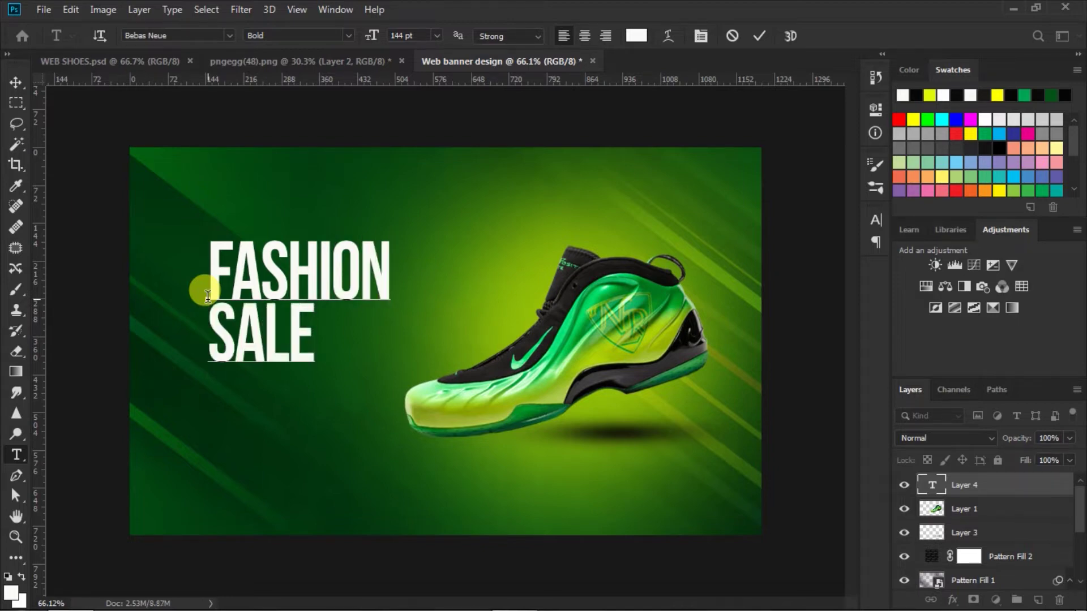
left_click_drag(206, 276, 461, 322)
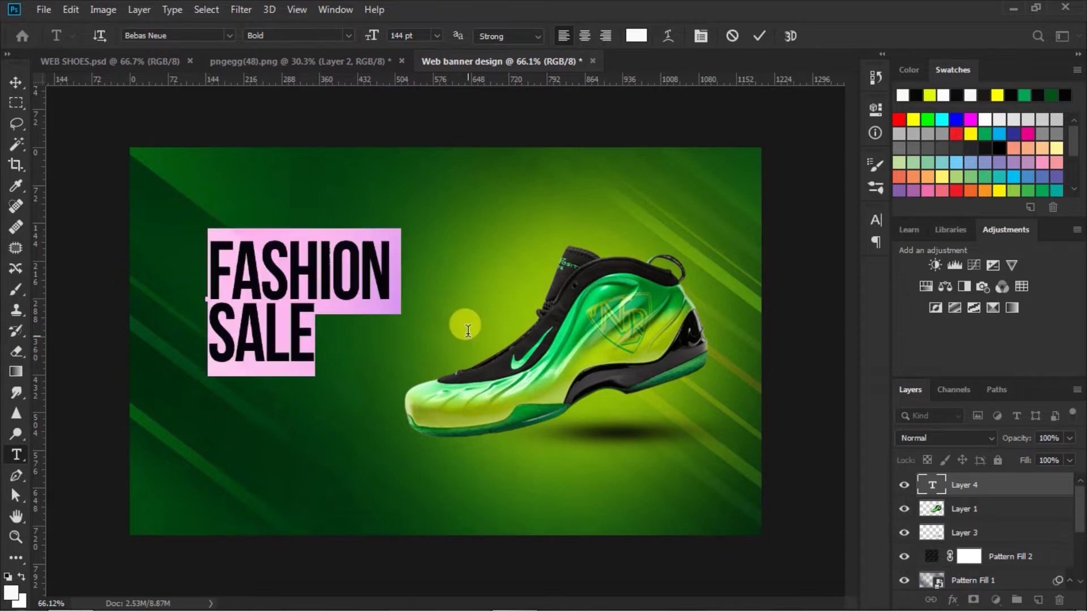
left_click(605, 36)
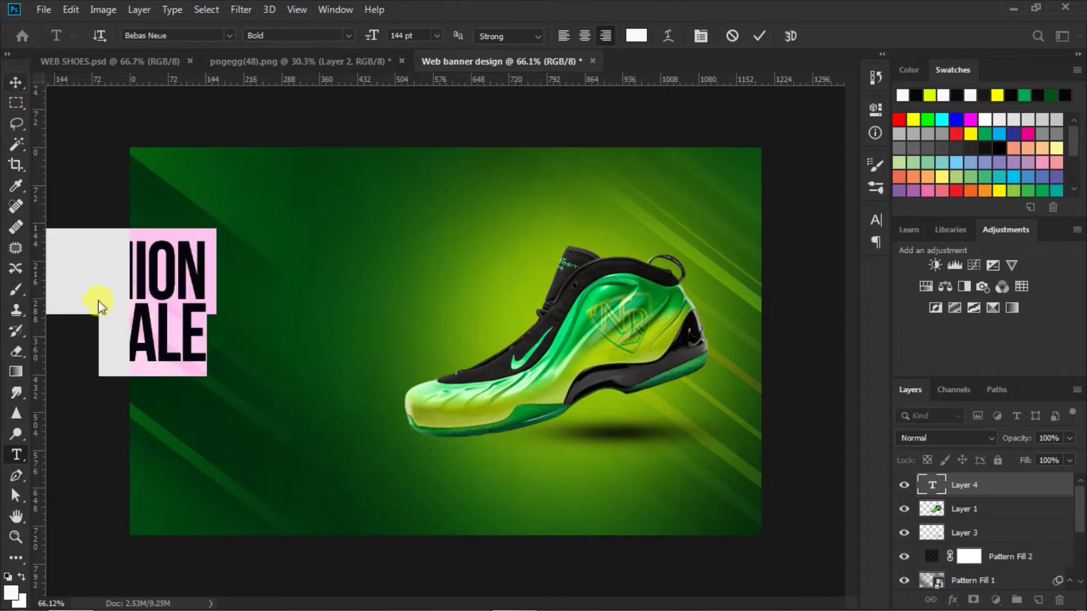
left_click_drag(167, 403, 320, 416)
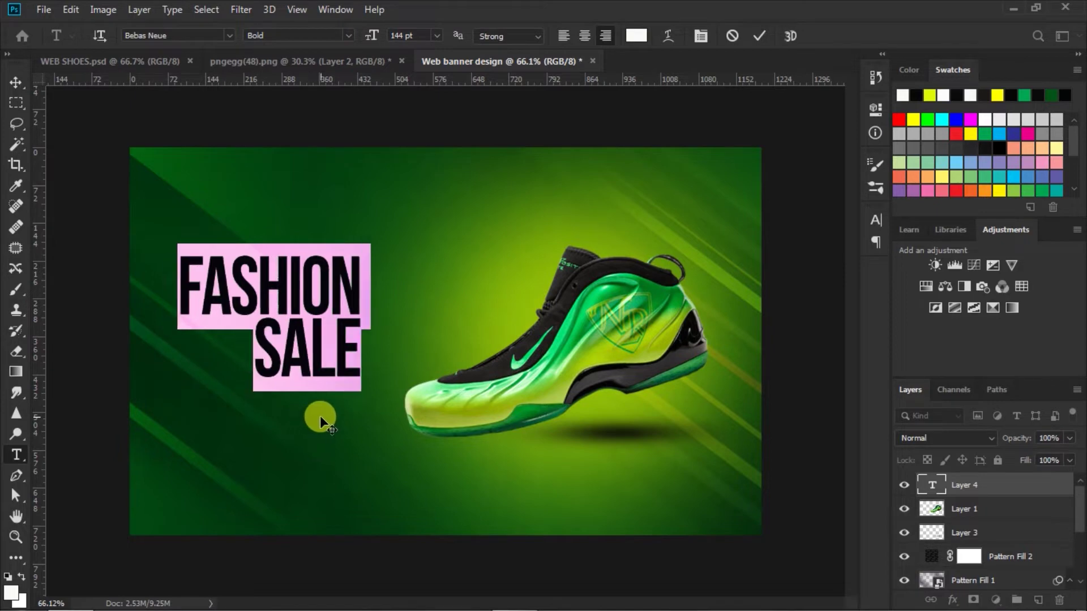
Skew the FASHION SALE headline about 5° upward to the right and shift it slightly right.
left_click(757, 35)
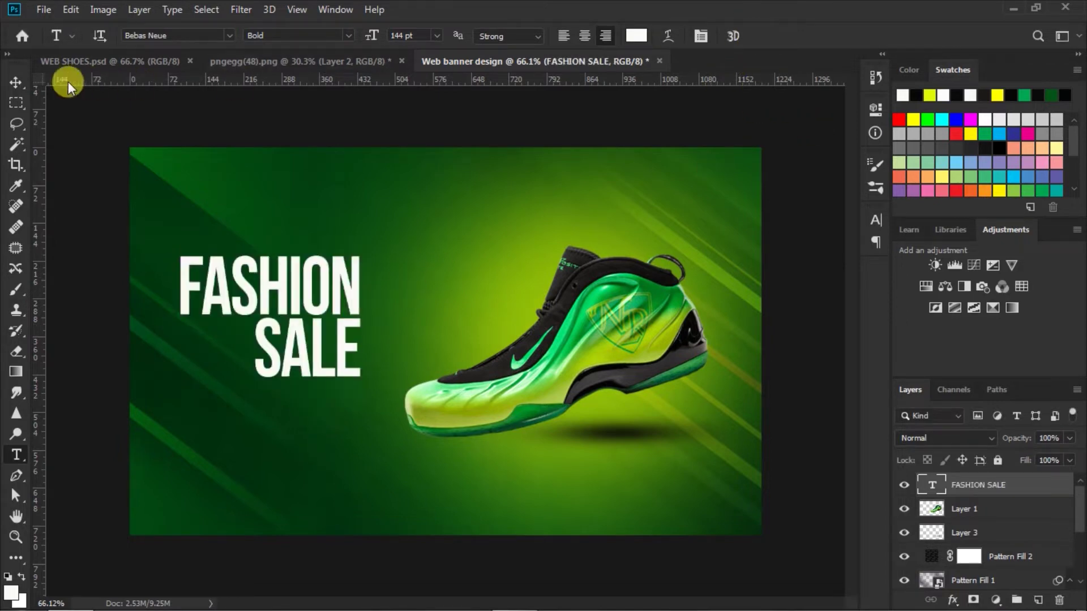
left_click(16, 82)
left_click_drag(333, 311, 335, 298)
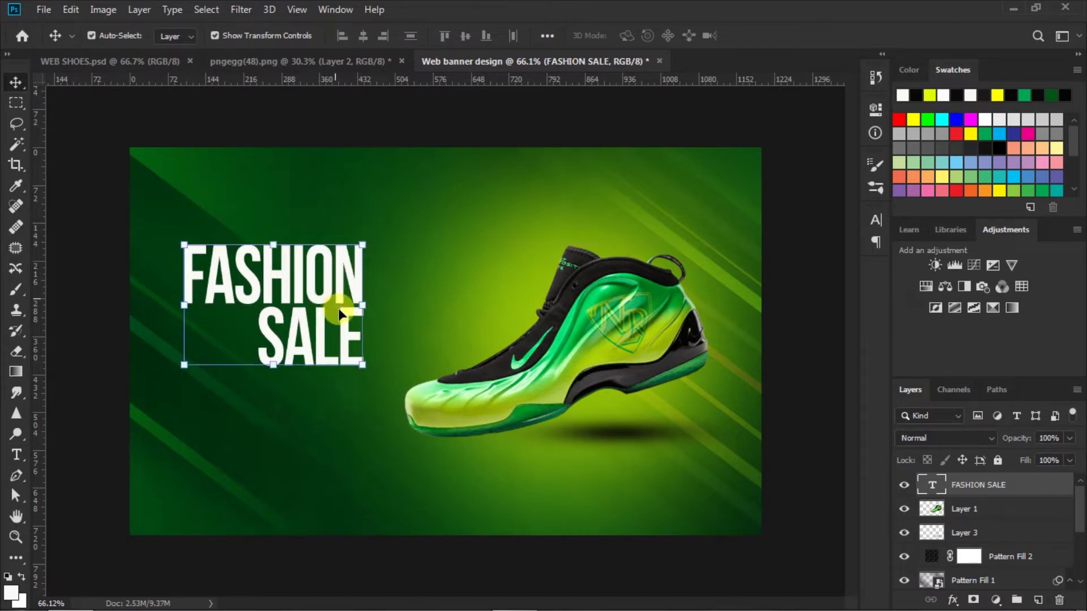
key("ctrl")
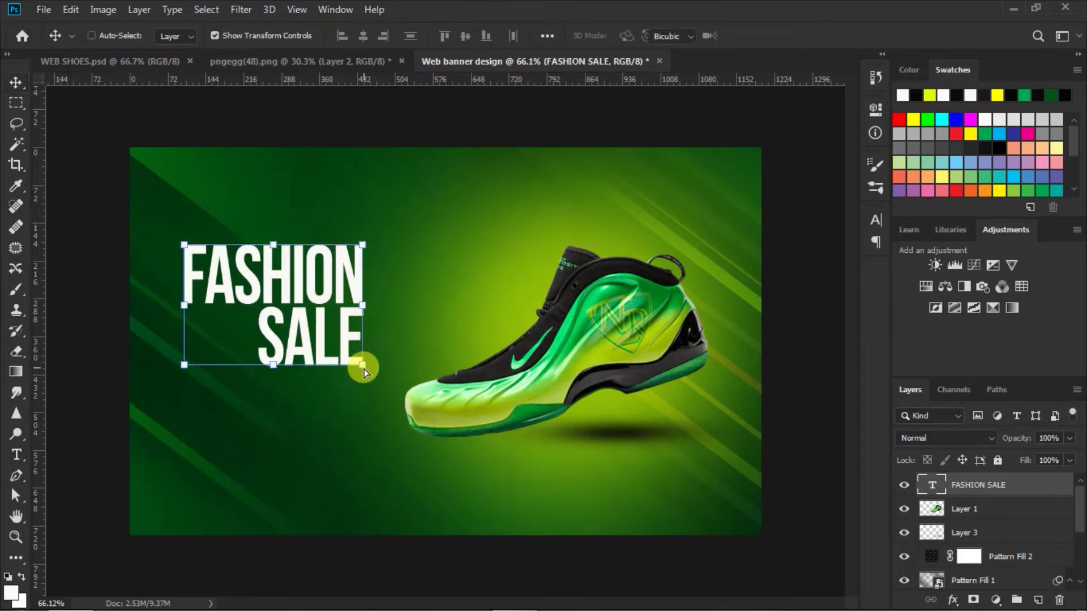
left_click(364, 369)
left_click_drag(365, 376, 369, 362)
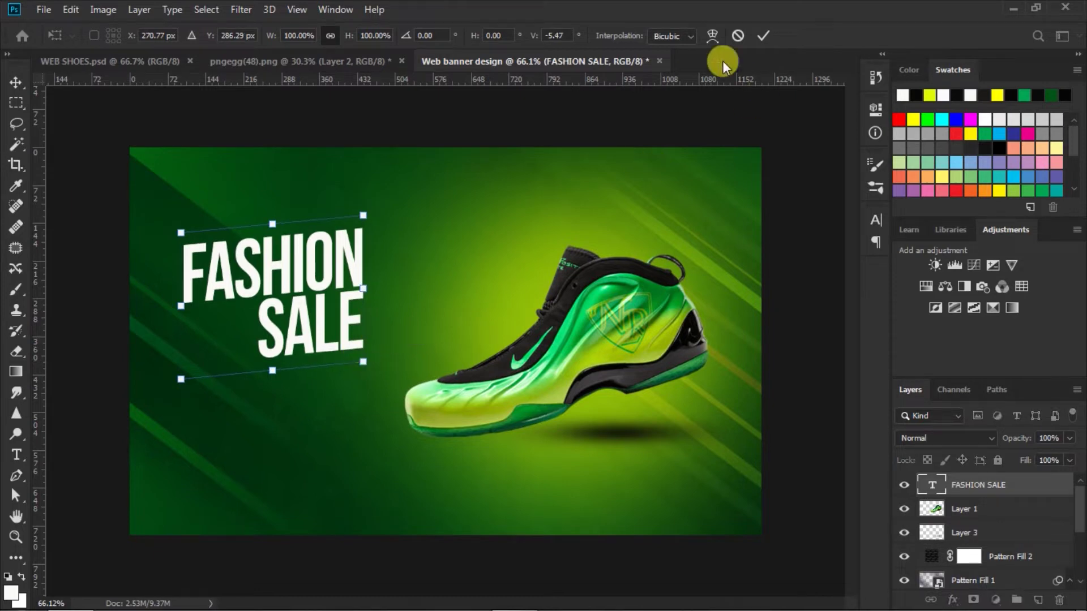
left_click(763, 35)
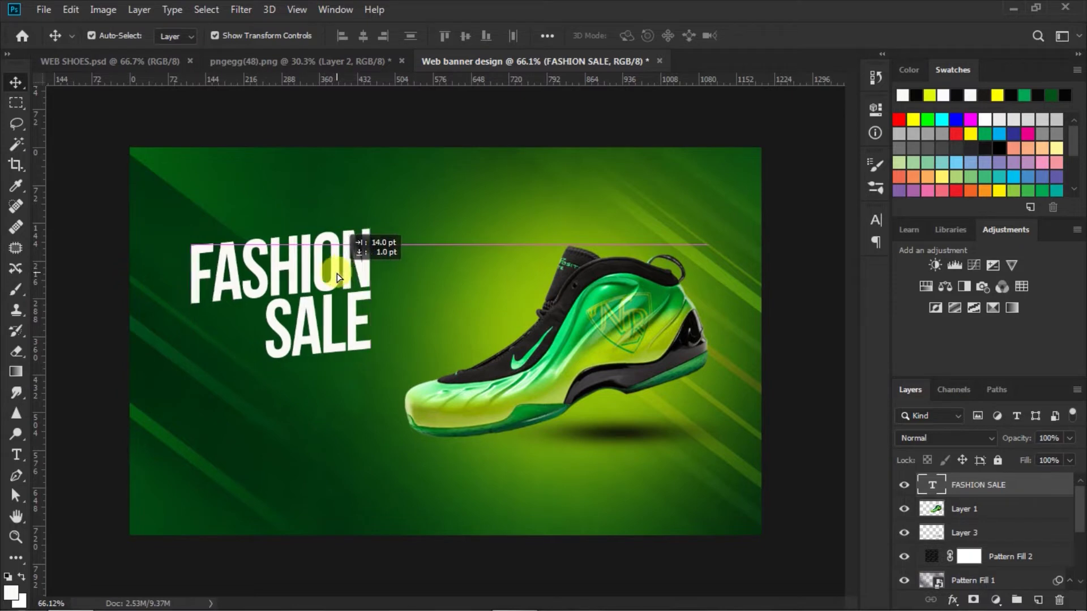
left_click_drag(336, 275, 343, 276)
left_click(789, 288)
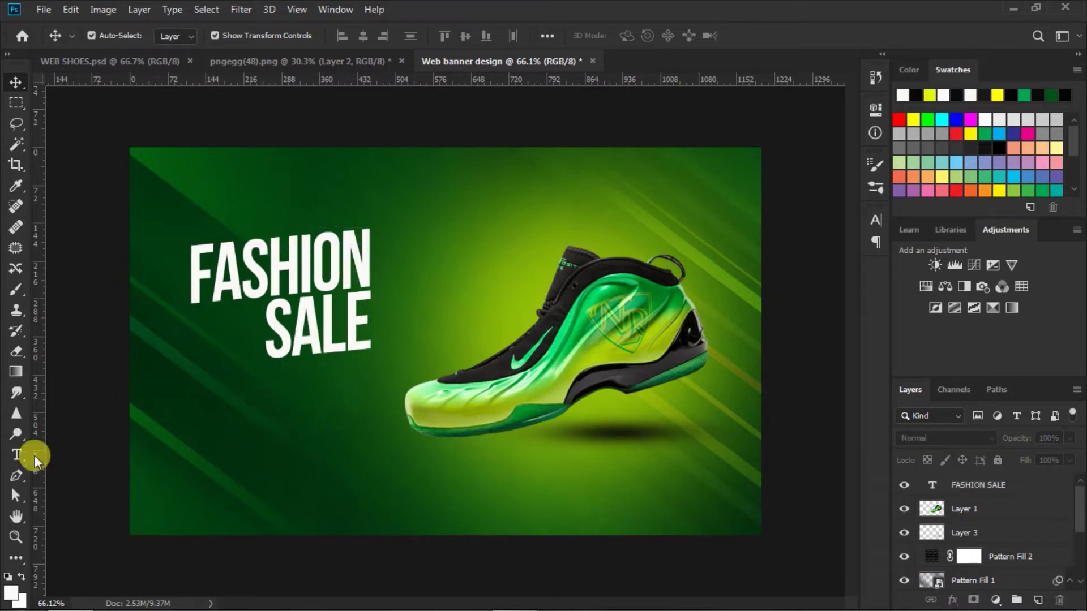
Set the Type tool to the Blacksword font, a preset size, and yellow colour.
left_click(17, 455)
left_click(228, 35)
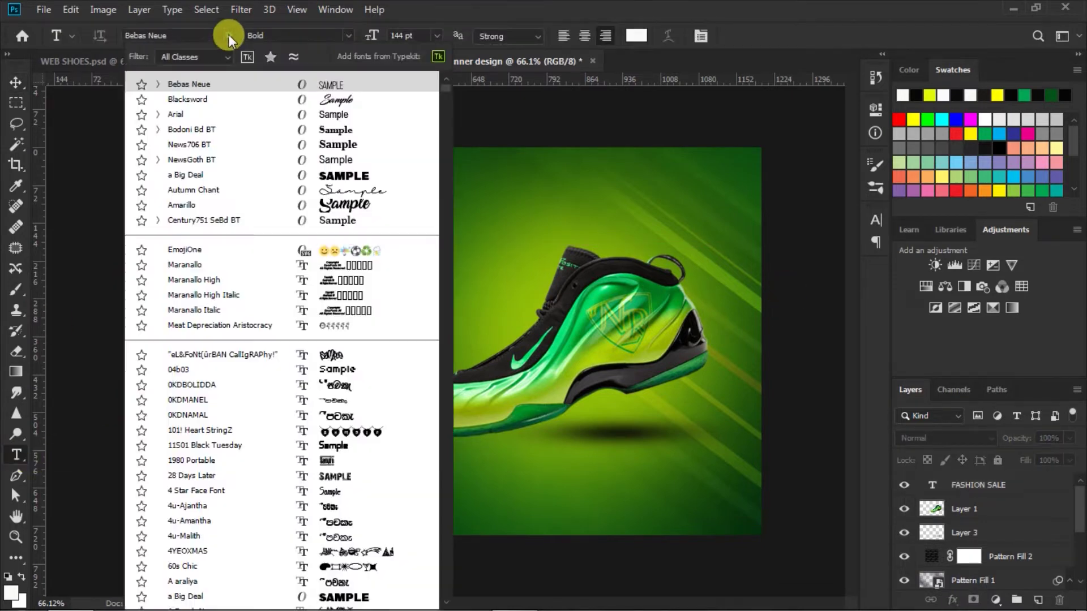
left_click(337, 97)
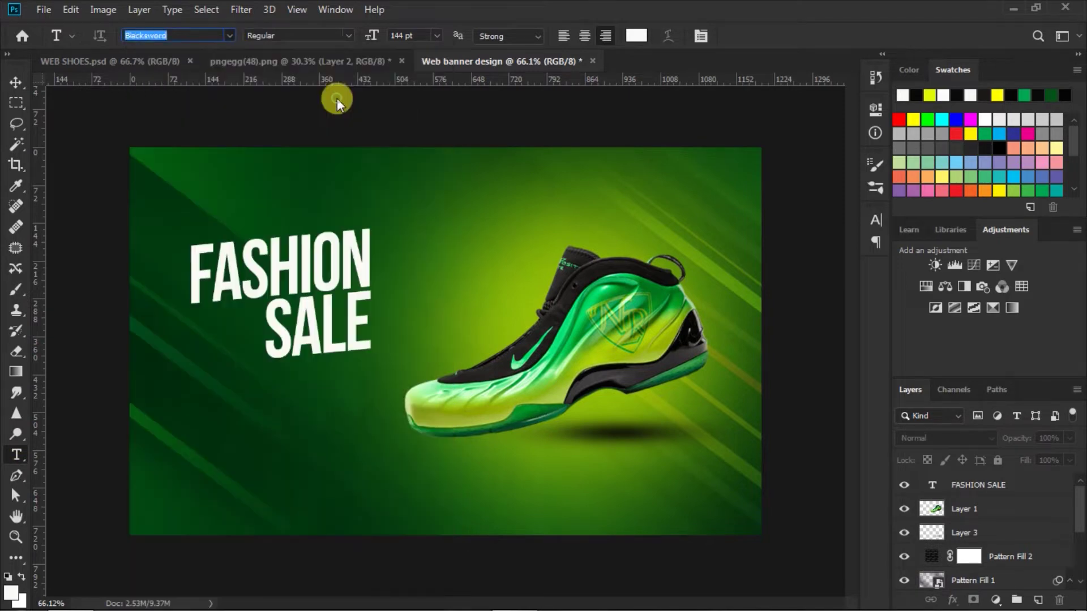
left_click(436, 36)
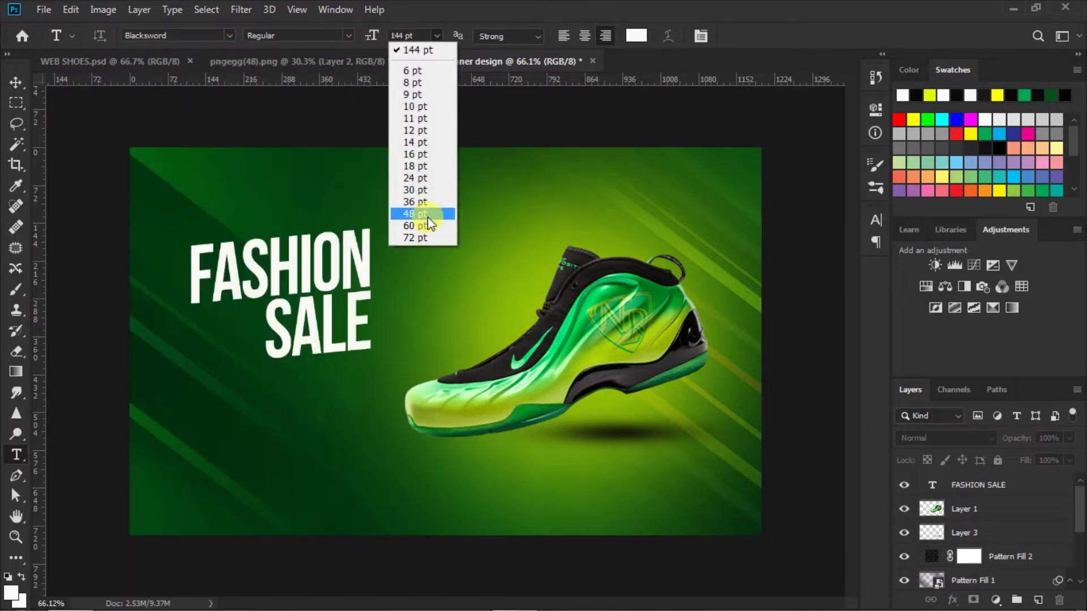
left_click(419, 237)
key("i")
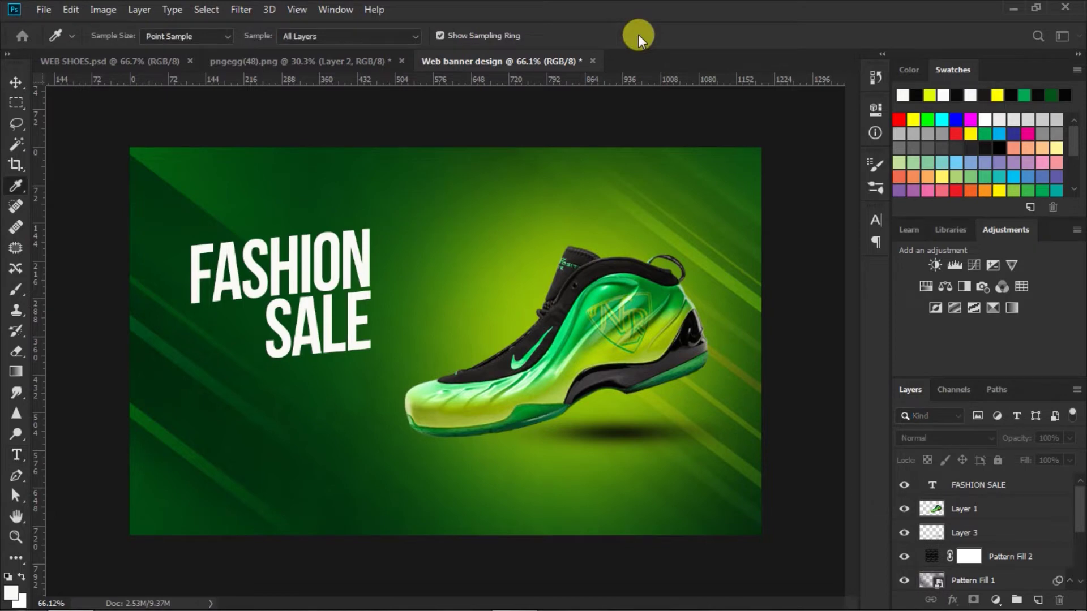
left_click(639, 35)
left_click(929, 94)
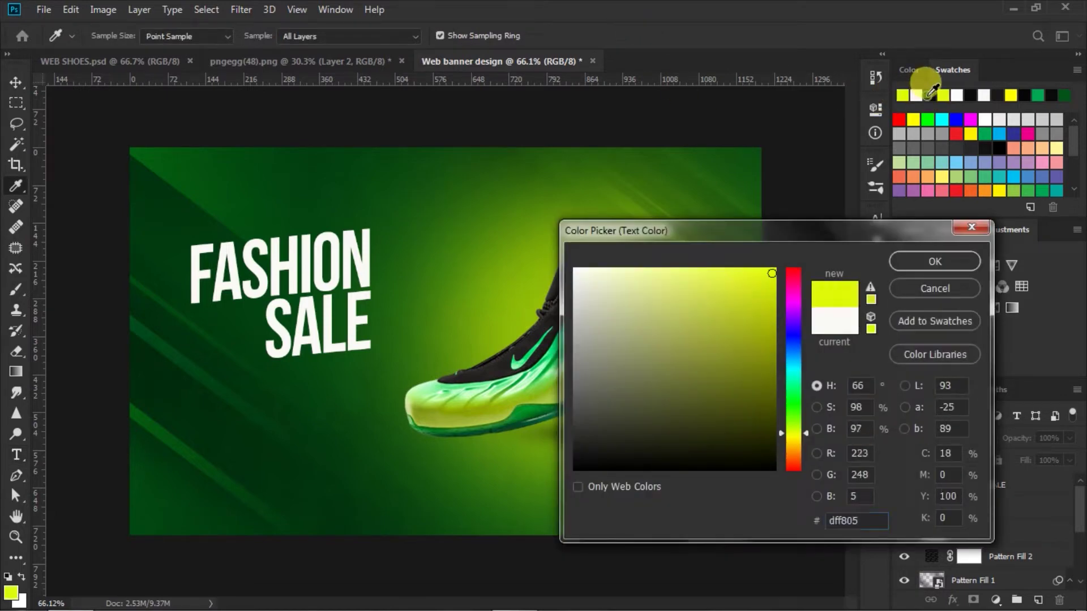
left_click(918, 261)
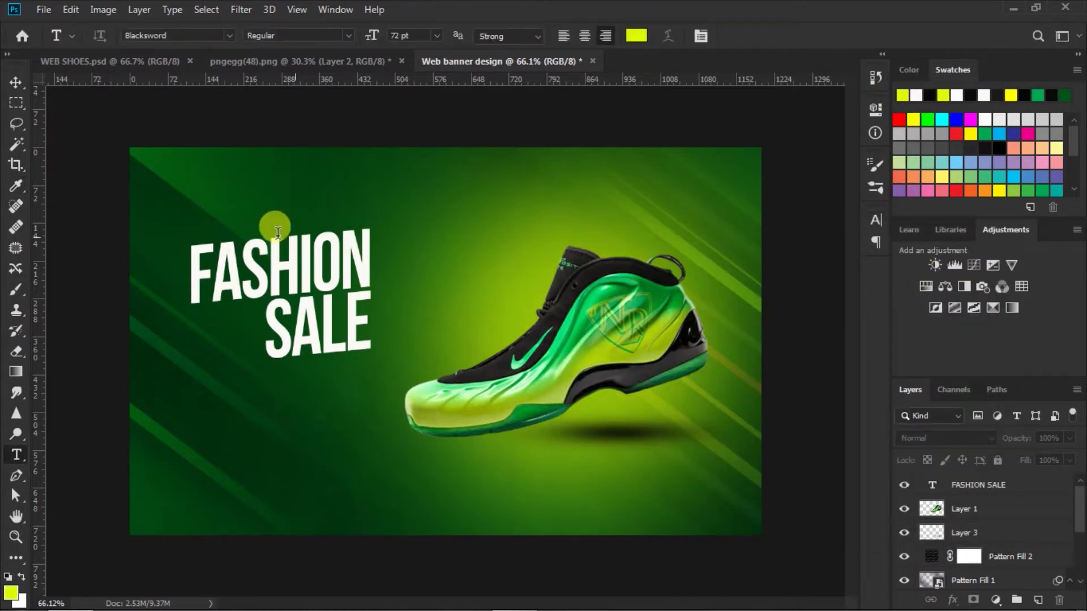
Type the New Collection heading above FASHION SALE and commit it.
left_click(184, 218)
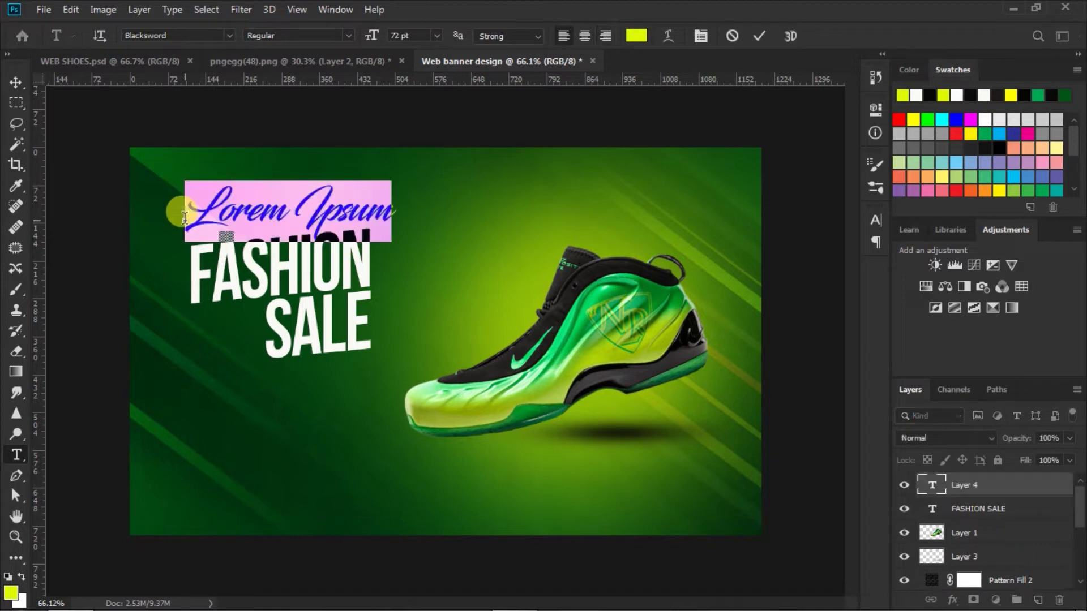
type("M")
type("ew")
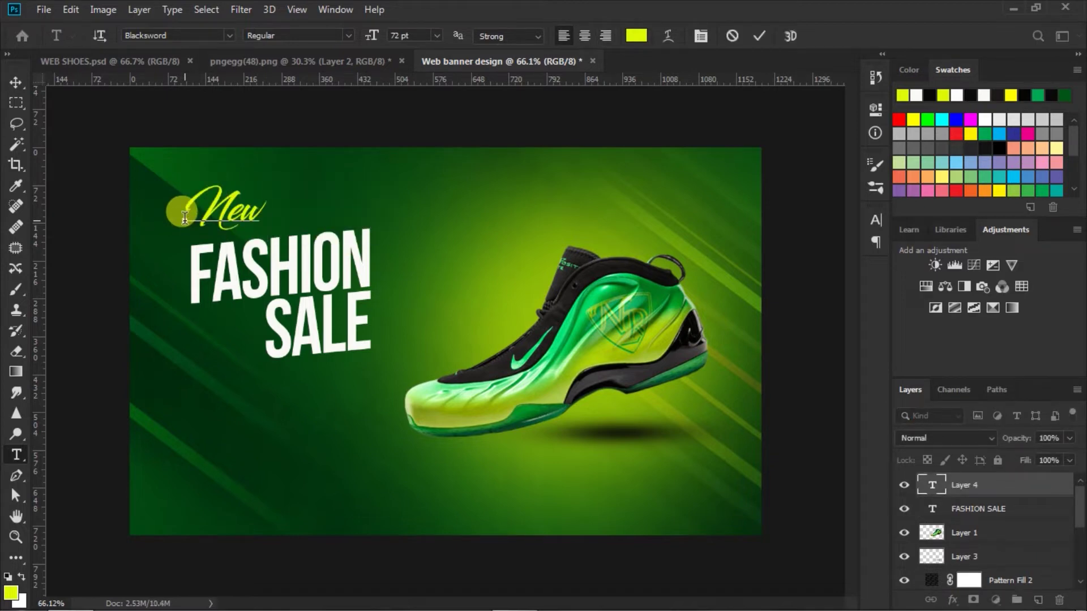
type(" C")
type("llec")
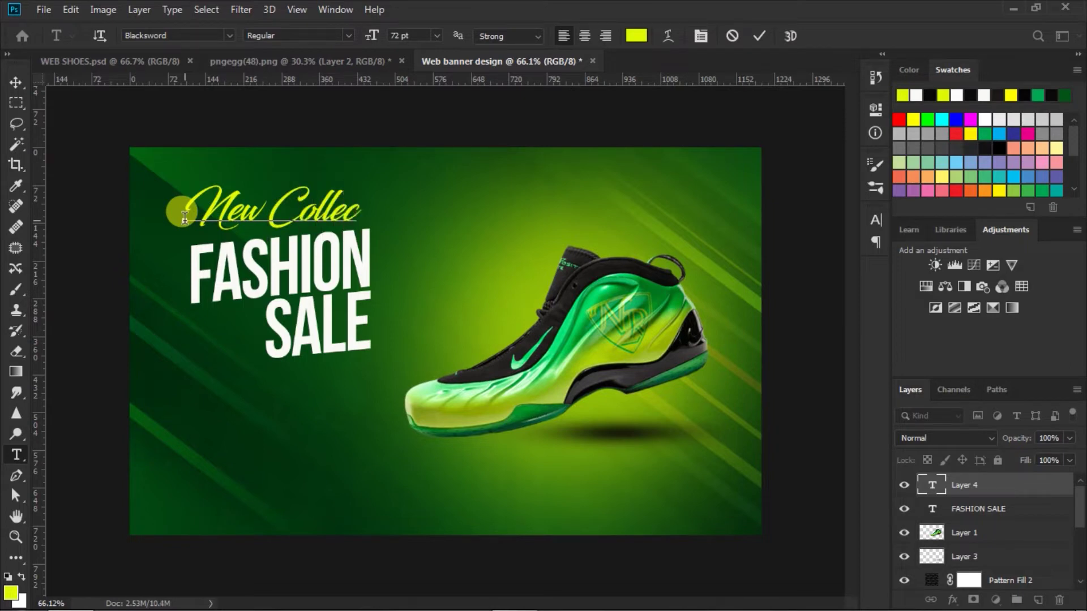
type("tion")
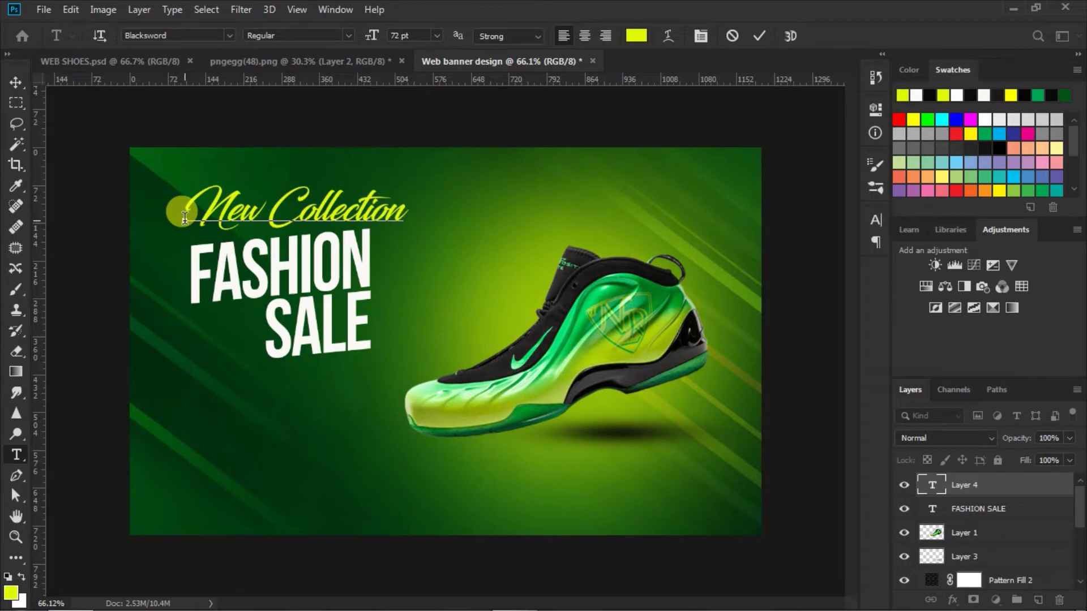
left_click_drag(185, 218, 595, 213)
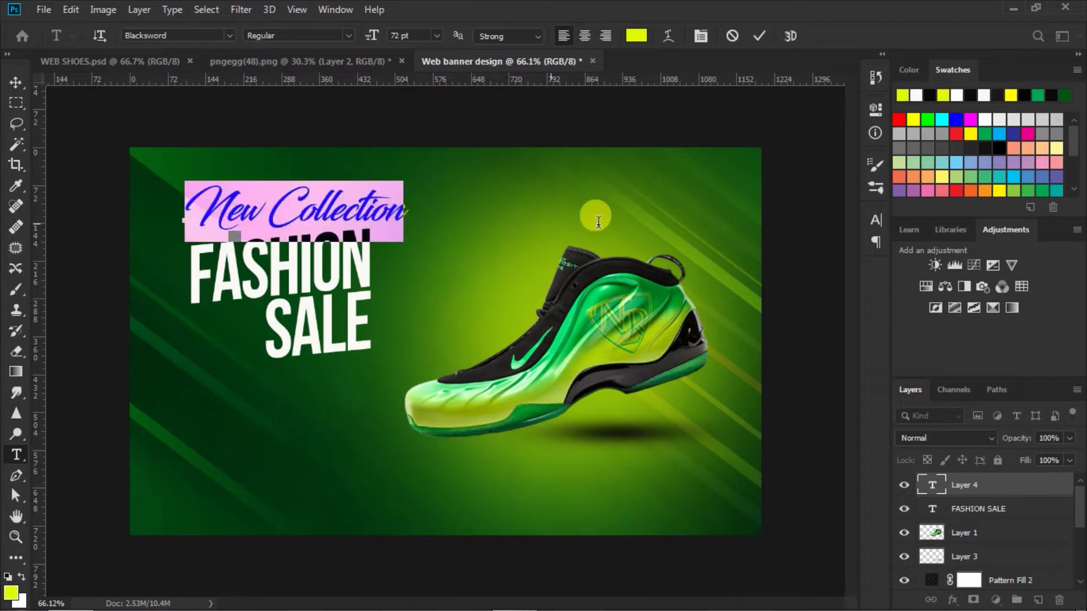
left_click(758, 36)
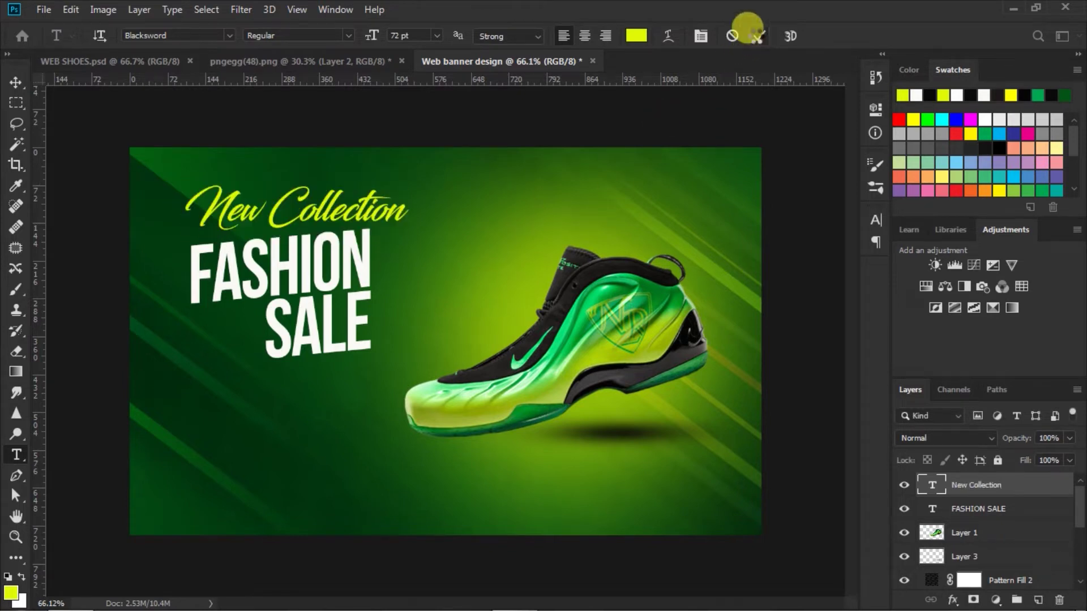
Skew New Collection about -4.5° and nudge it to sit just above FASHION SALE.
left_click(16, 82)
mouse_move(300, 189)
left_mouse_down()
mouse_move(319, 218)
mouse_move(306, 214)
left_mouse_up()
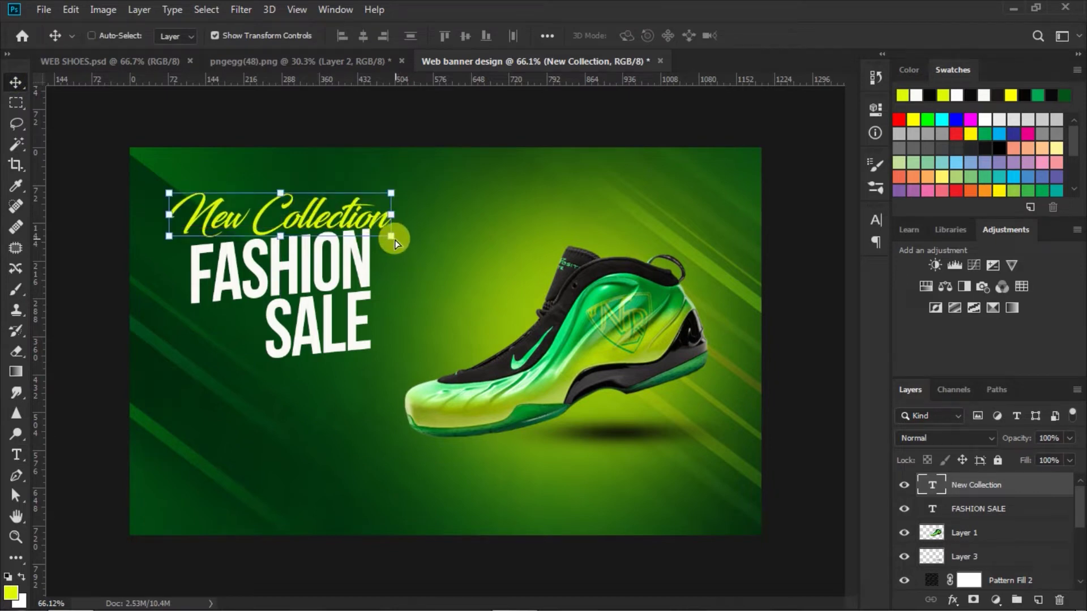
left_click_drag(393, 239, 393, 236)
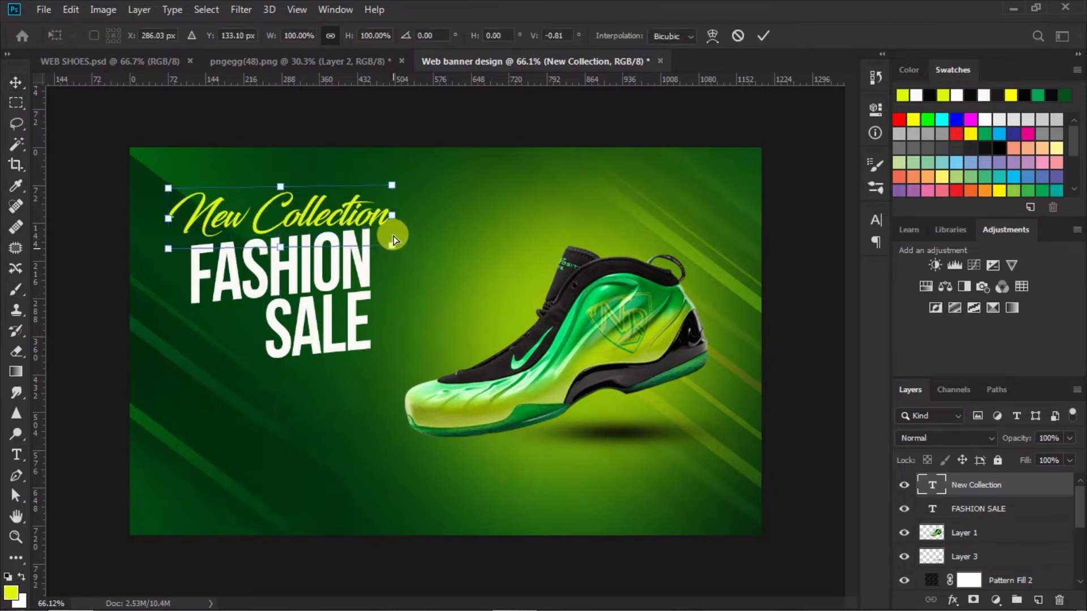
left_click_drag(393, 236, 392, 232)
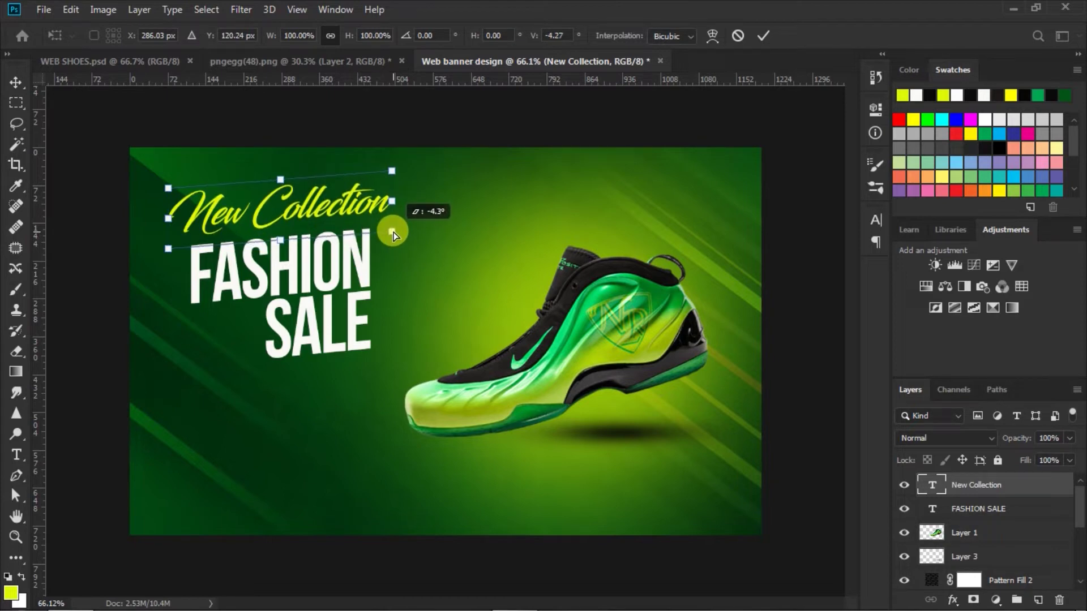
left_click_drag(309, 202, 305, 213)
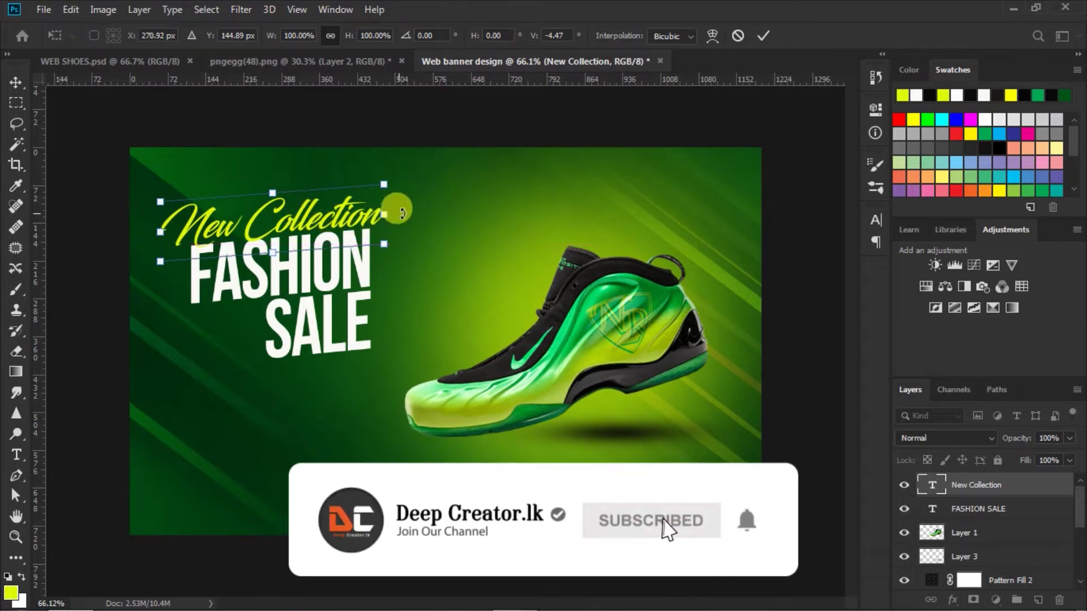
left_click(763, 36)
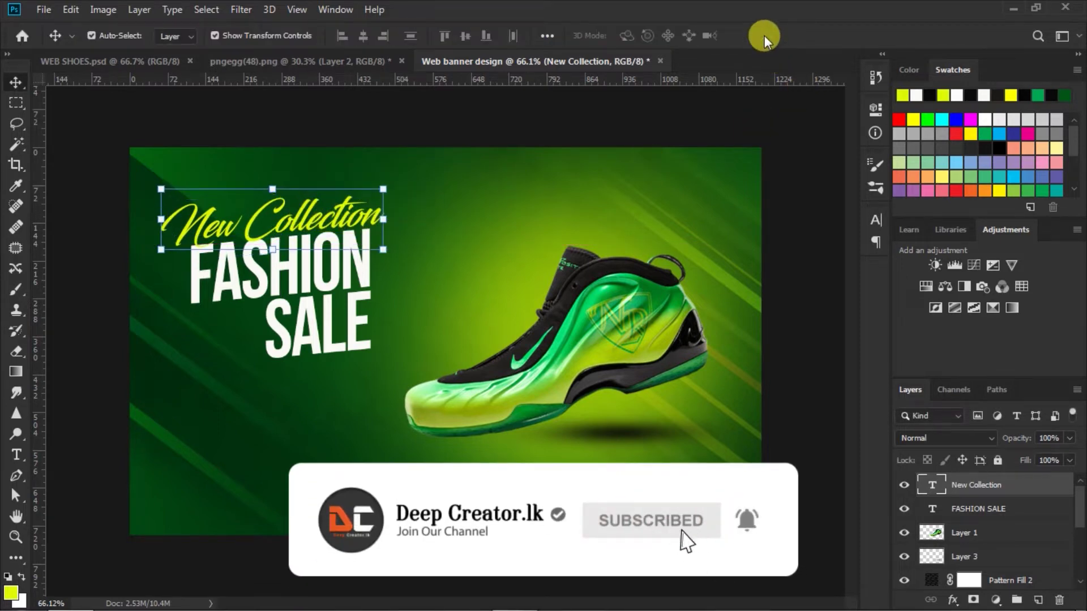
key("Up")
key("Up")
key("Up")
key("Up")
key("Up")
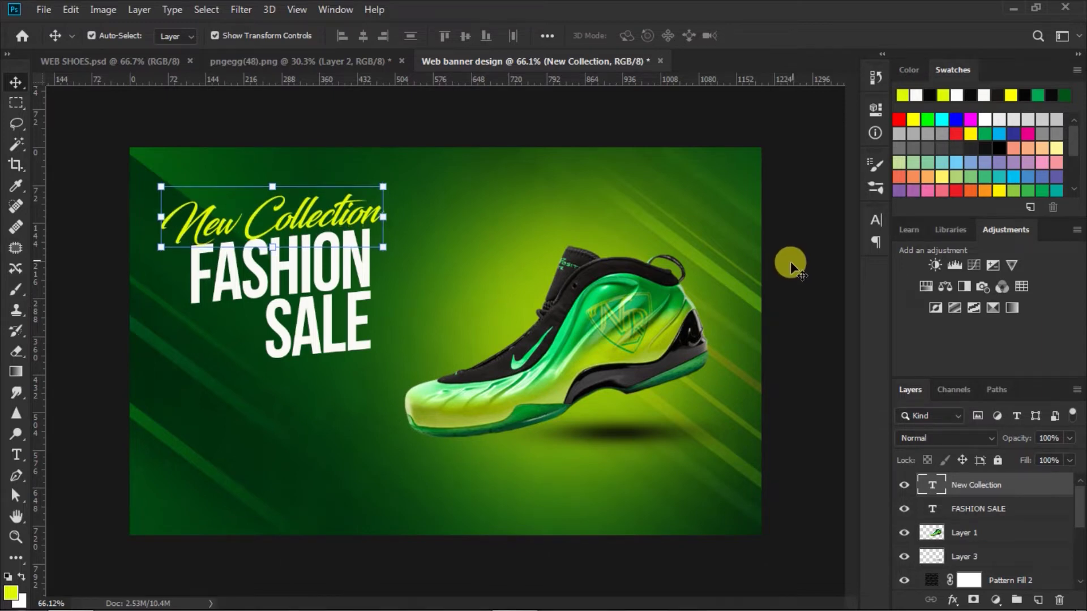
left_click(804, 348)
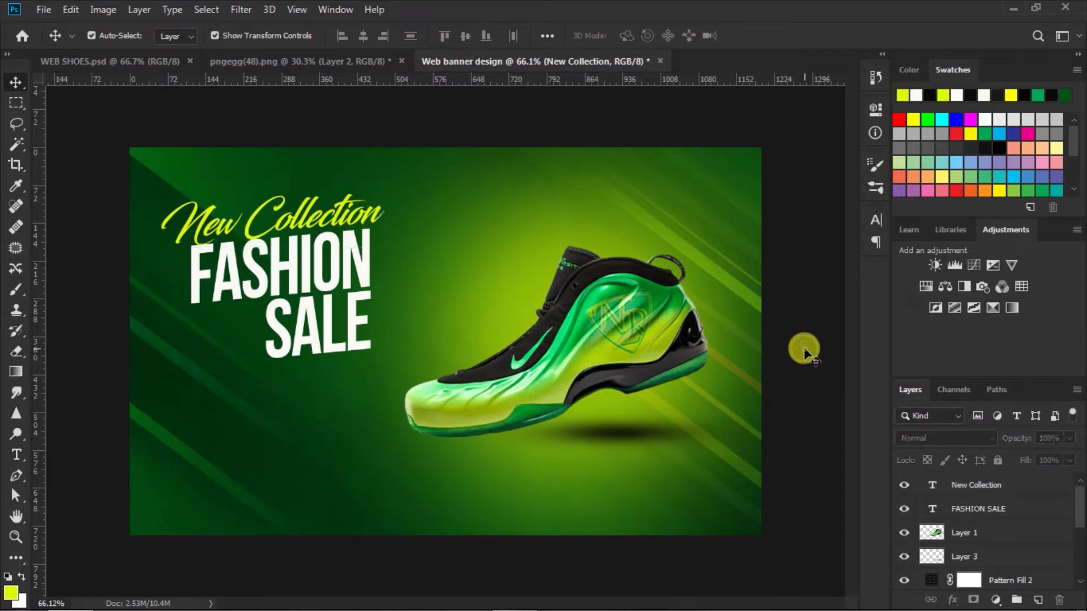
left_click(296, 62)
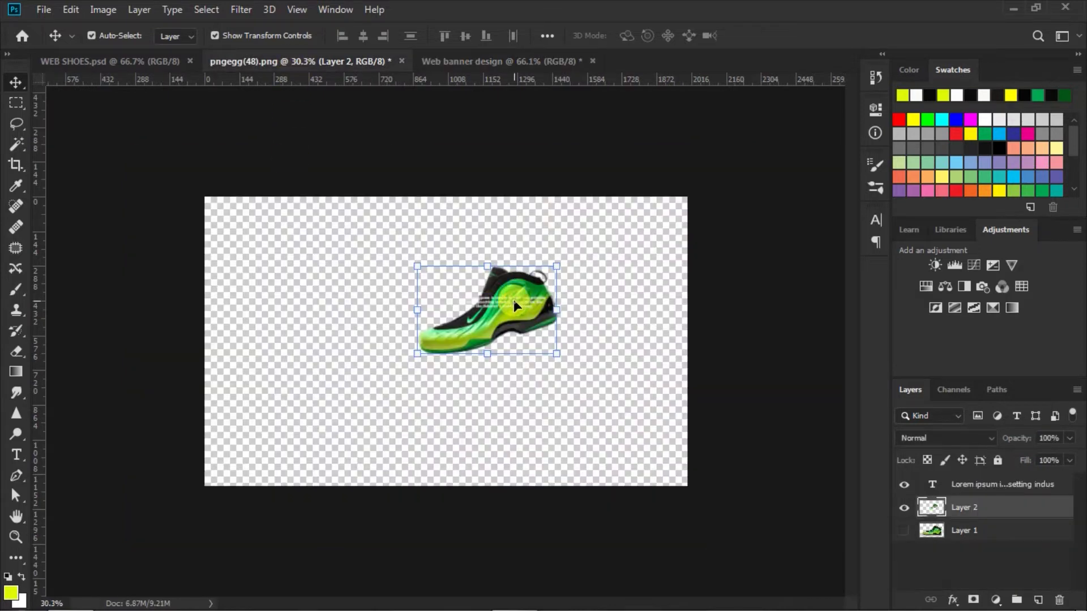
Drag the Lorem ipsum paragraph from pngegg(48).png into the banner, aligned under the headline.
left_click(528, 300)
left_click(568, 298)
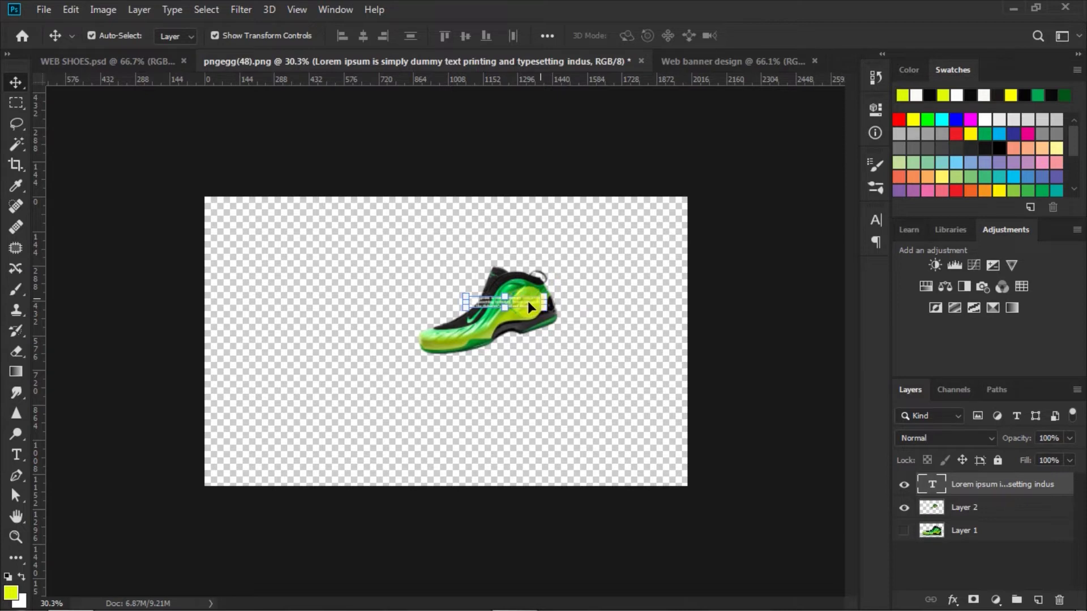
left_click_drag(525, 301, 461, 154)
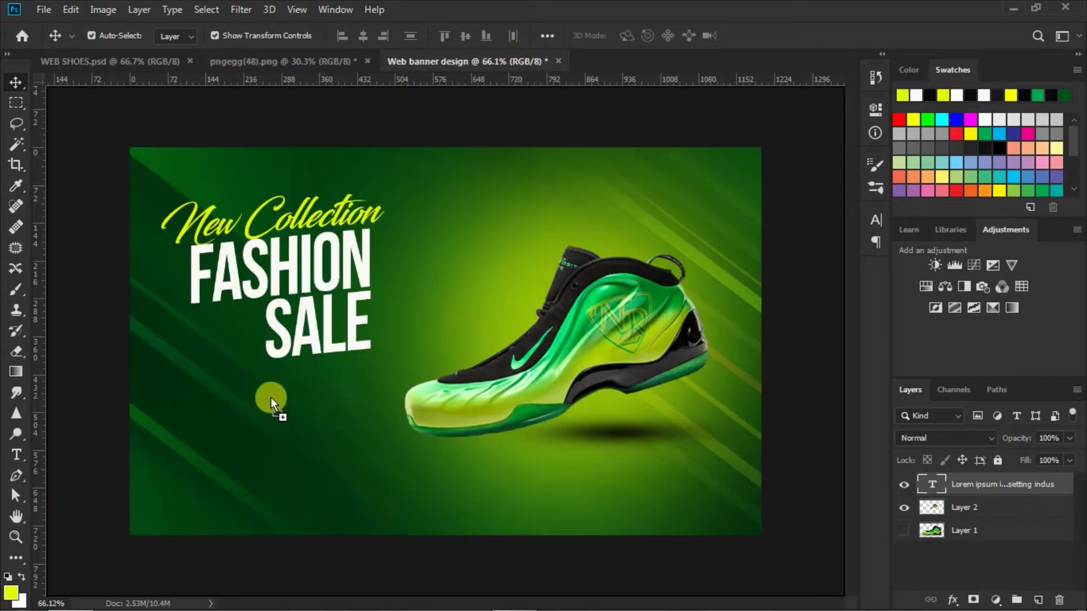
left_click_drag(461, 154, 271, 398)
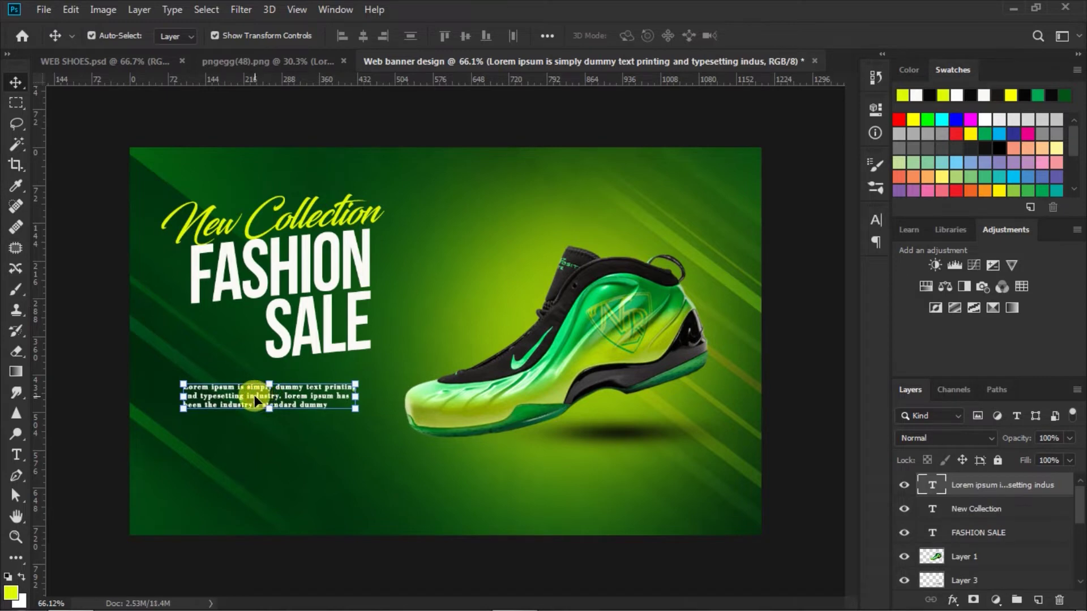
left_click_drag(256, 400, 264, 401)
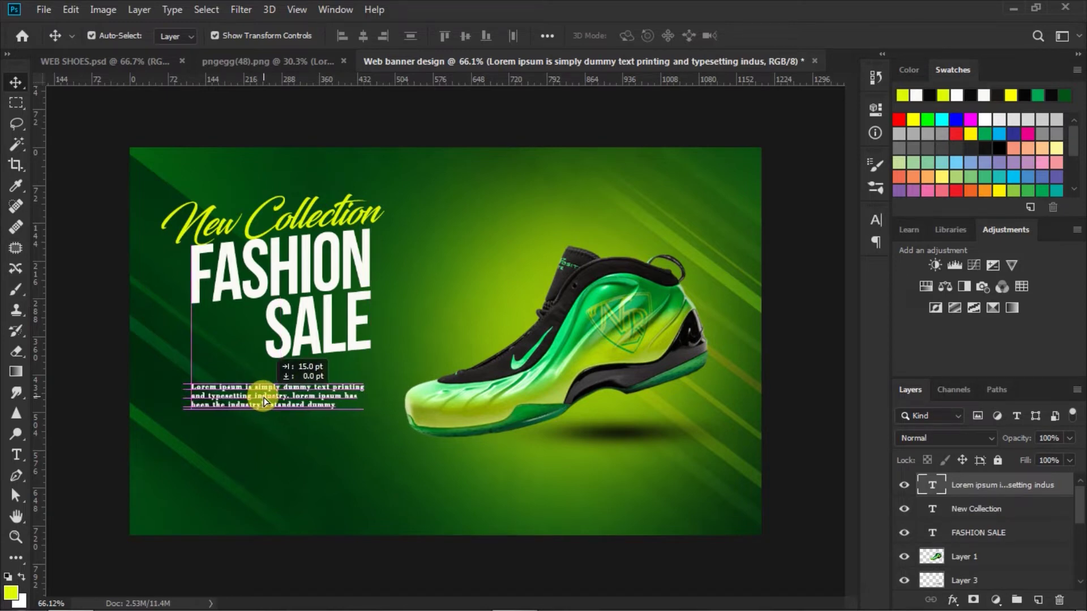
left_click_drag(264, 400, 266, 400)
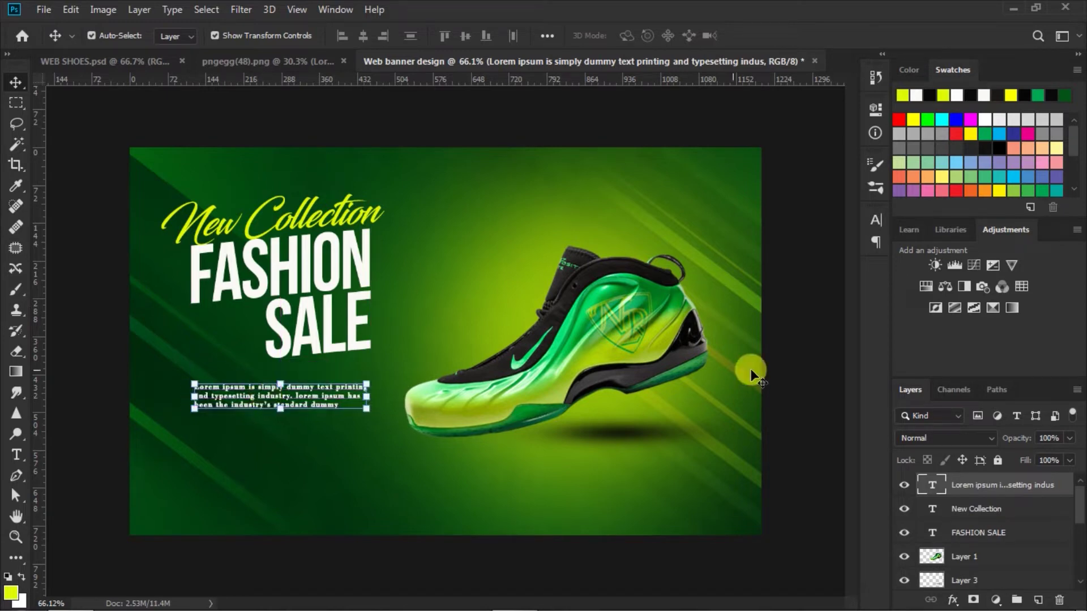
left_click(779, 362)
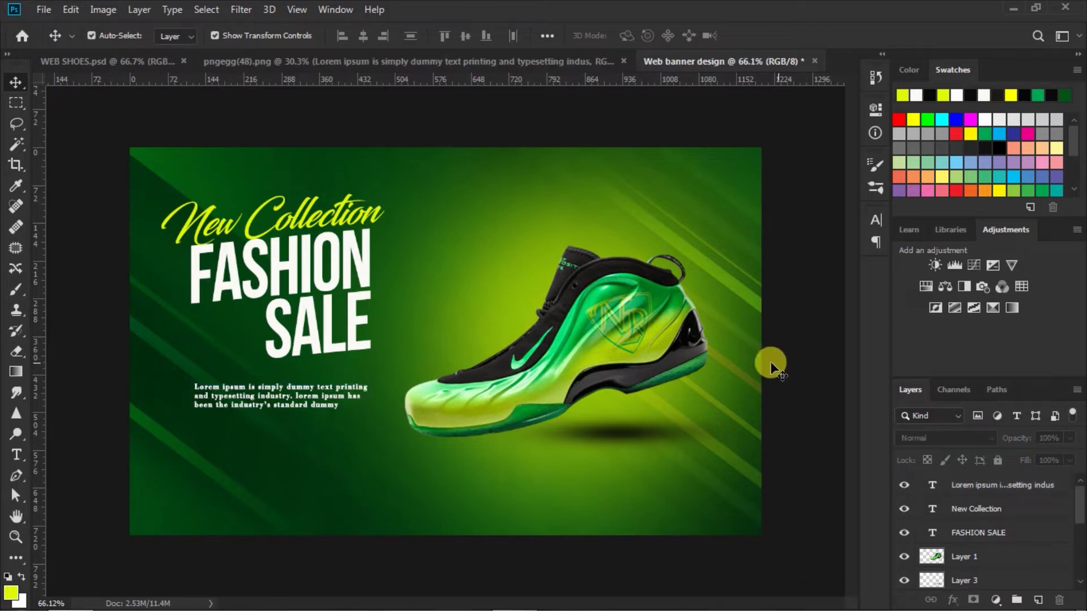
left_click(19, 556)
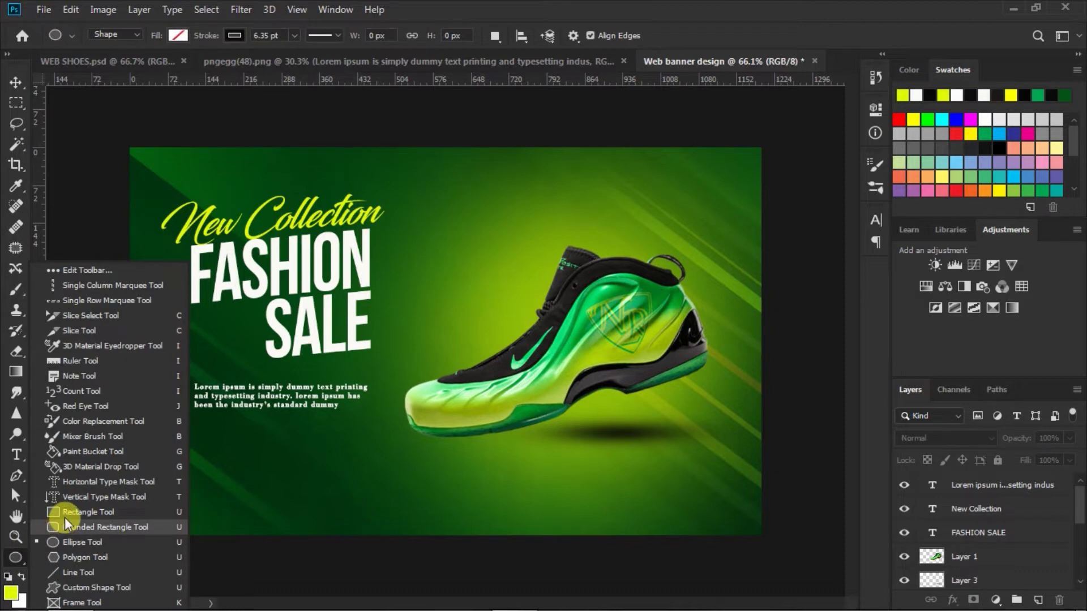
Set the Rectangle Tool to no stroke and a yellow fill.
left_click(68, 515)
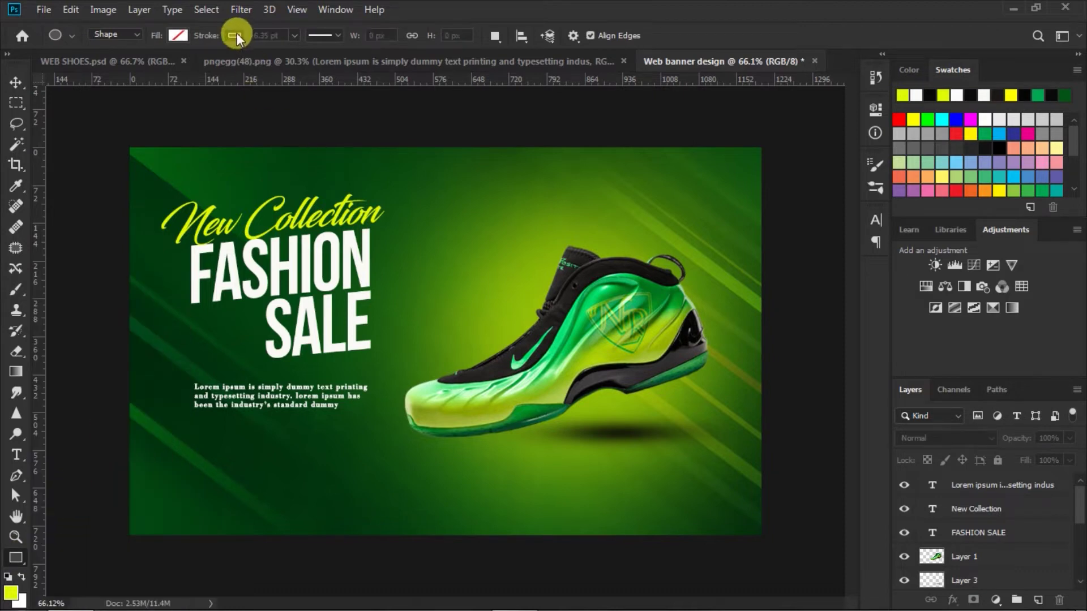
left_click(178, 35)
left_click(167, 65)
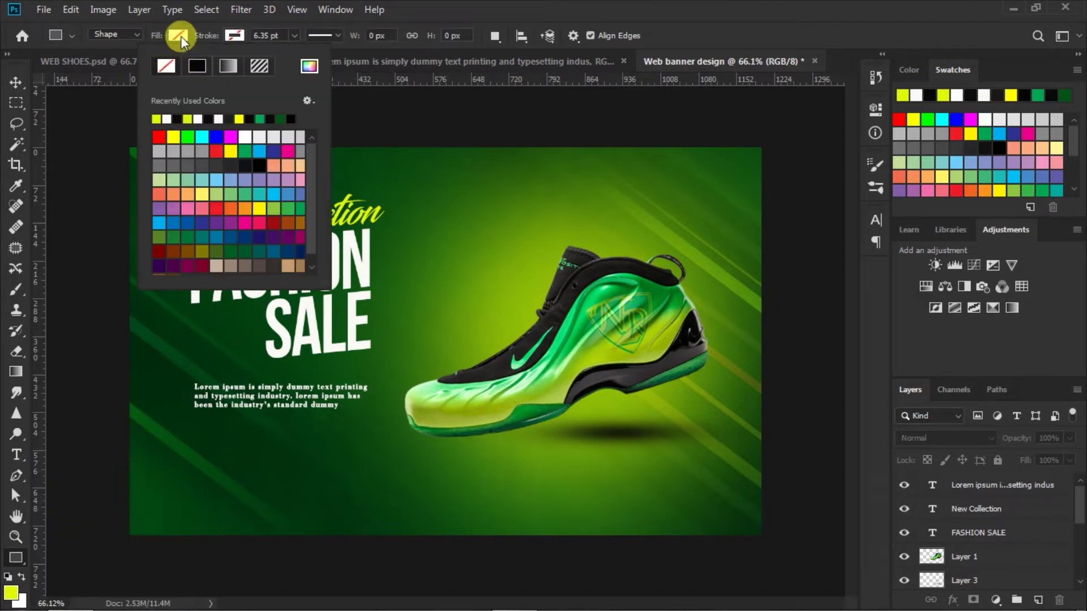
left_click(181, 35)
left_click(100, 119)
left_click(180, 33)
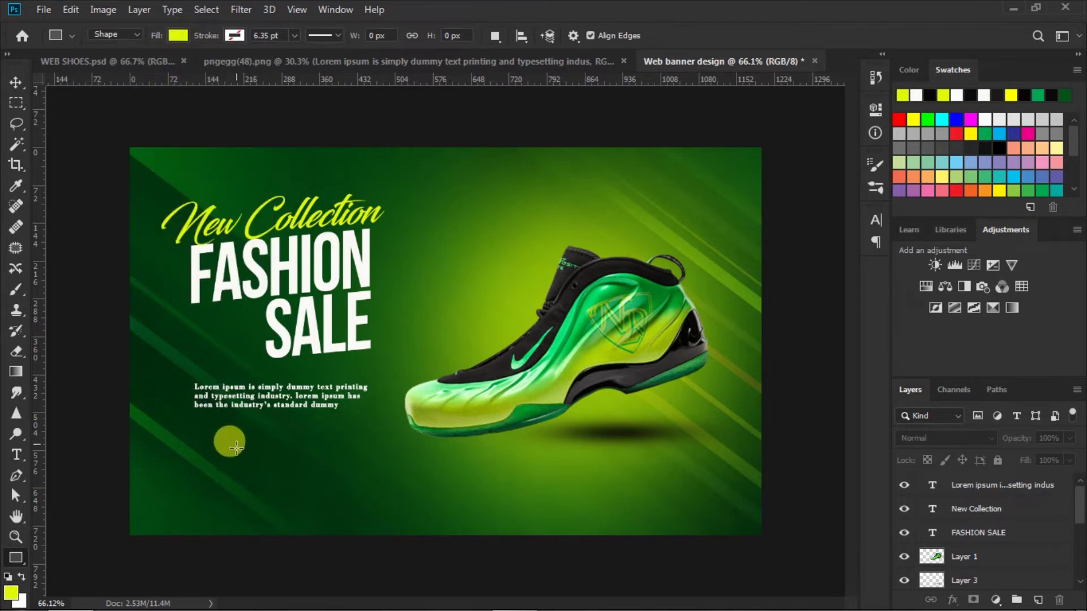
Draw a 178×50 px rectangle with 25 px corner radii below the paragraph.
left_click_drag(232, 455, 323, 480)
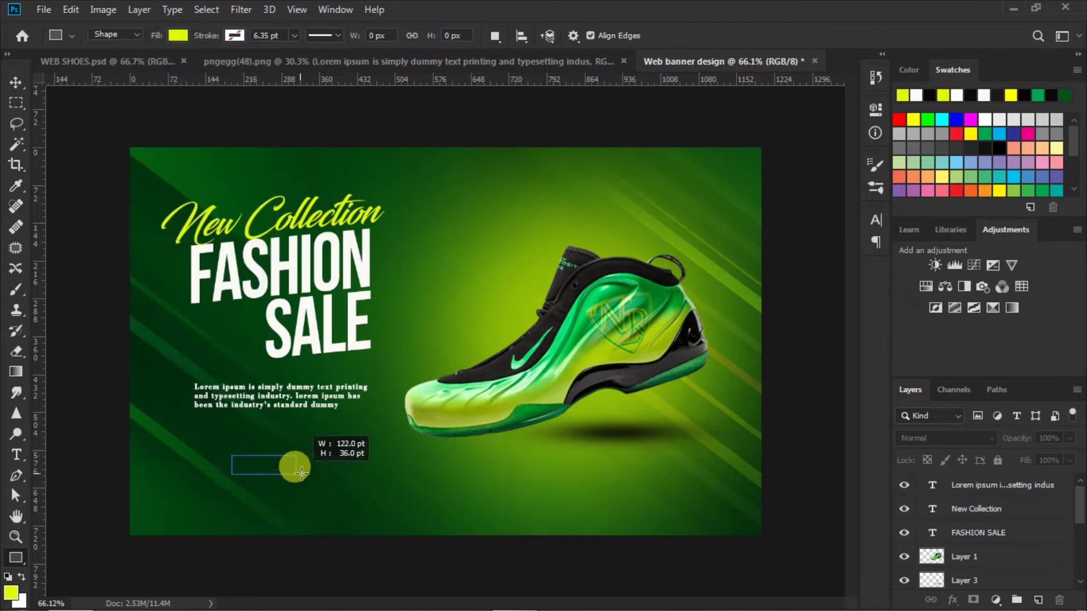
left_click_drag(323, 480, 324, 480)
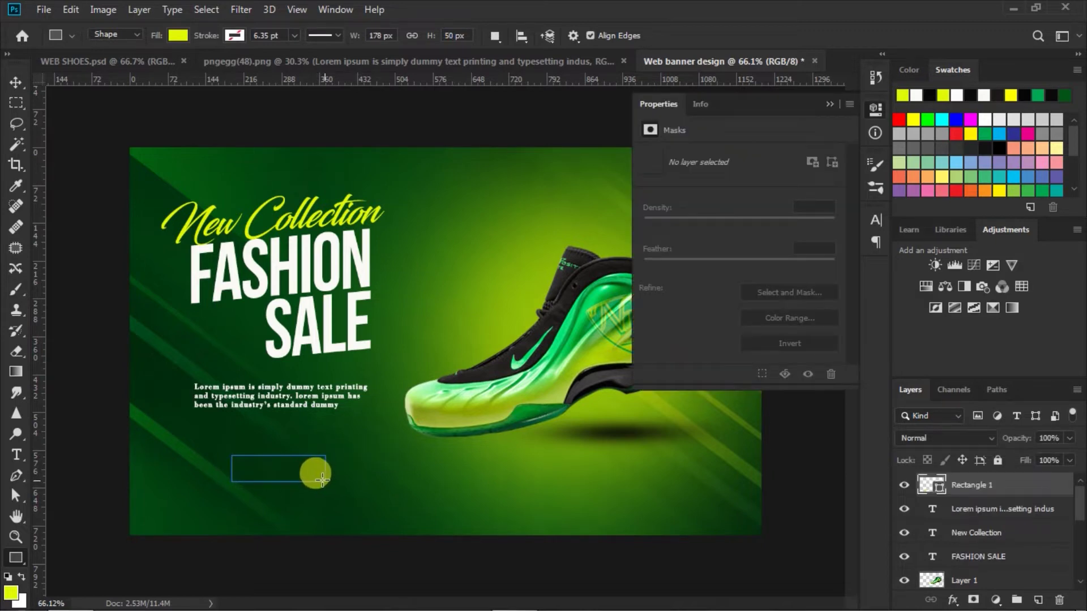
left_click_drag(323, 480, 325, 481)
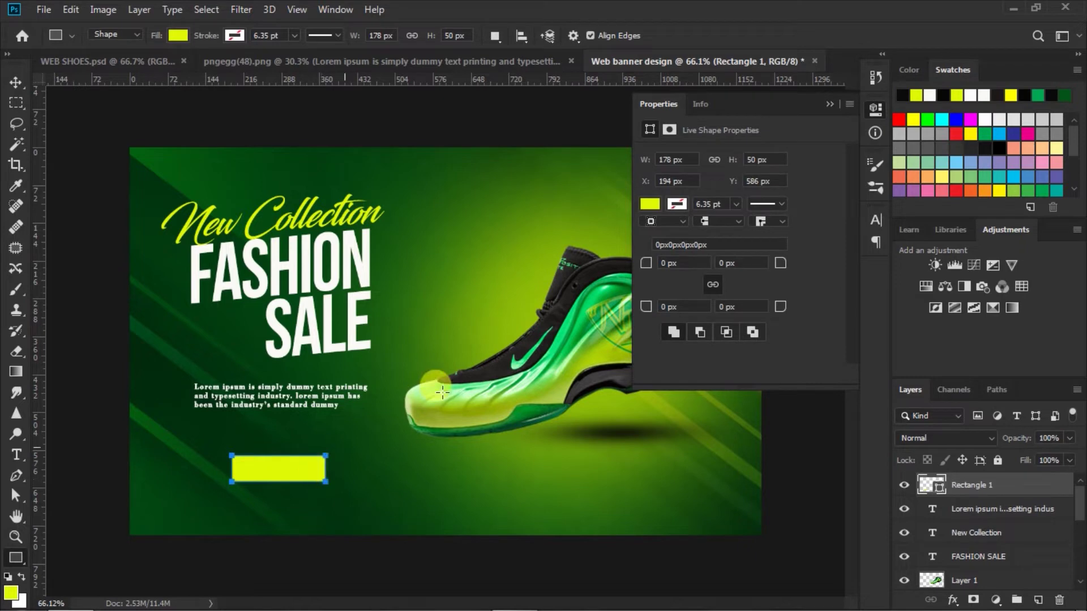
left_click_drag(645, 265, 711, 266)
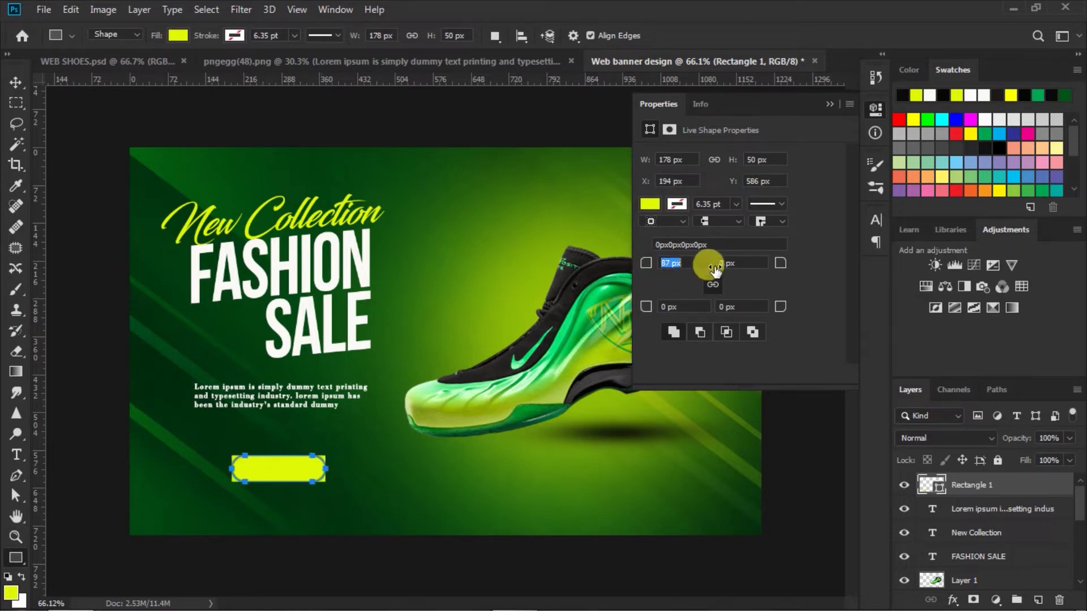
left_click(829, 105)
left_click(17, 82)
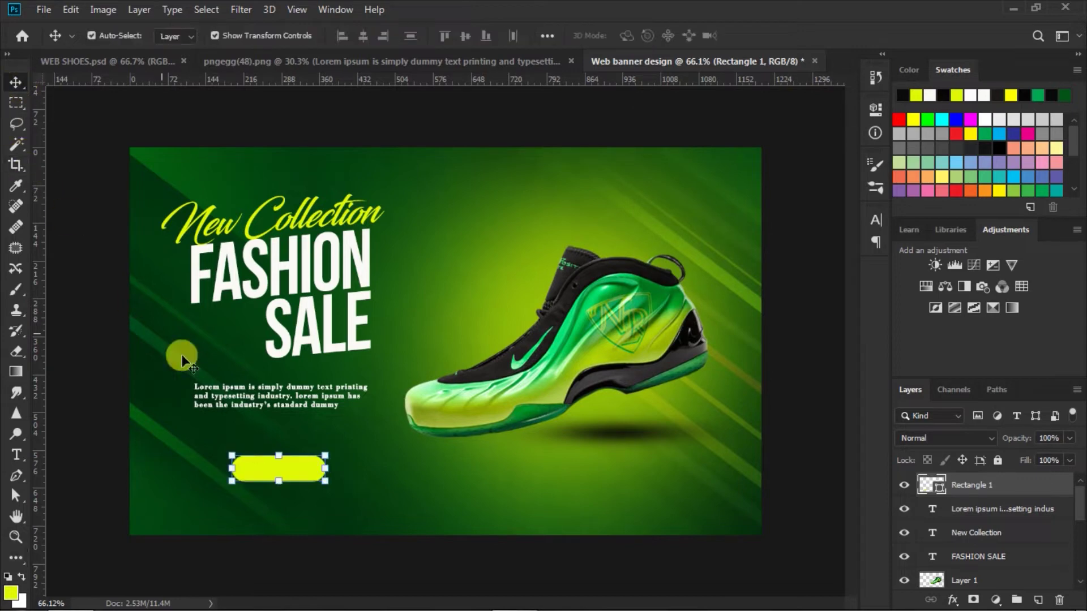
left_click_drag(295, 464, 291, 464)
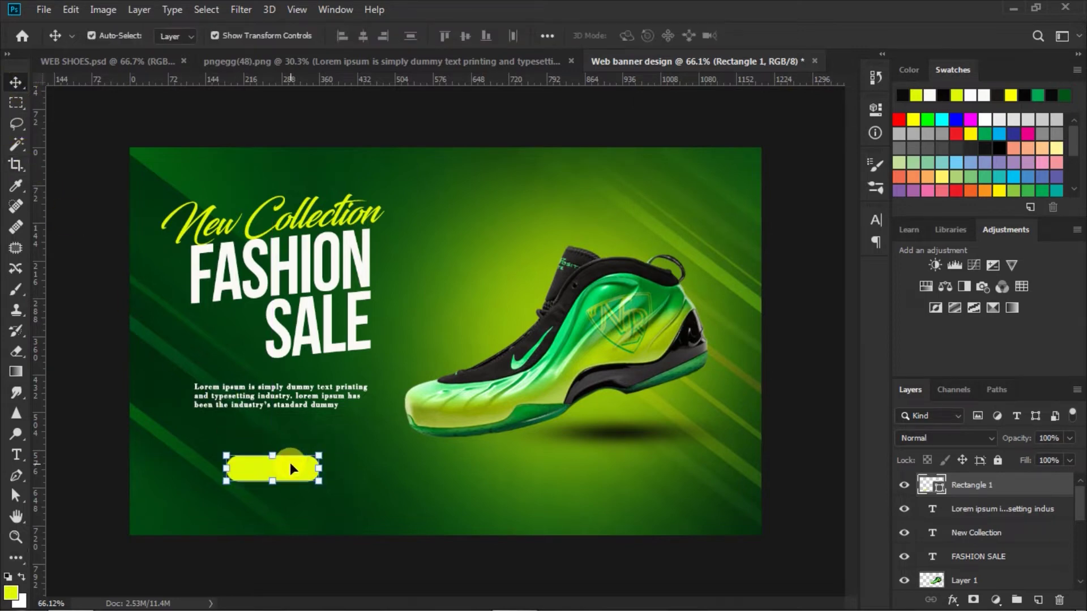
Set the Type tool to Arial Bold at 24 pt.
left_click(792, 396)
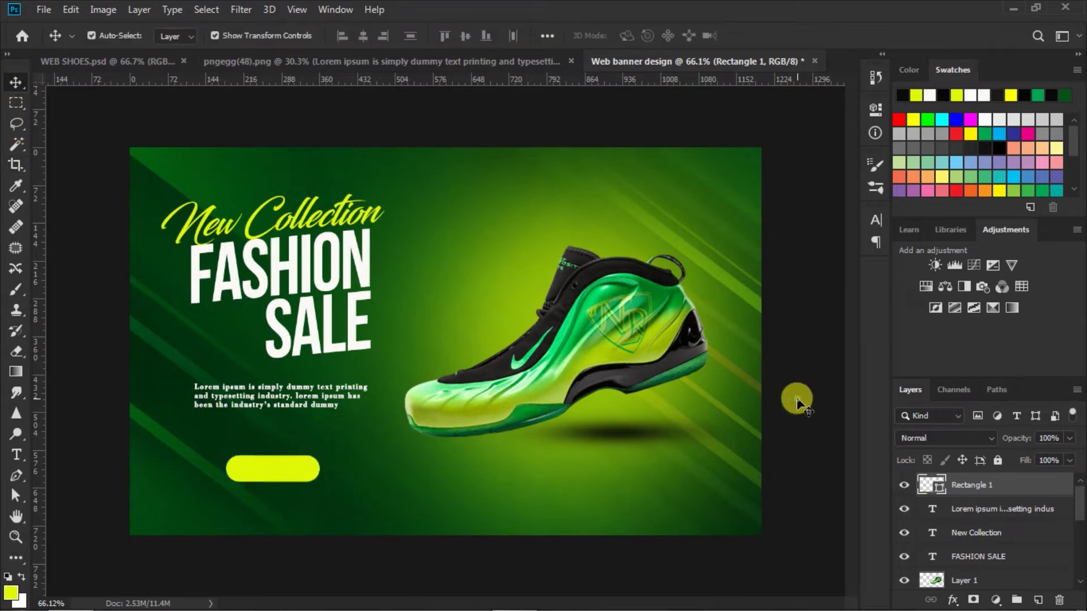
left_click(17, 456)
left_click(230, 35)
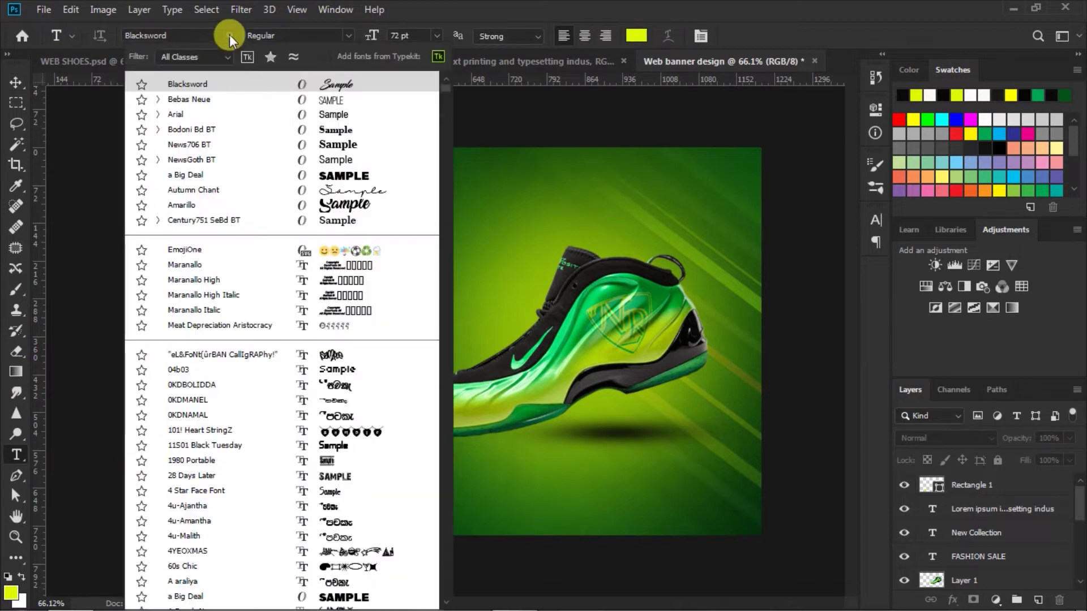
left_click(330, 113)
left_click(344, 36)
left_click(316, 90)
left_click(437, 35)
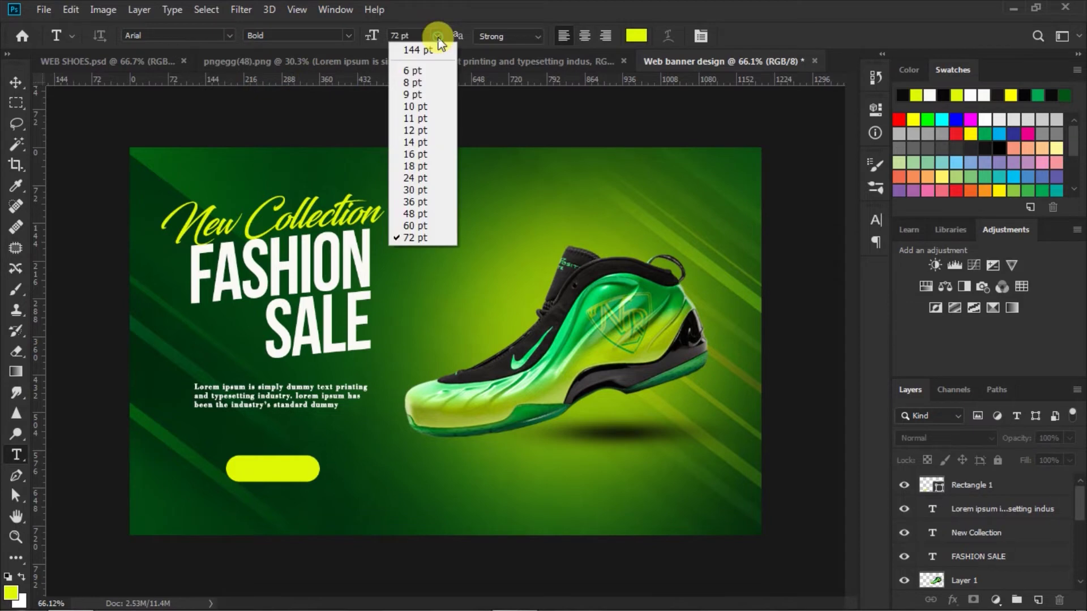
left_click(415, 177)
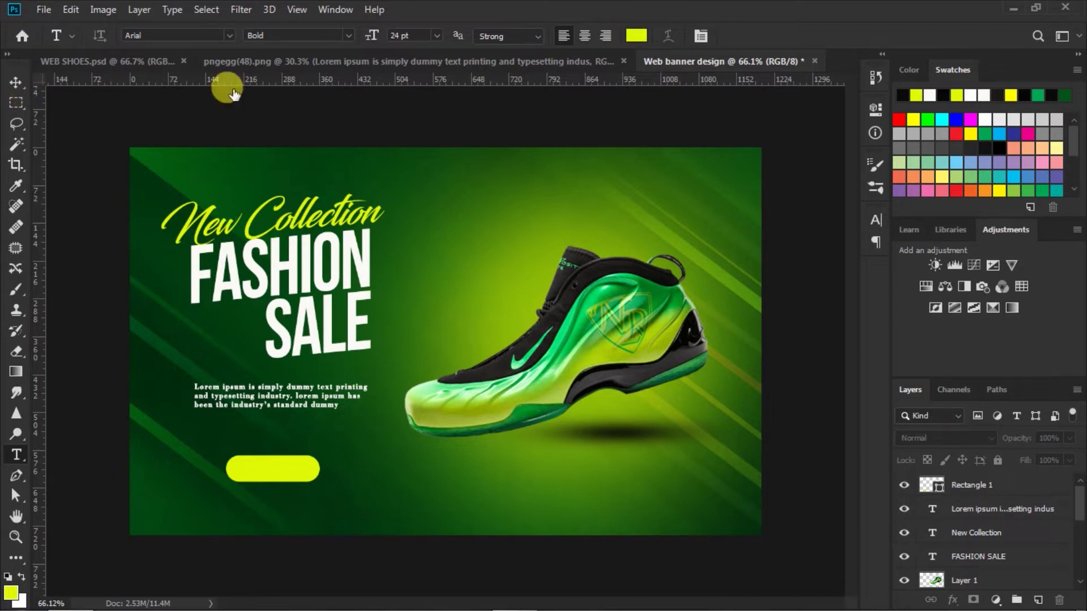
left_click(636, 39)
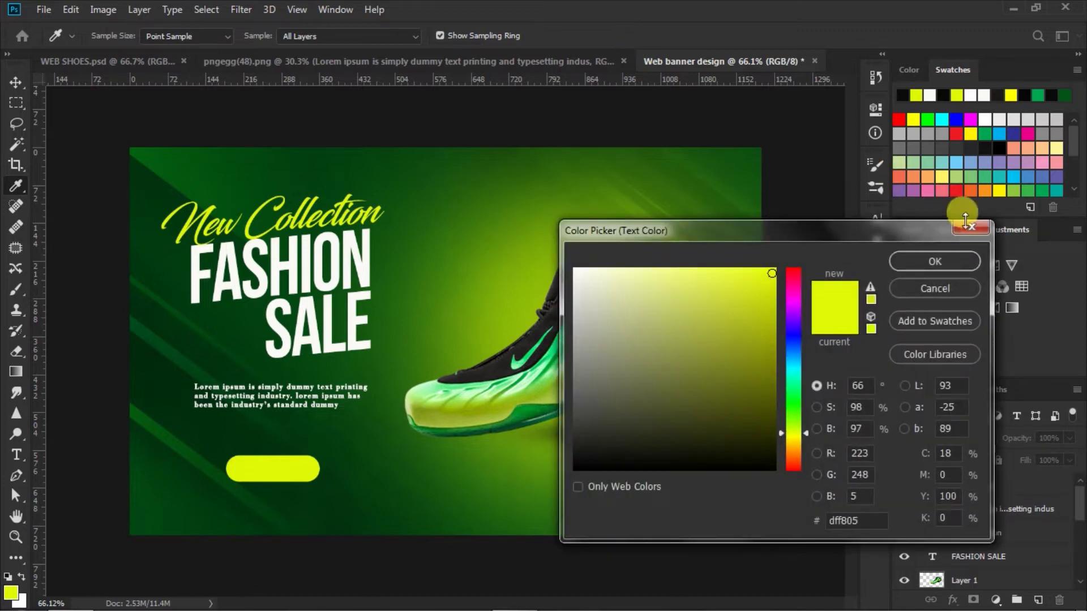
left_click(972, 227)
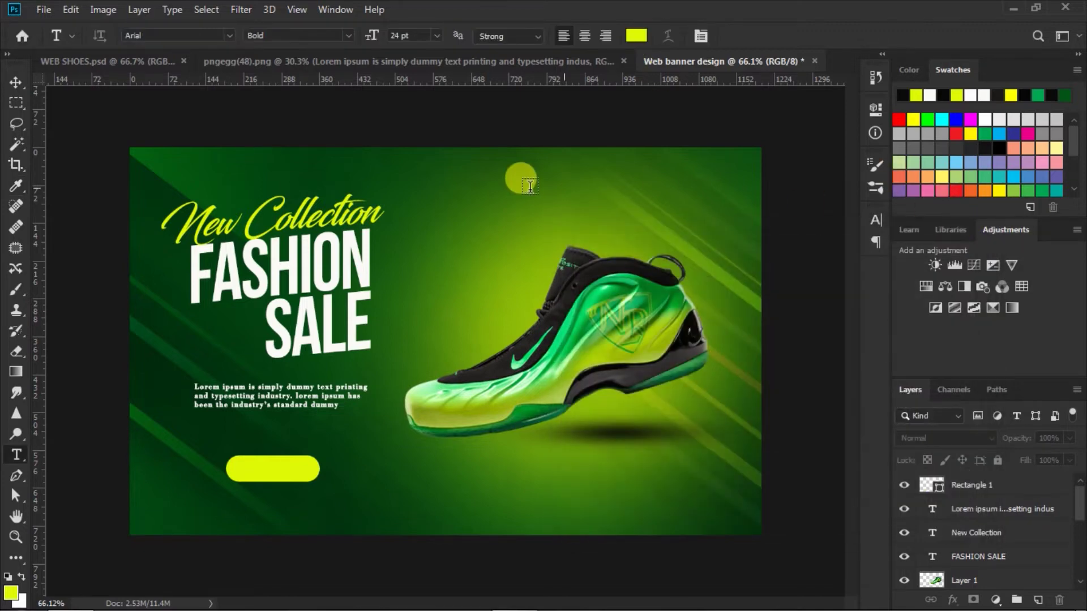
Reconfirm Arial Bold and set the text colour to near-black.
left_click(14, 84)
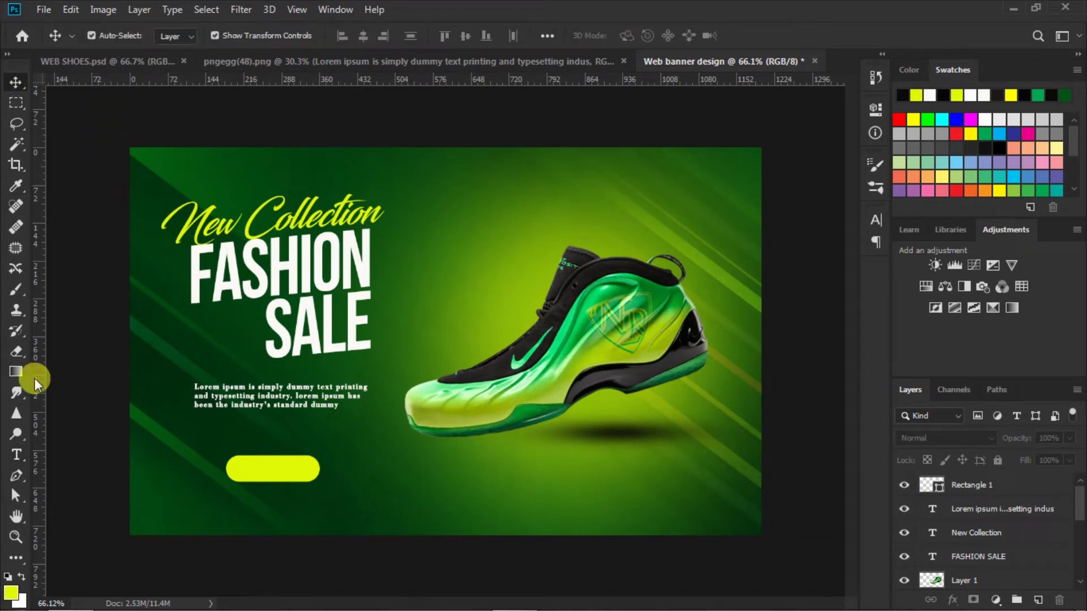
left_click(20, 454)
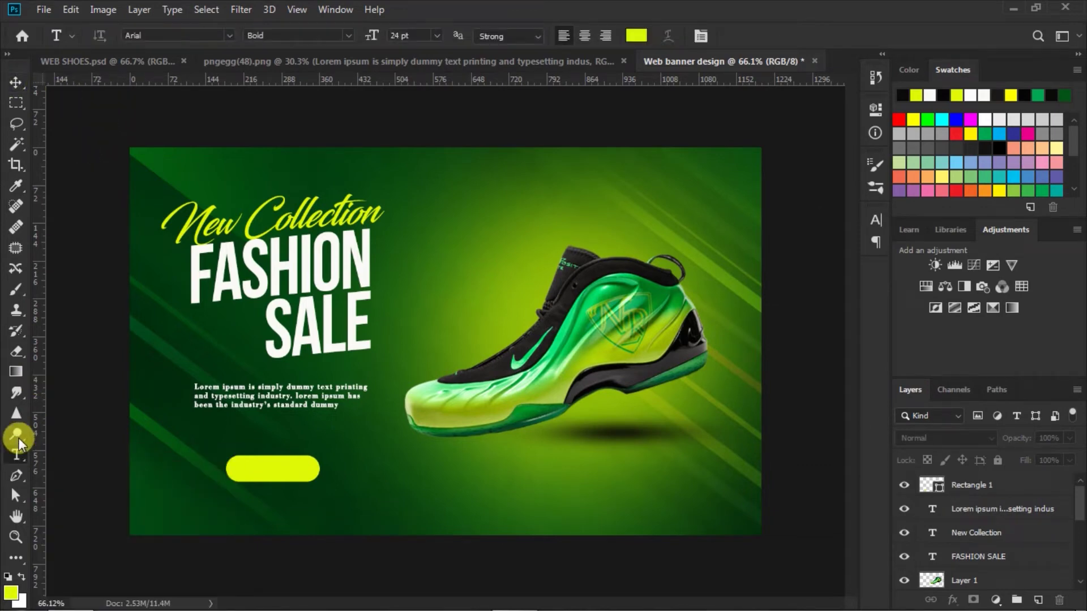
left_click(228, 35)
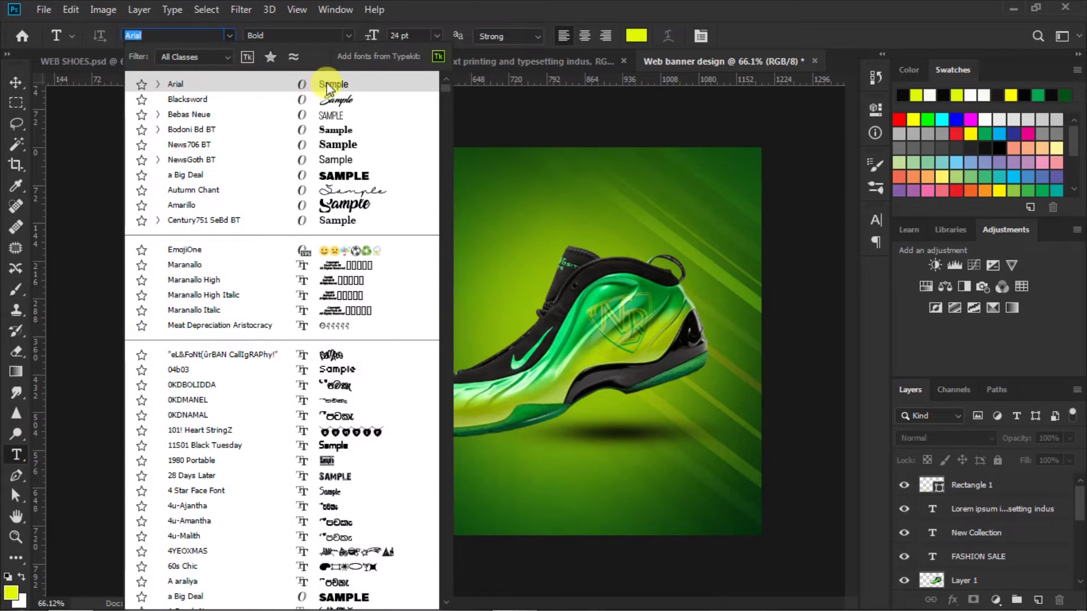
left_click(329, 85)
left_click(348, 35)
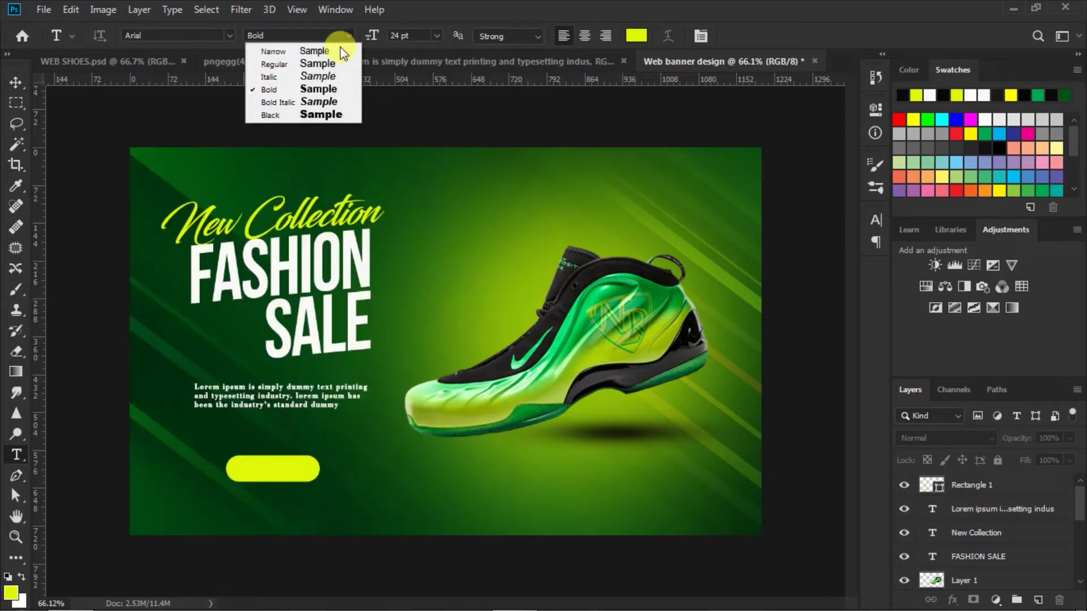
left_click(321, 86)
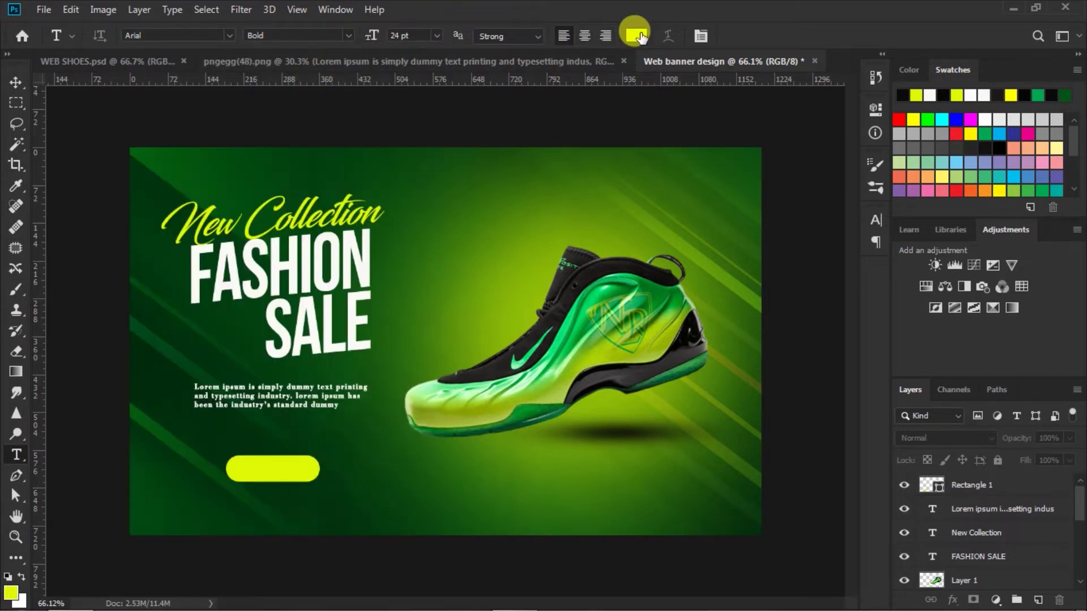
left_click(636, 35)
left_click(580, 468)
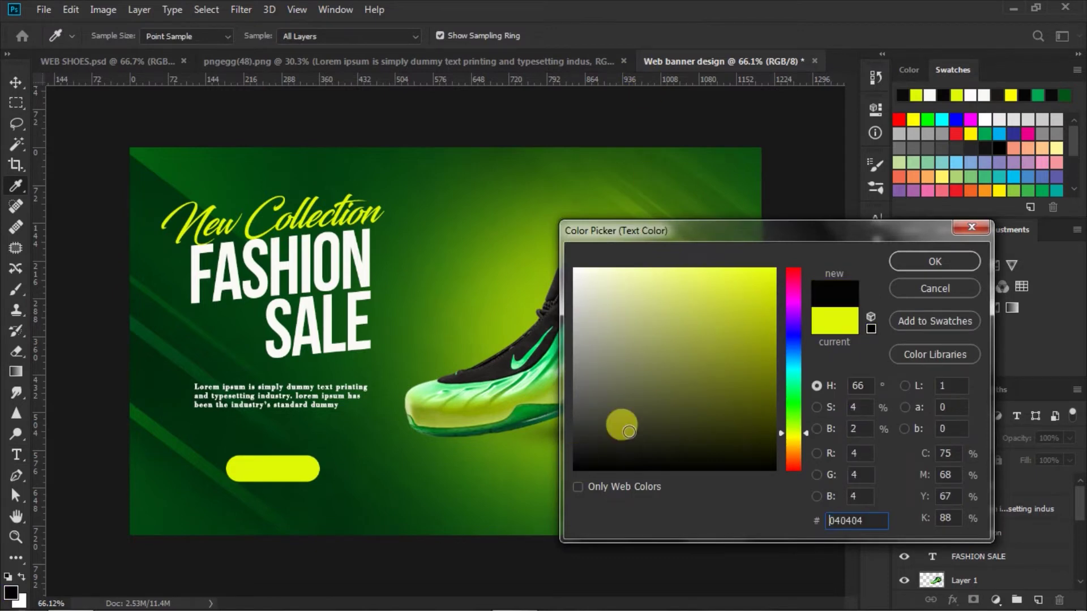
left_click(908, 260)
left_click(237, 479)
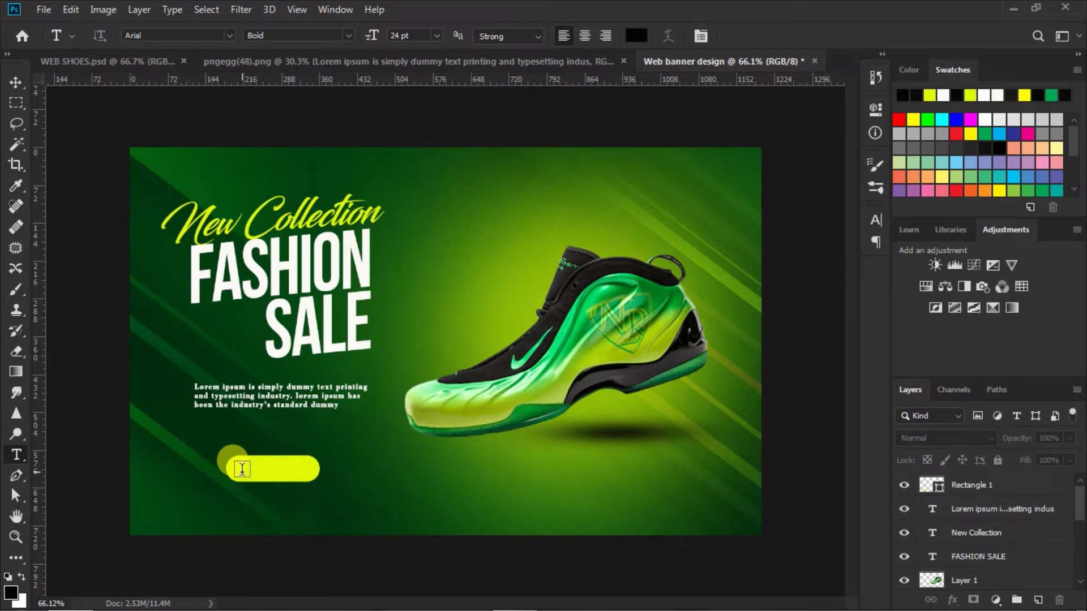
Type SHOP NOW on the button and centre it horizontally and vertically on Rectangle 1.
left_click(242, 470)
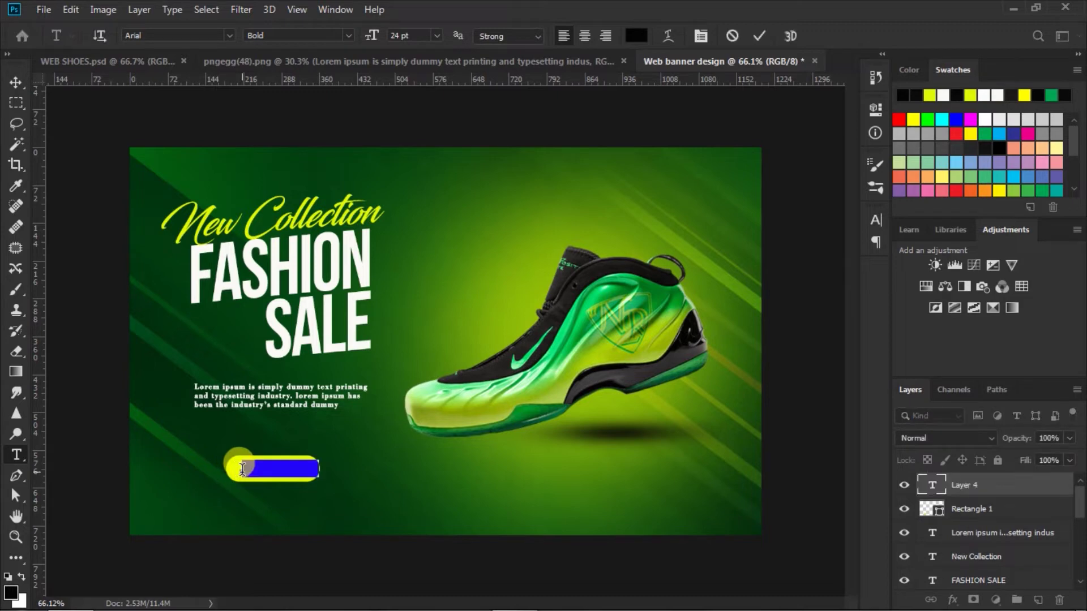
type("SHOP ")
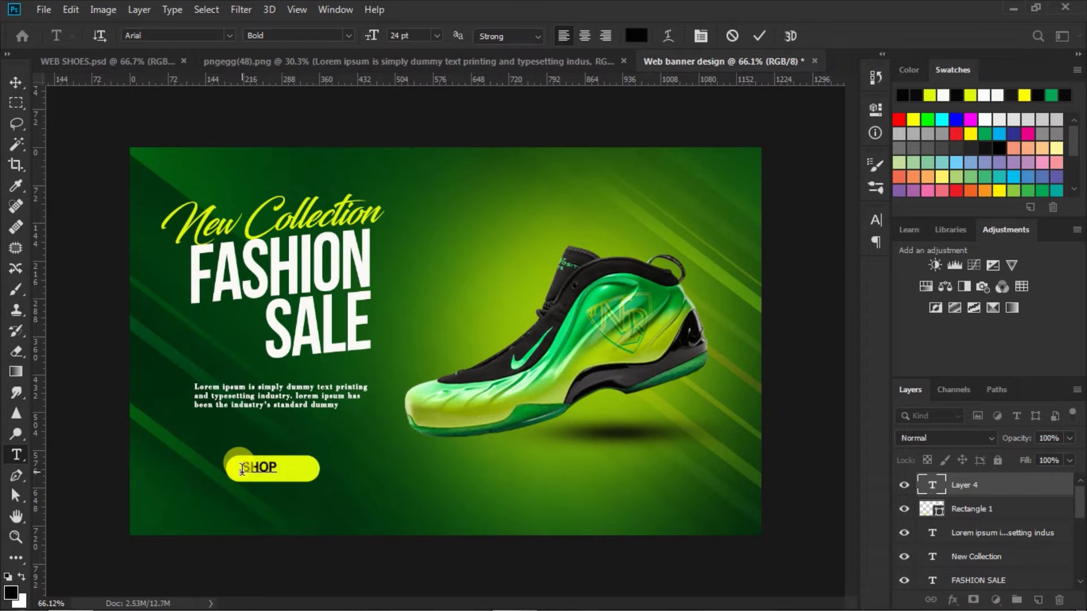
type("NOW")
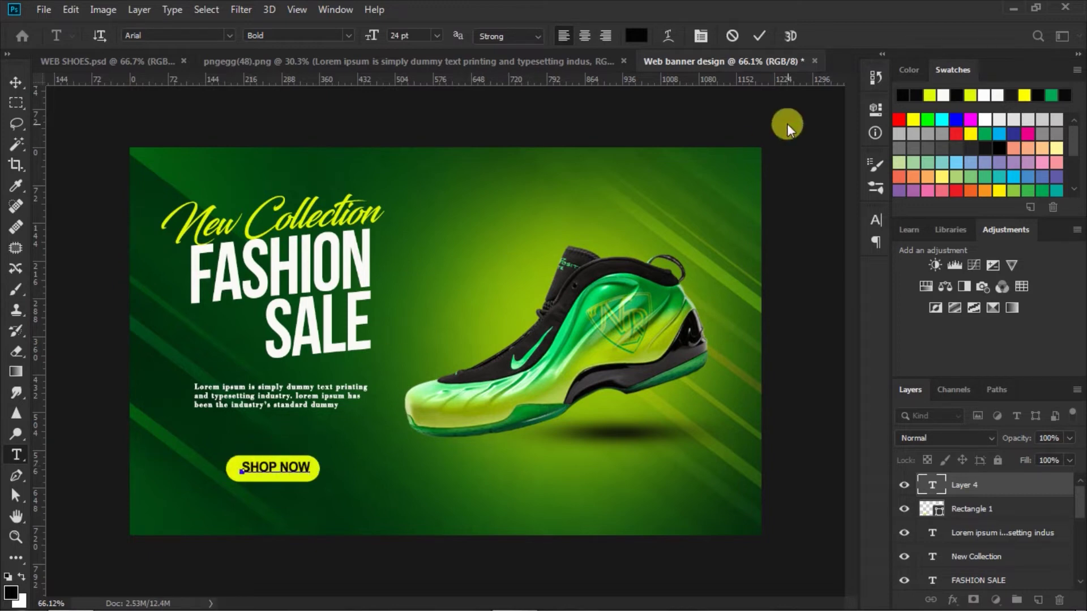
left_click(760, 37)
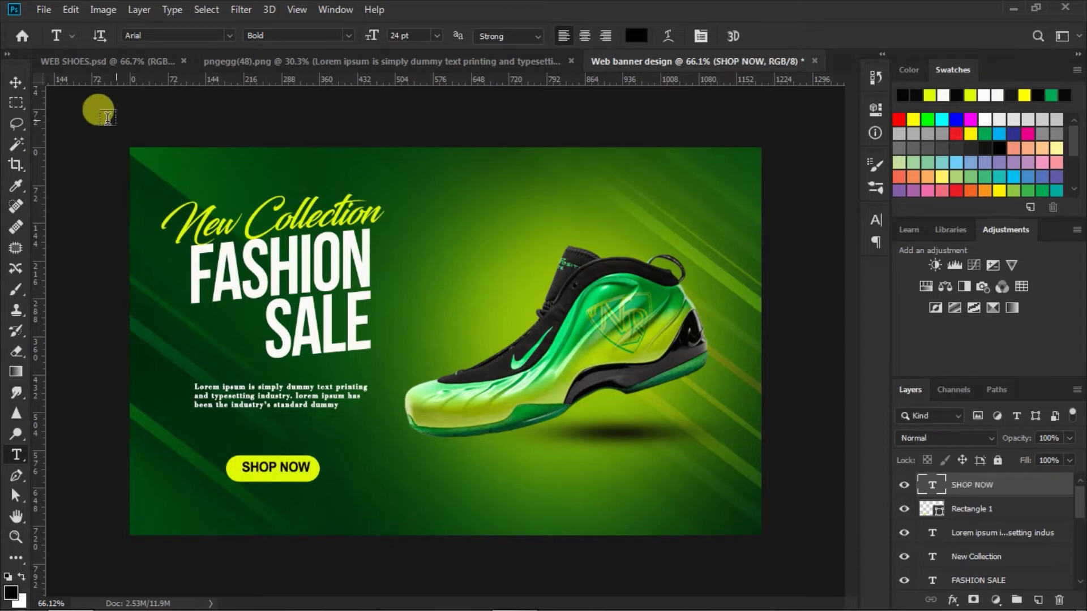
left_click(17, 84)
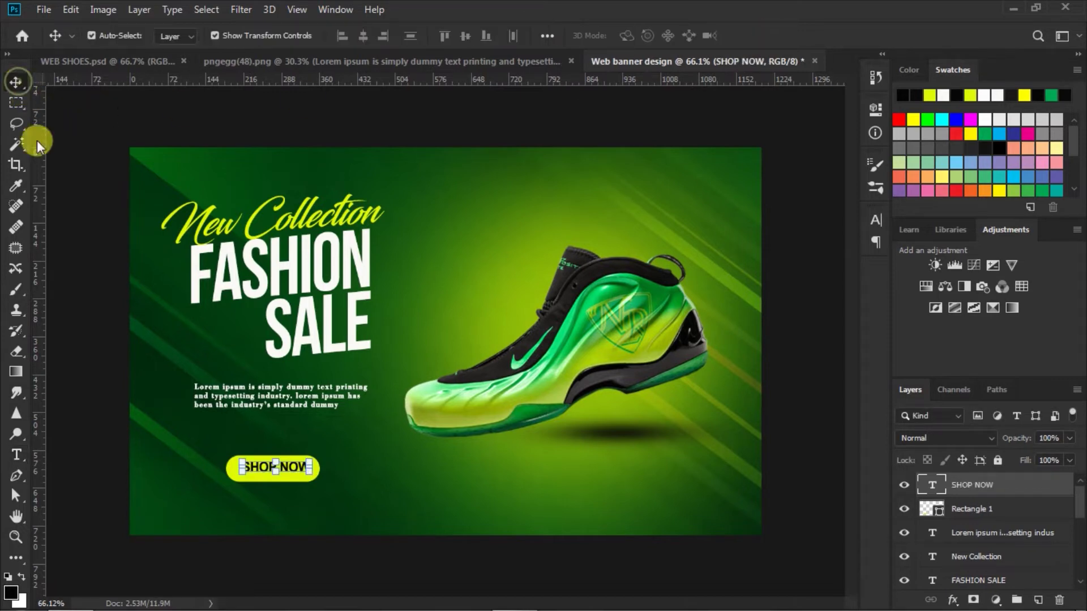
left_click(930, 512, "shift")
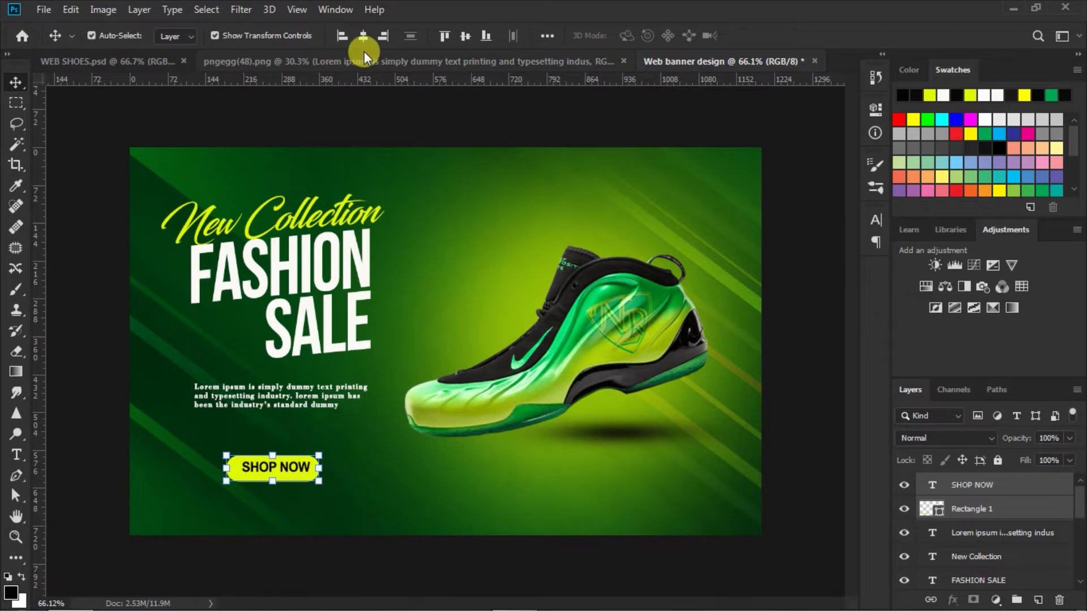
left_click(362, 37)
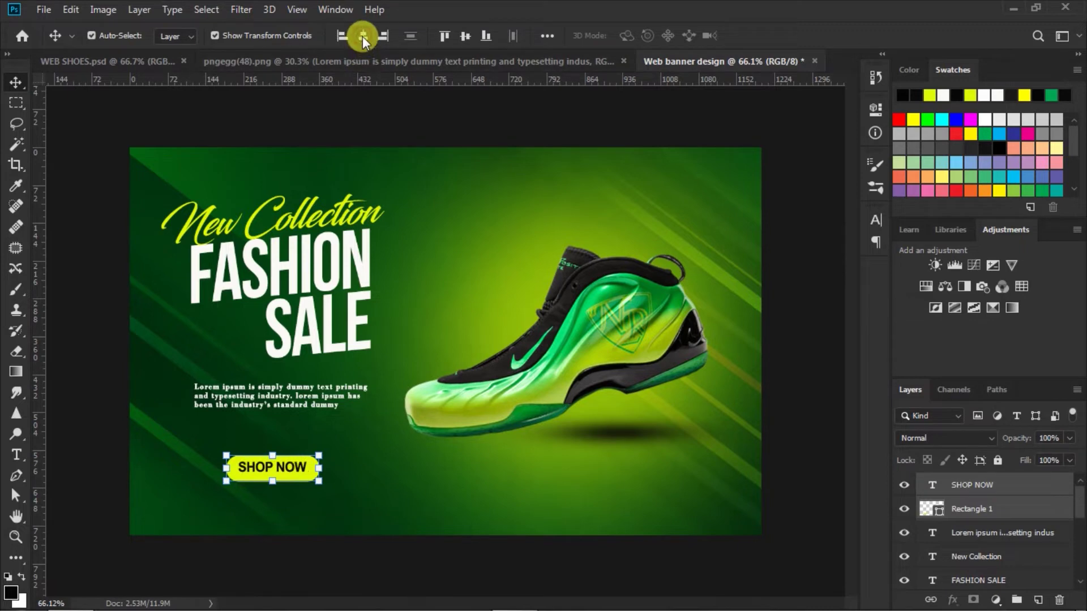
left_click(468, 37)
left_click(811, 392)
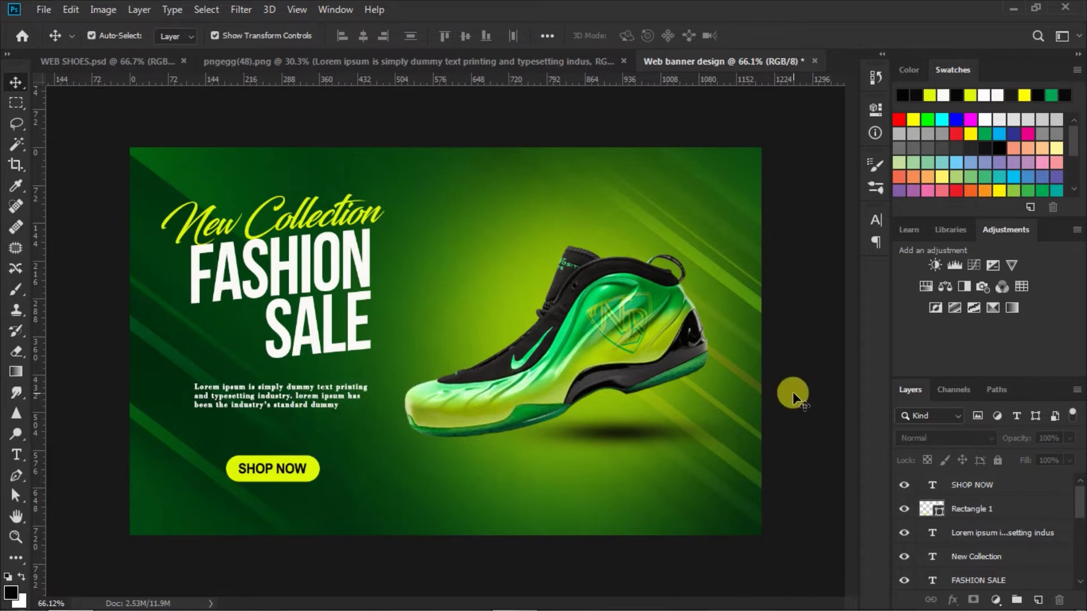
Draw a 260 px yellow circle with the Ellipse Tool and move it over the shoe's front.
key("u")
left_click(15, 558)
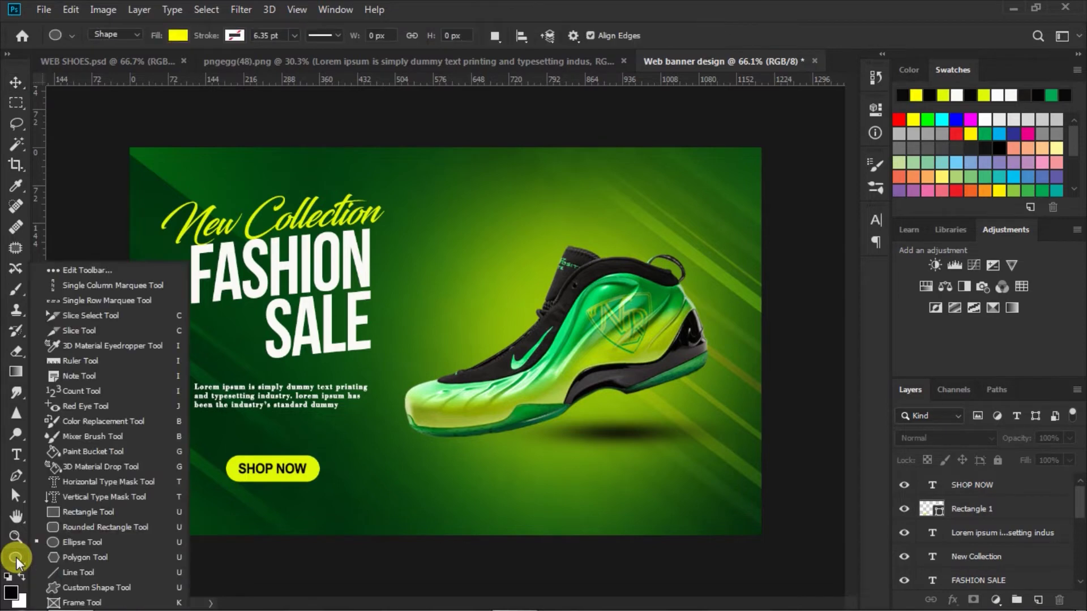
left_click(63, 541)
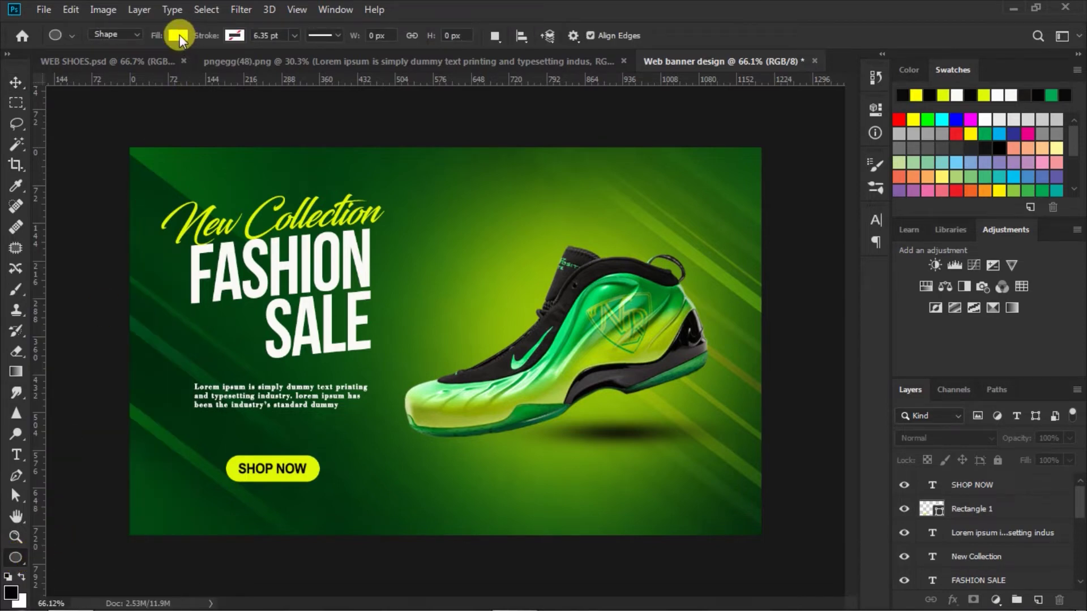
left_click_drag(454, 255, 598, 390)
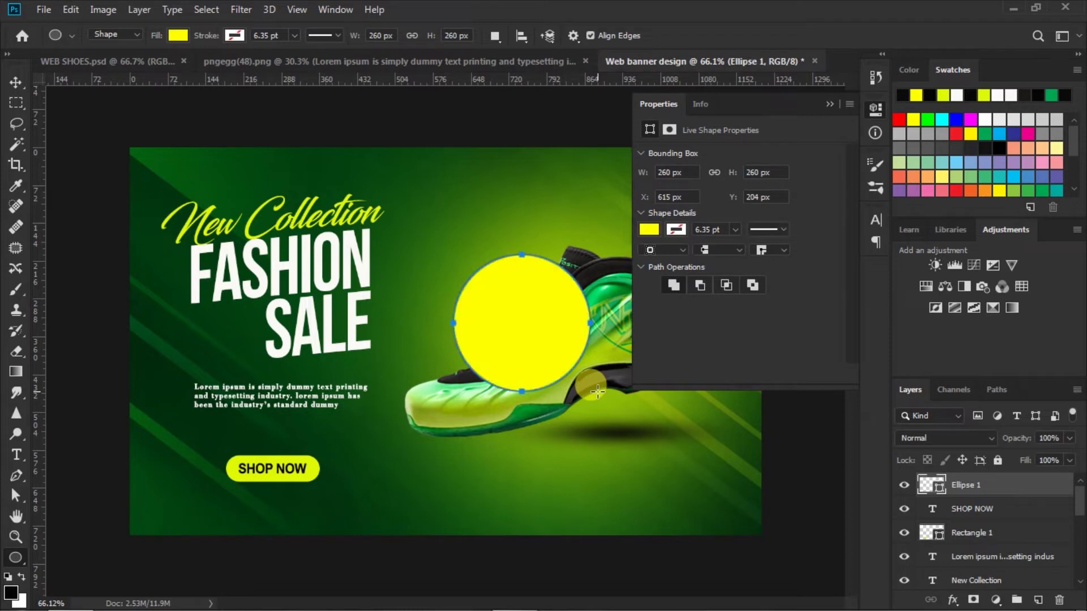
left_click(827, 102)
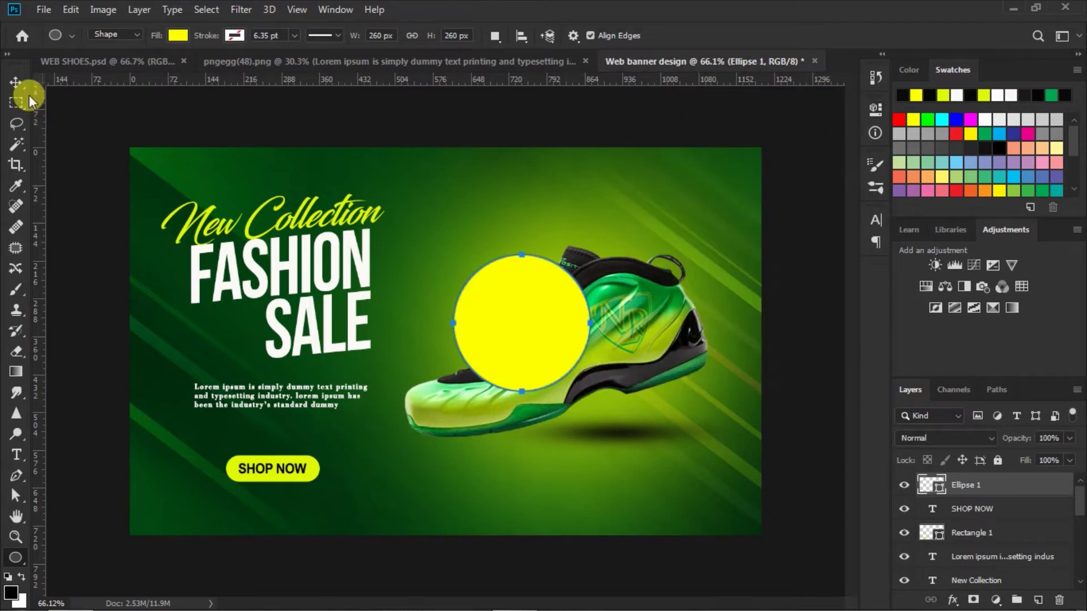
left_click(16, 82)
left_click_drag(498, 300, 526, 335)
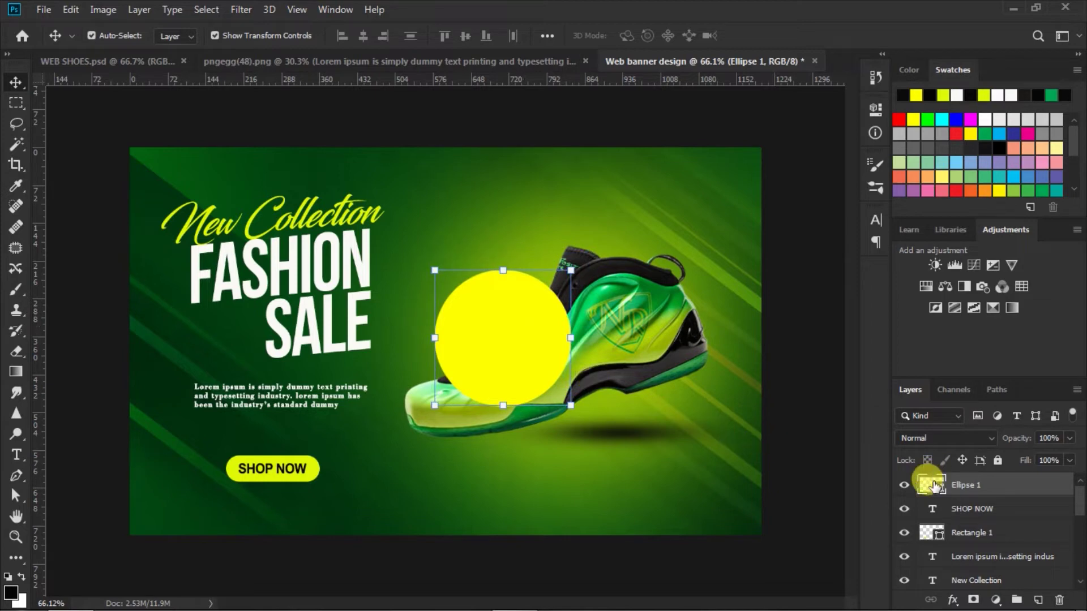
Mask Ellipse 1, paint a hard round black hole near its top, and move it left.
left_click(974, 600)
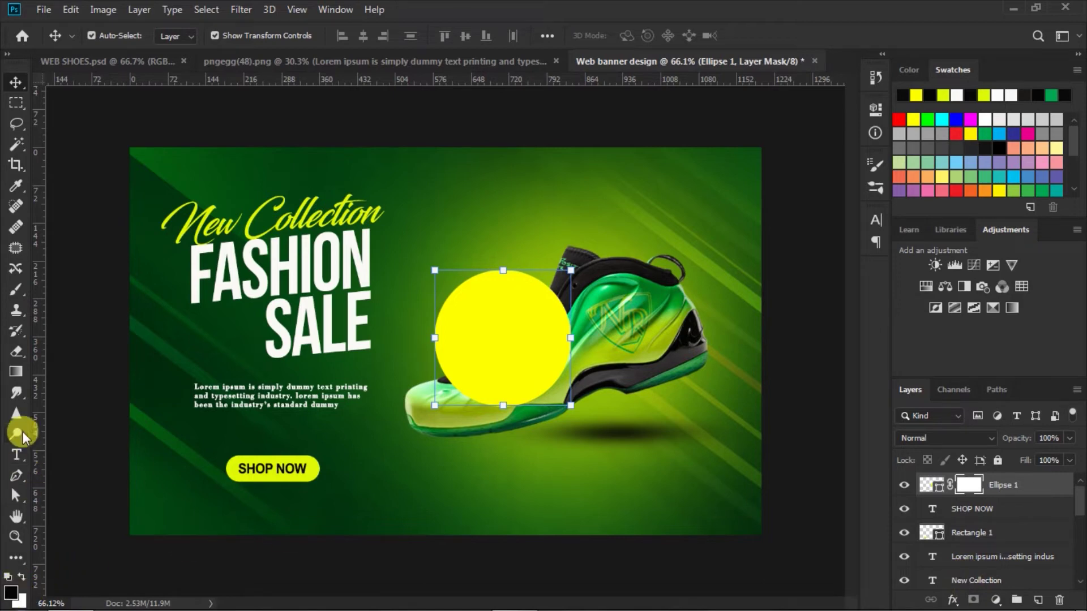
left_click(16, 291)
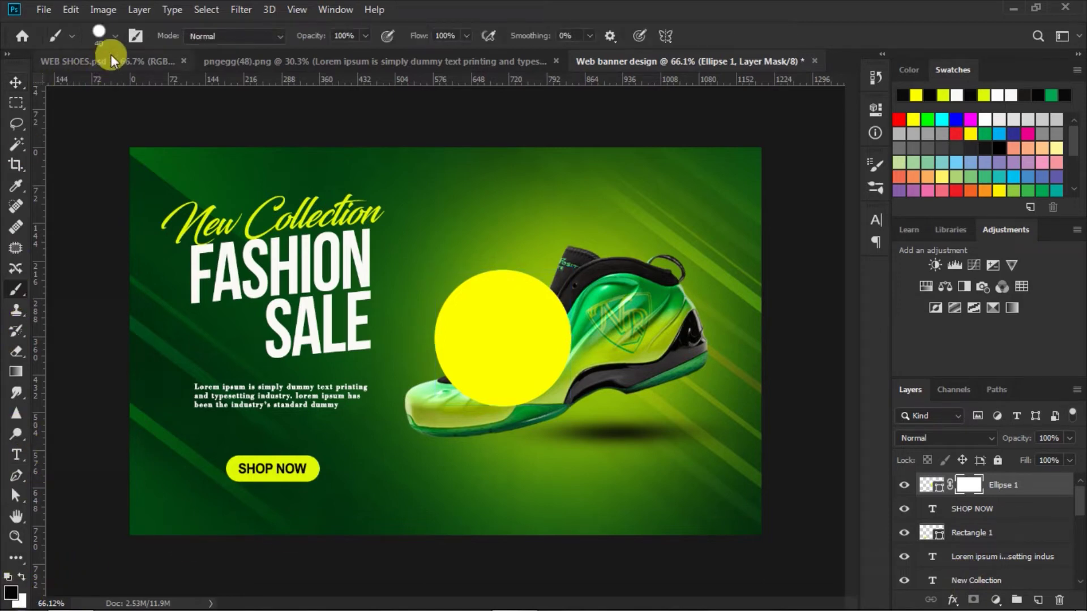
left_click(110, 35)
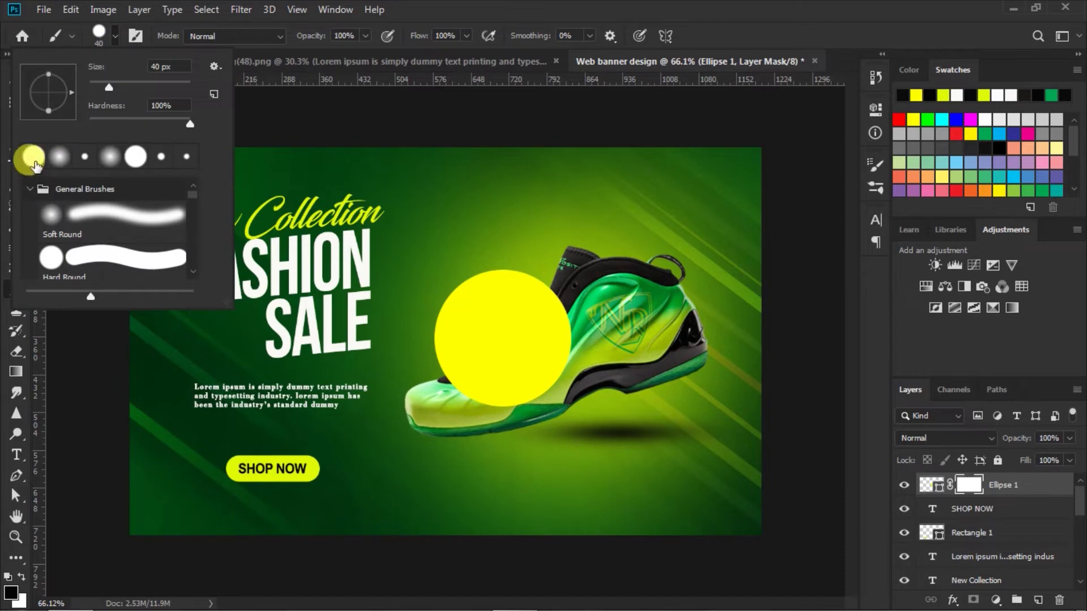
left_click(115, 36)
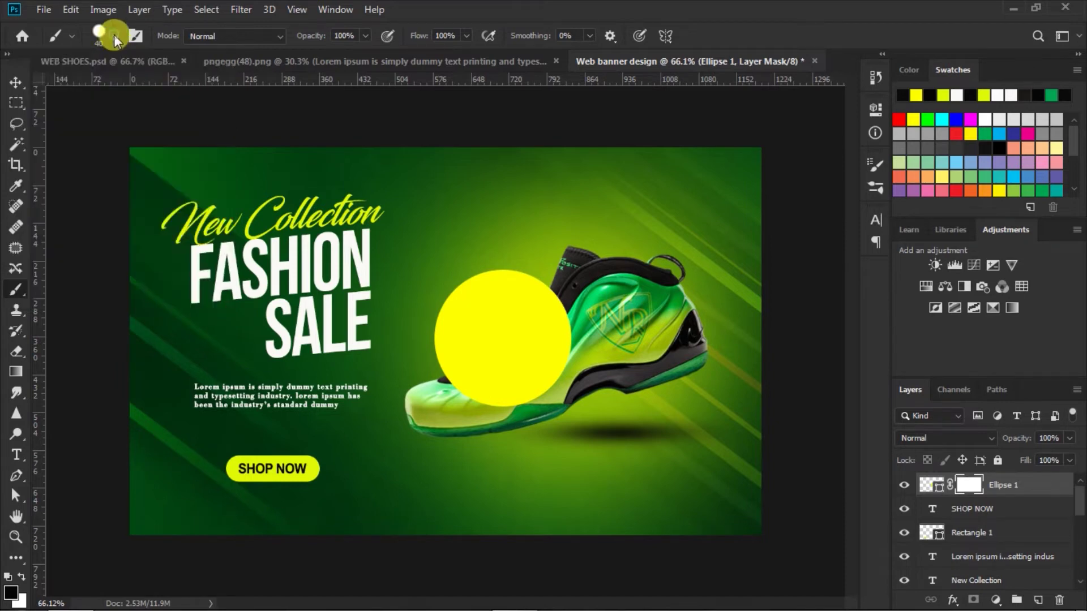
left_click(502, 287)
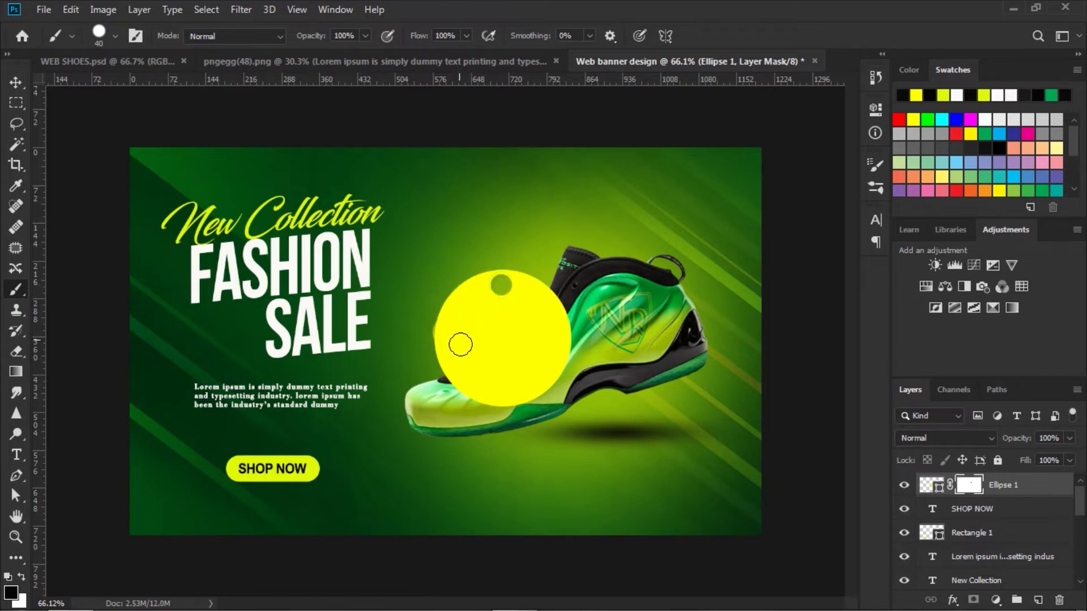
left_click(13, 84)
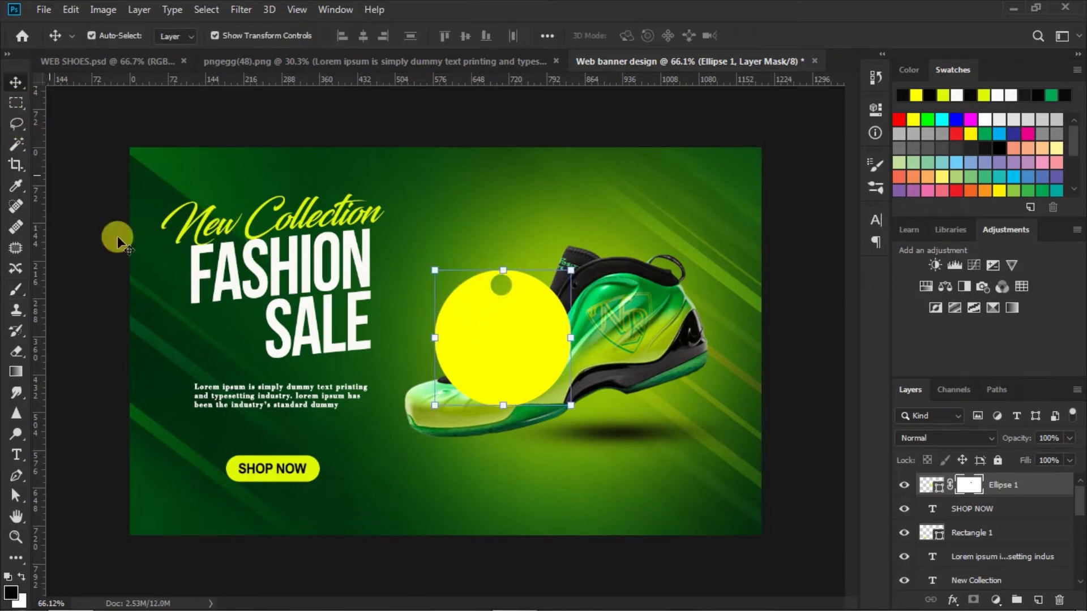
left_click_drag(519, 353, 451, 337)
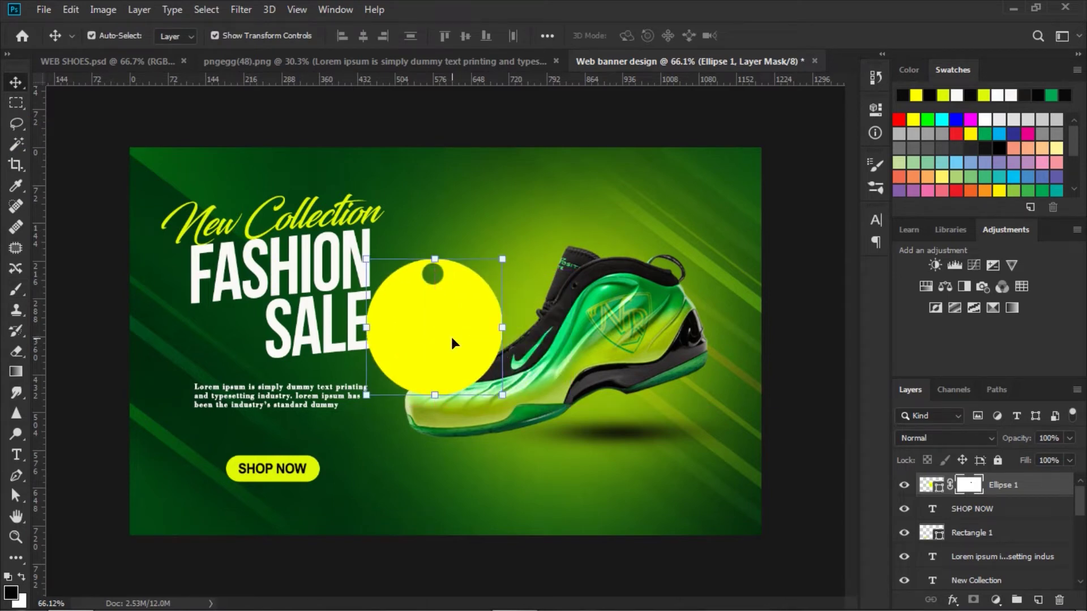
Add a Bevel & Emboss effect to the yellow circle with shadow opacity 20.
left_click(951, 601)
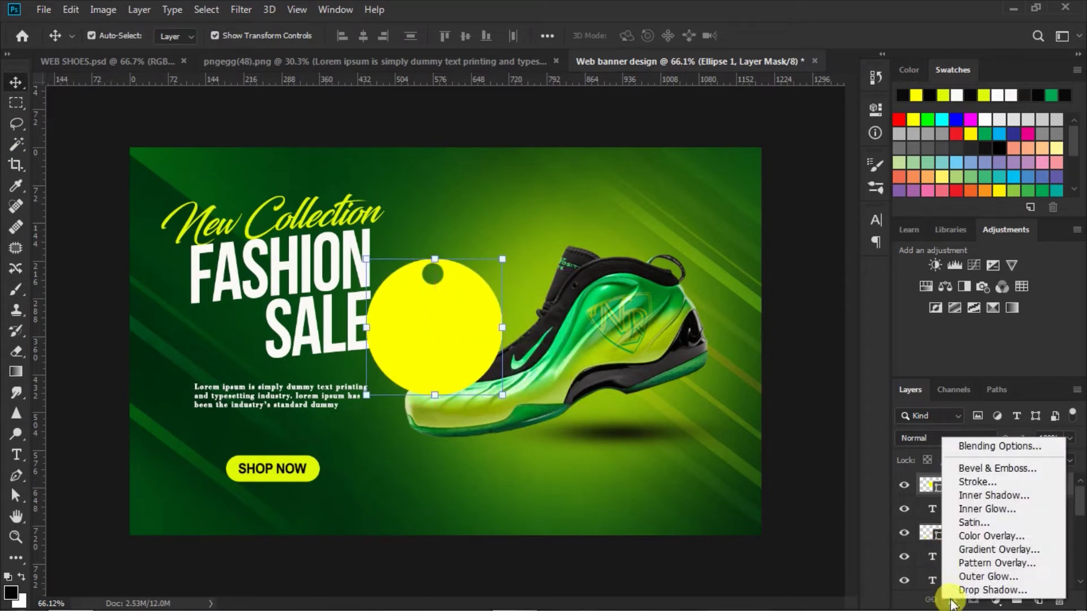
left_click(974, 470)
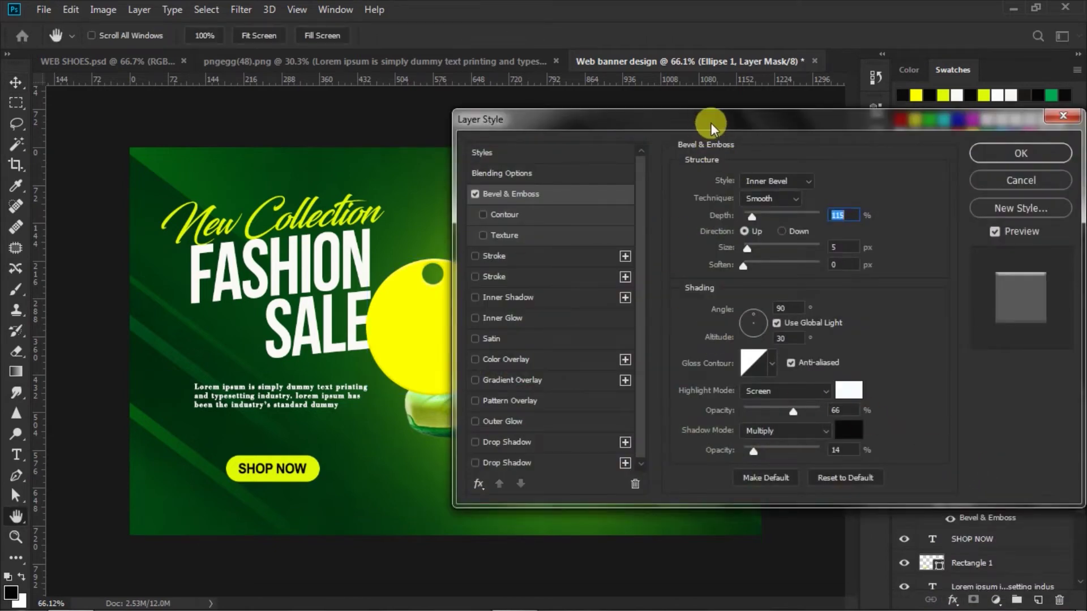
left_click_drag(711, 123, 800, 122)
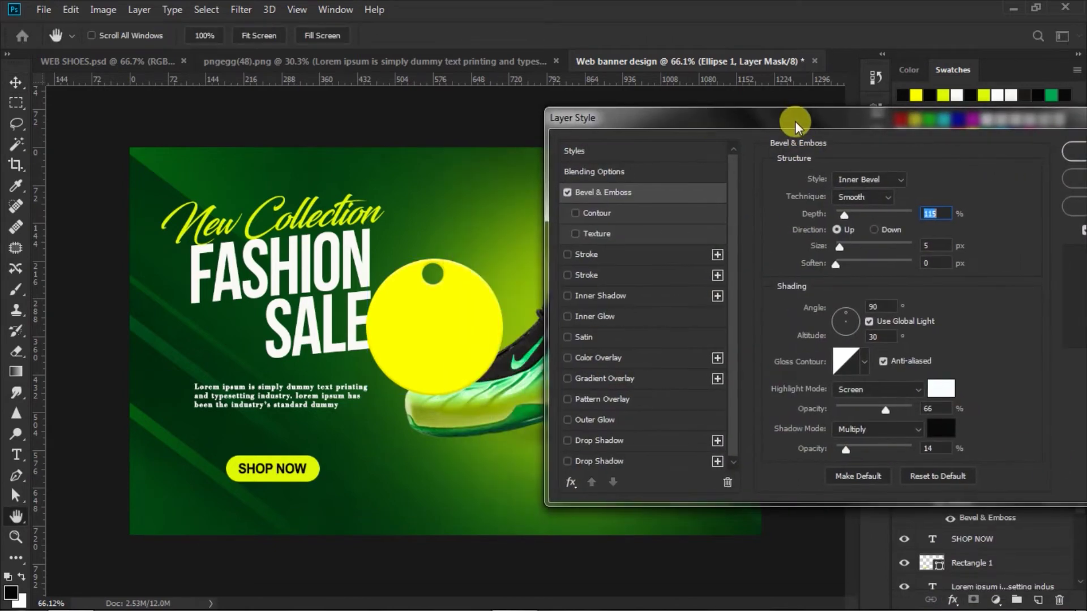
left_click_drag(858, 443, 848, 451)
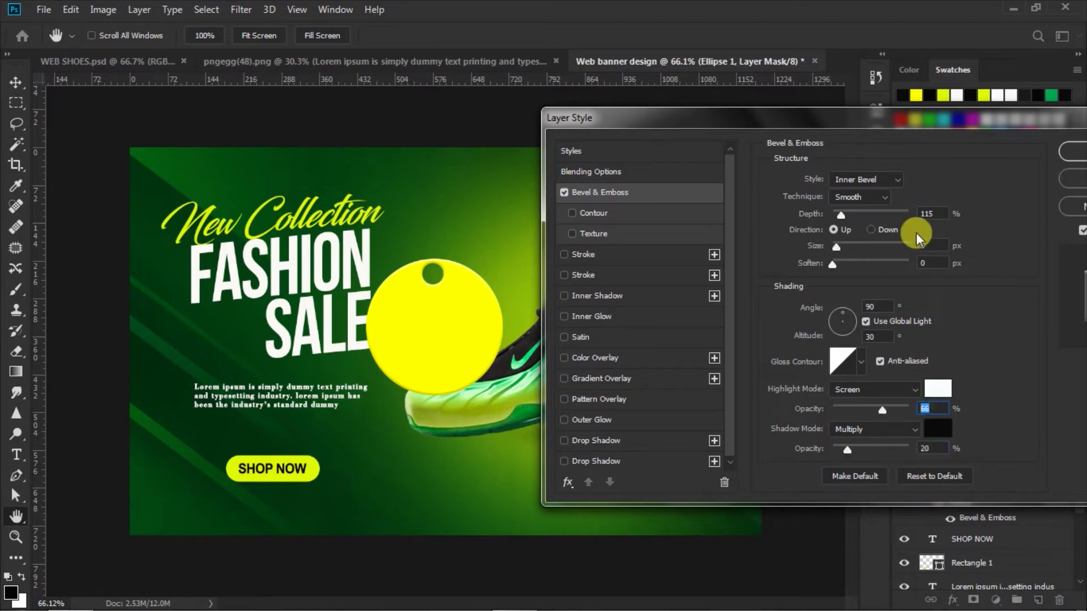
left_click(928, 245)
left_click(931, 213)
left_click_drag(1041, 124, 952, 141)
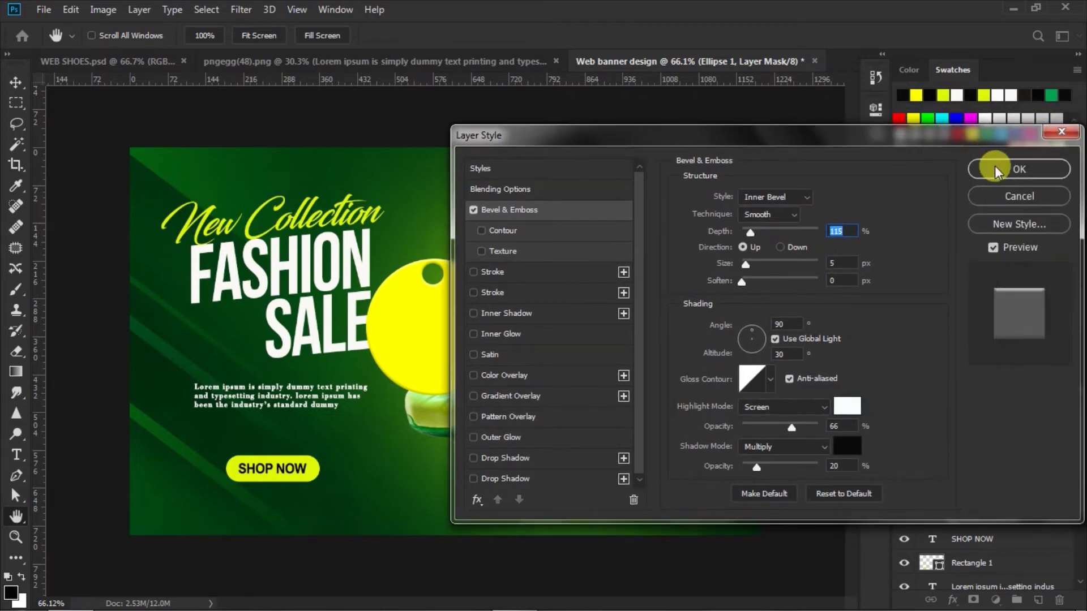
left_click(996, 169)
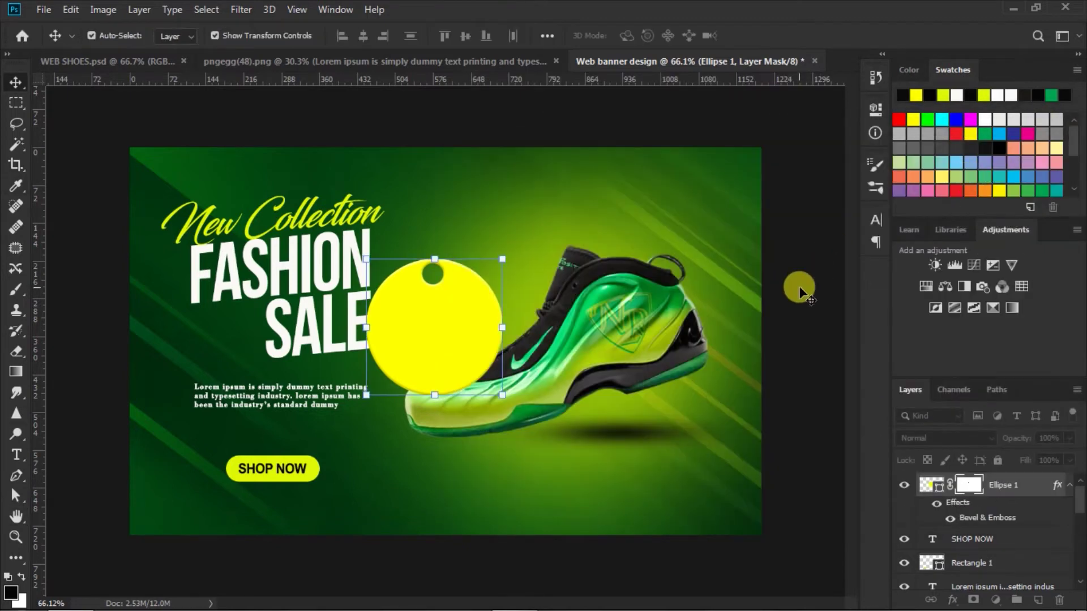
Move the yellow tag right so it overlaps the shoe.
left_click(783, 291)
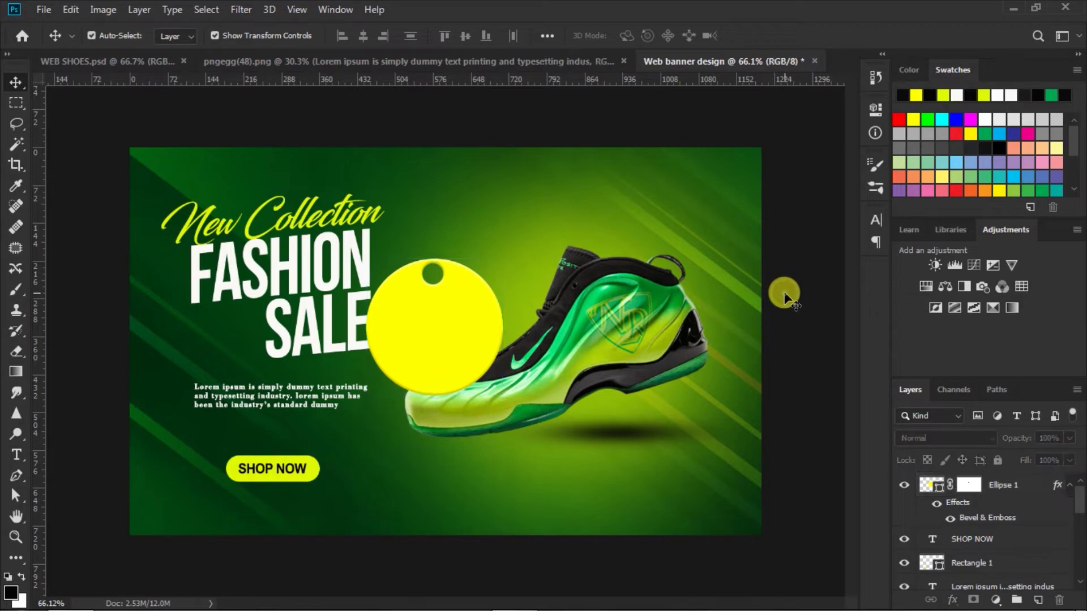
left_click_drag(470, 351, 532, 339)
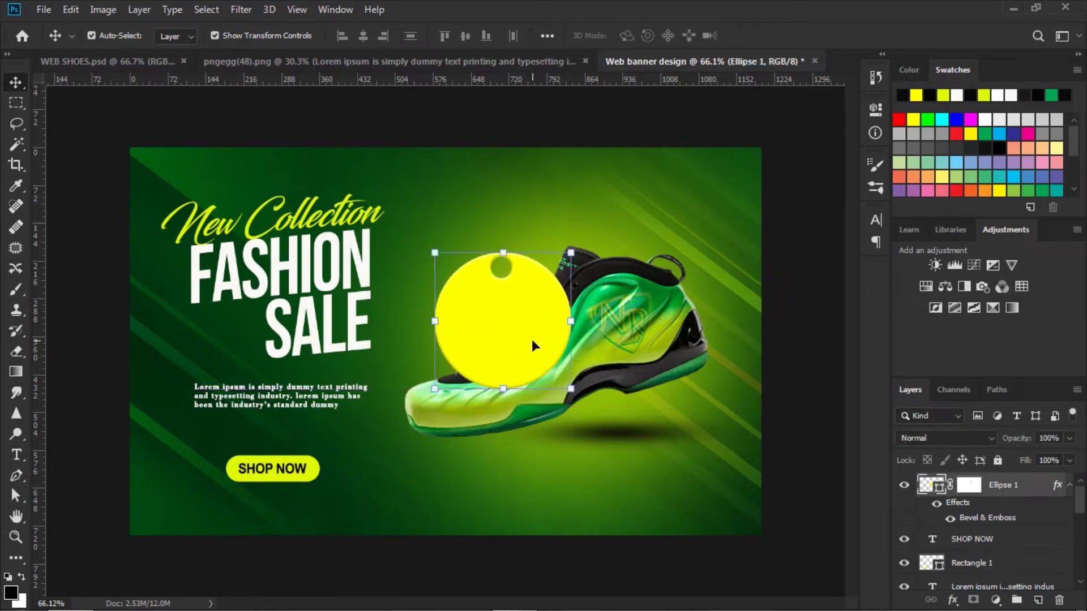
left_click(800, 315)
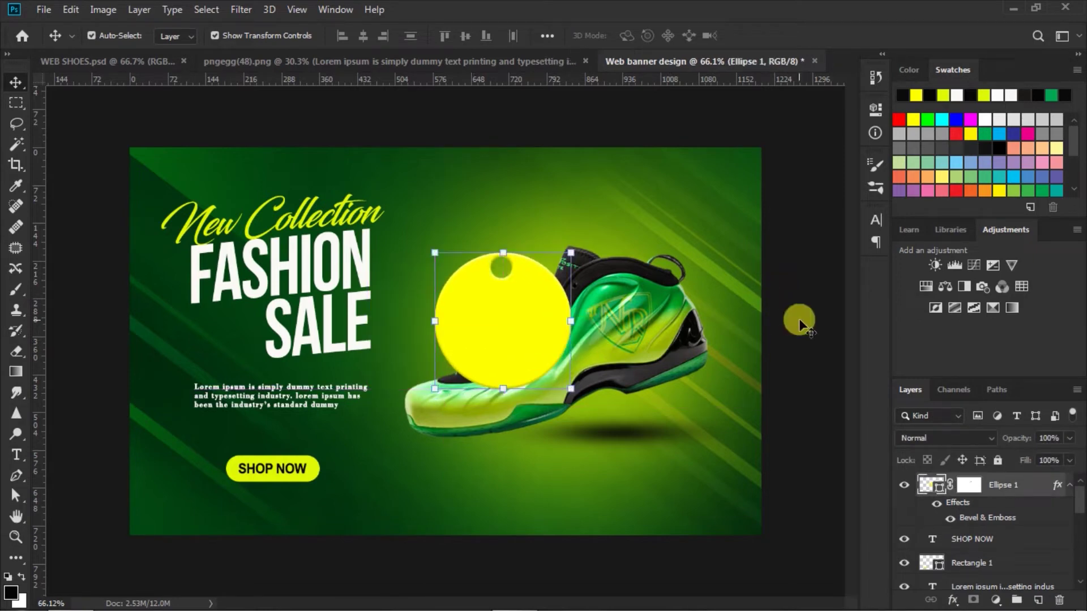
Set the Type tool to Bebas Neue Bold at 72 pt.
left_click(16, 454)
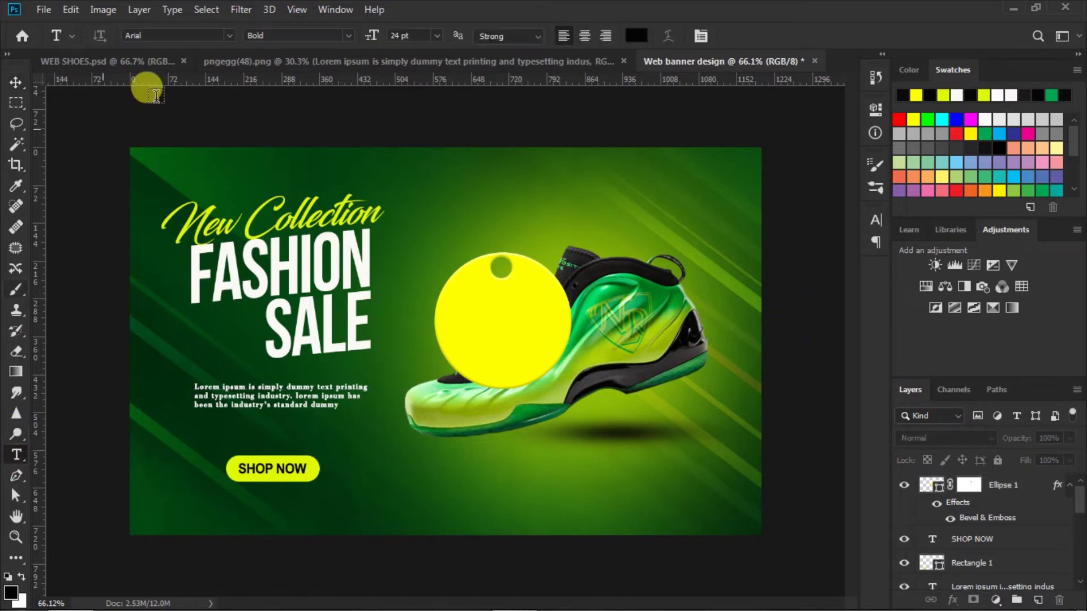
left_click(228, 33)
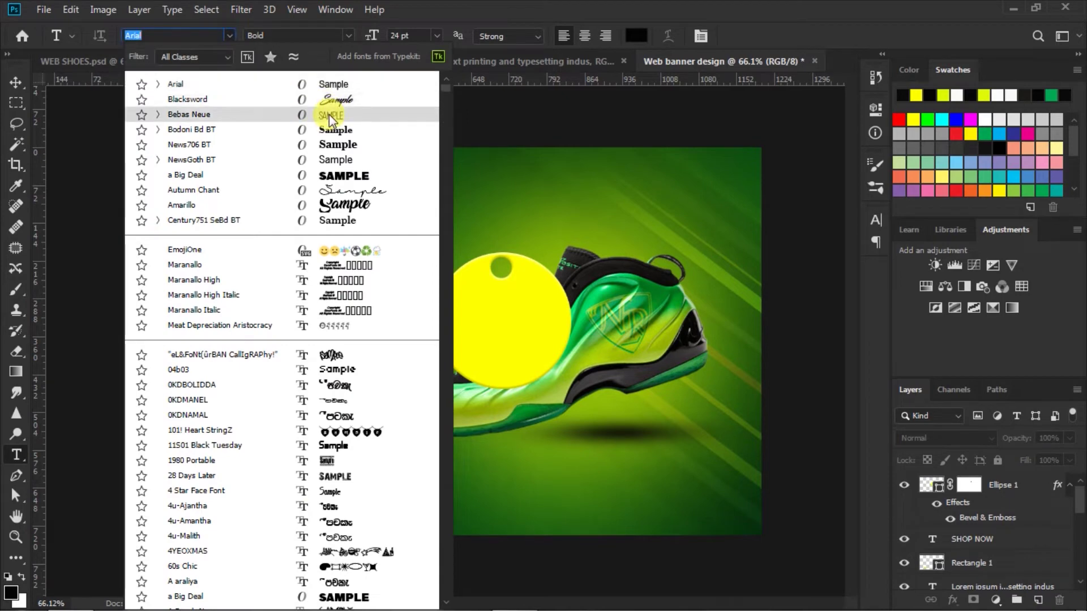
key("Escape")
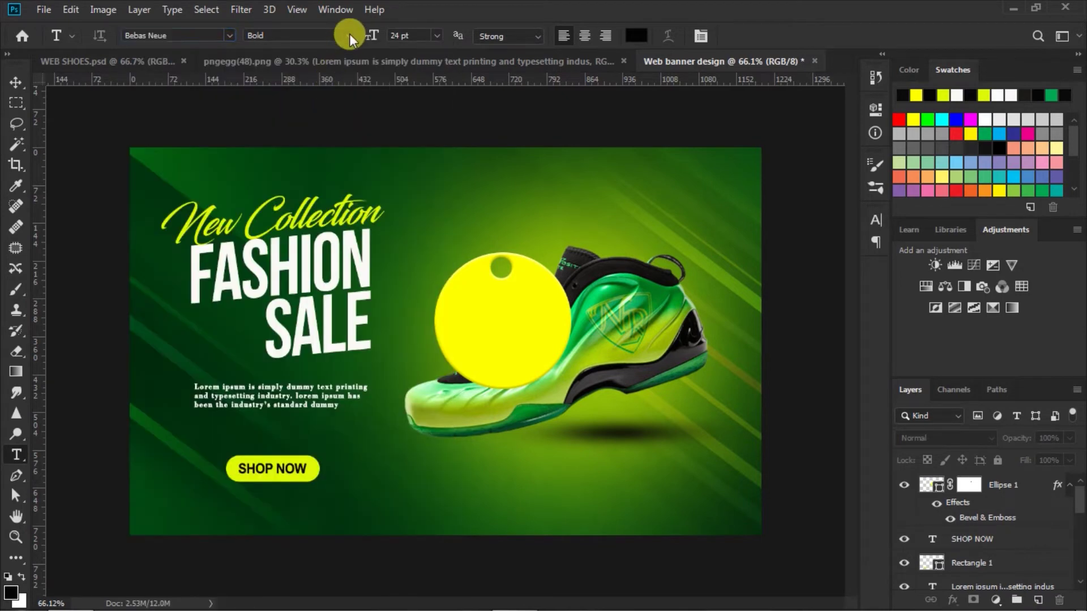
left_click(349, 33)
left_click(307, 101)
left_click(436, 35)
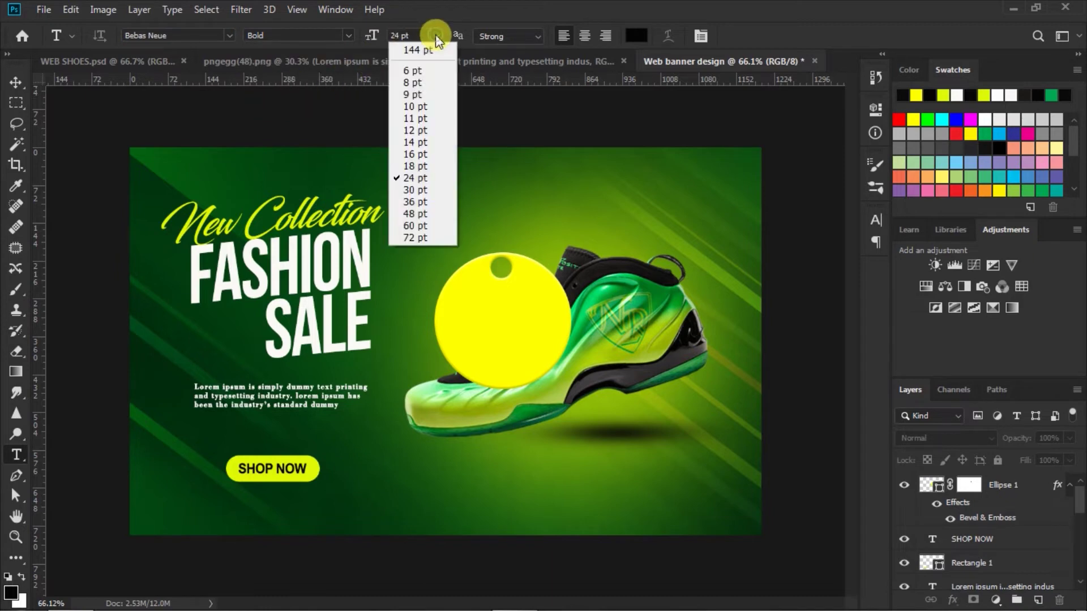
left_click(416, 237)
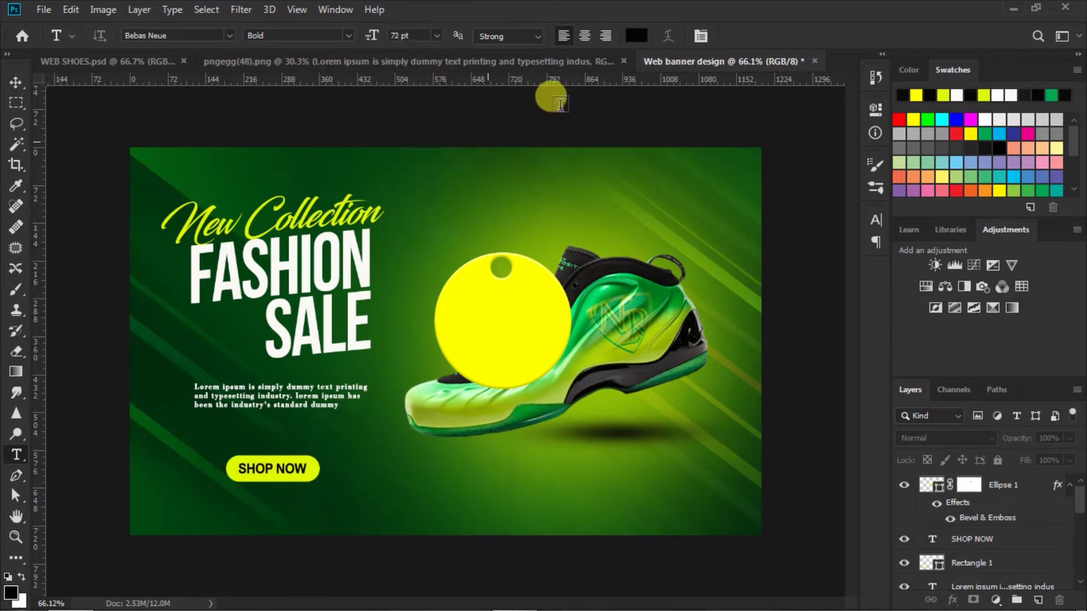
Type 45% on the yellow tag with Faux Bold and a superscript percent sign.
left_click(471, 320)
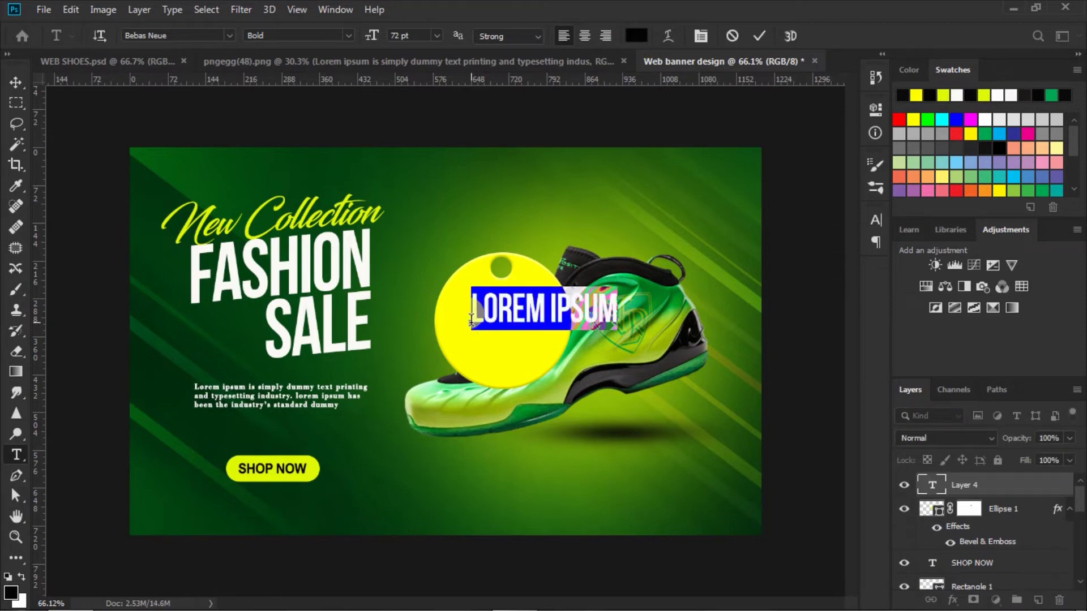
type("45")
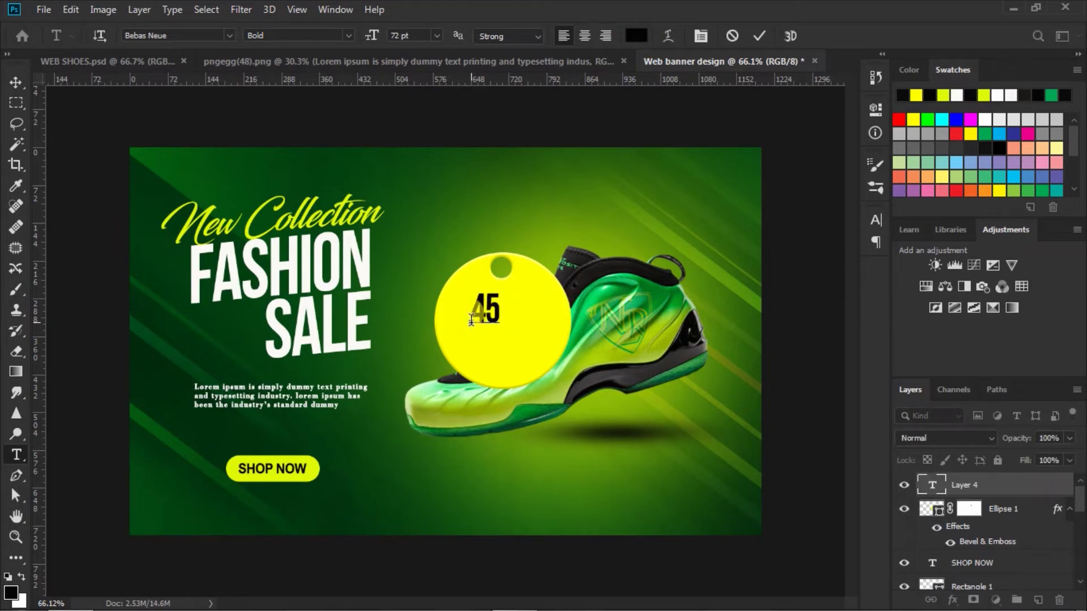
type("%")
left_click_drag(470, 317, 524, 317)
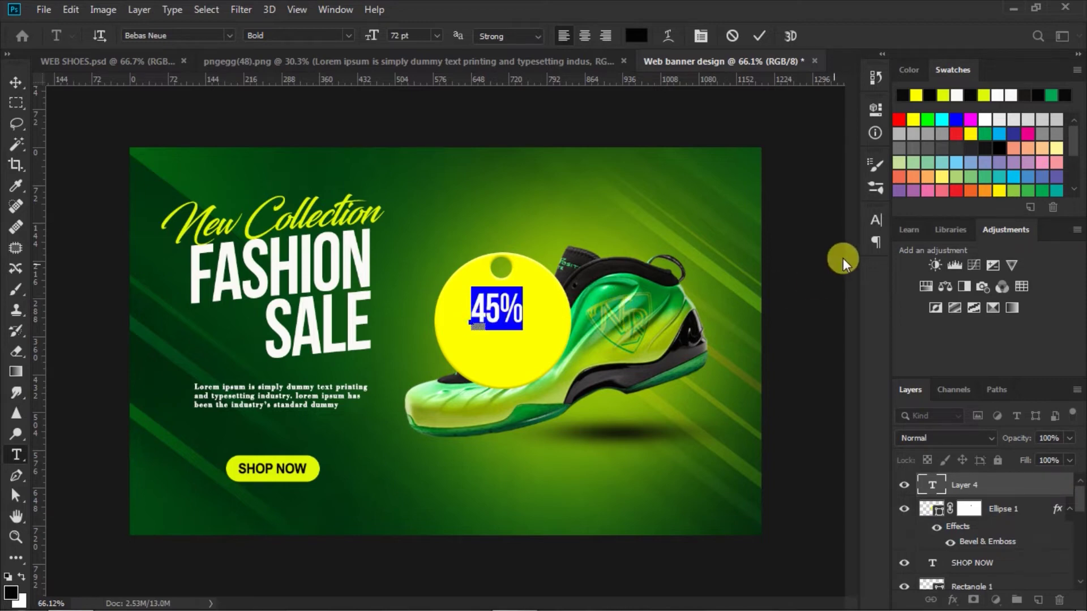
left_click(875, 218)
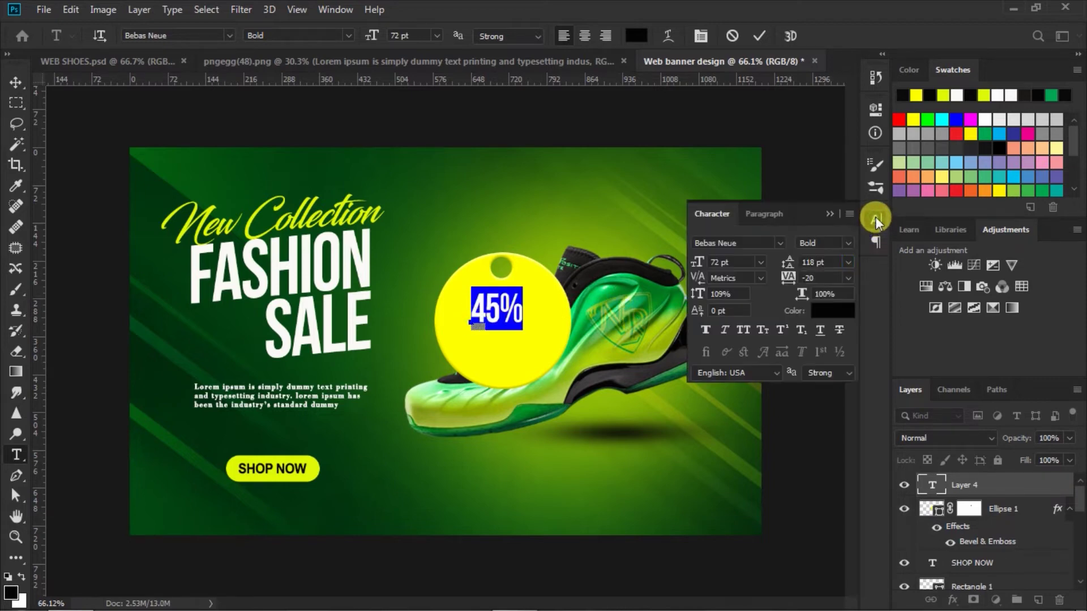
left_click(705, 331)
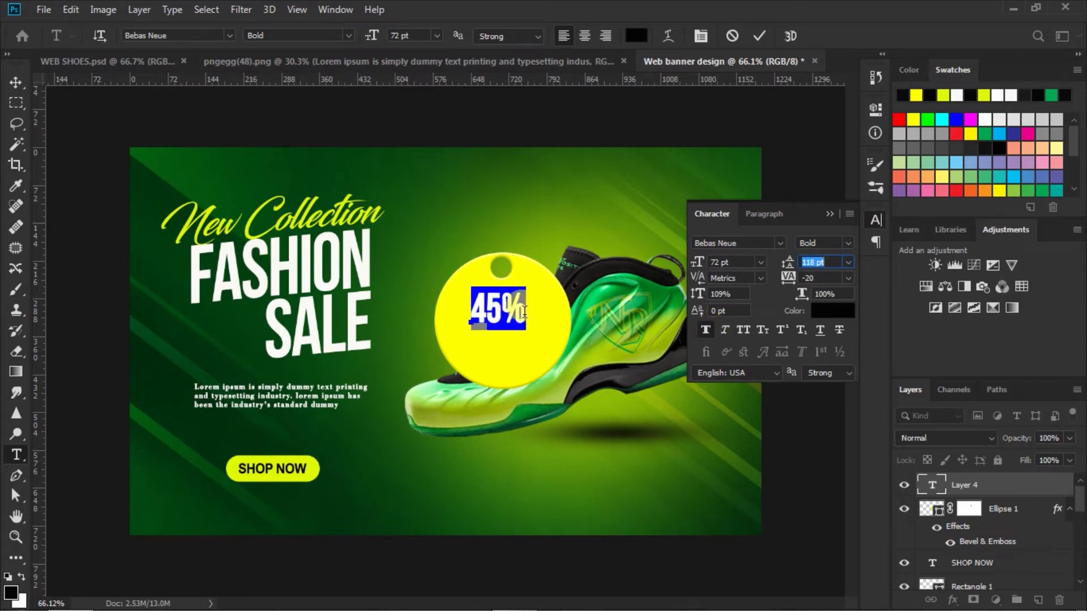
left_click(501, 308)
left_click_drag(508, 308, 527, 311)
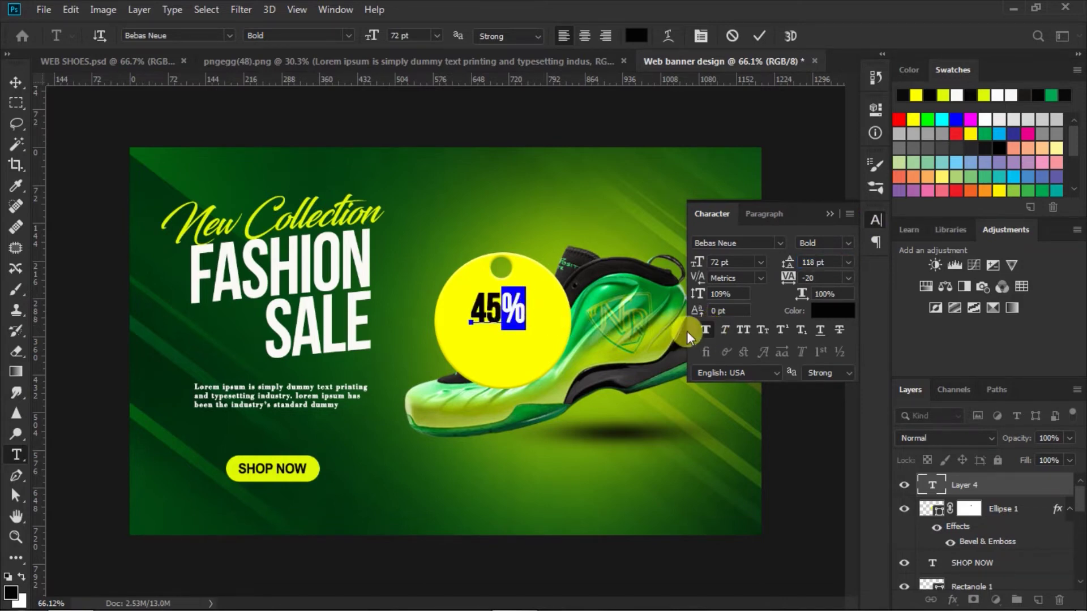
left_click(705, 331)
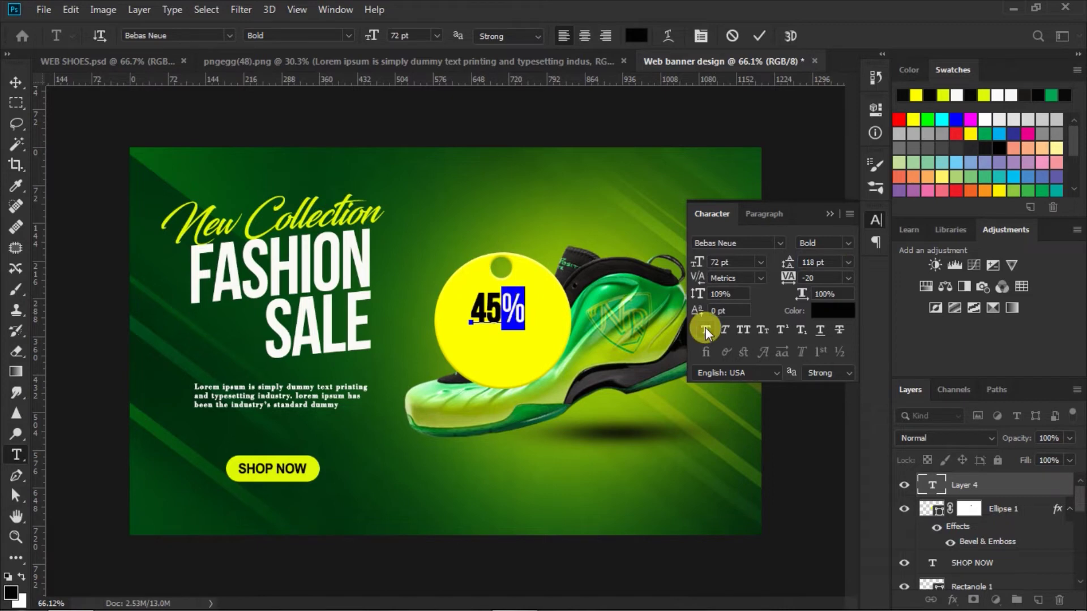
left_click(785, 330)
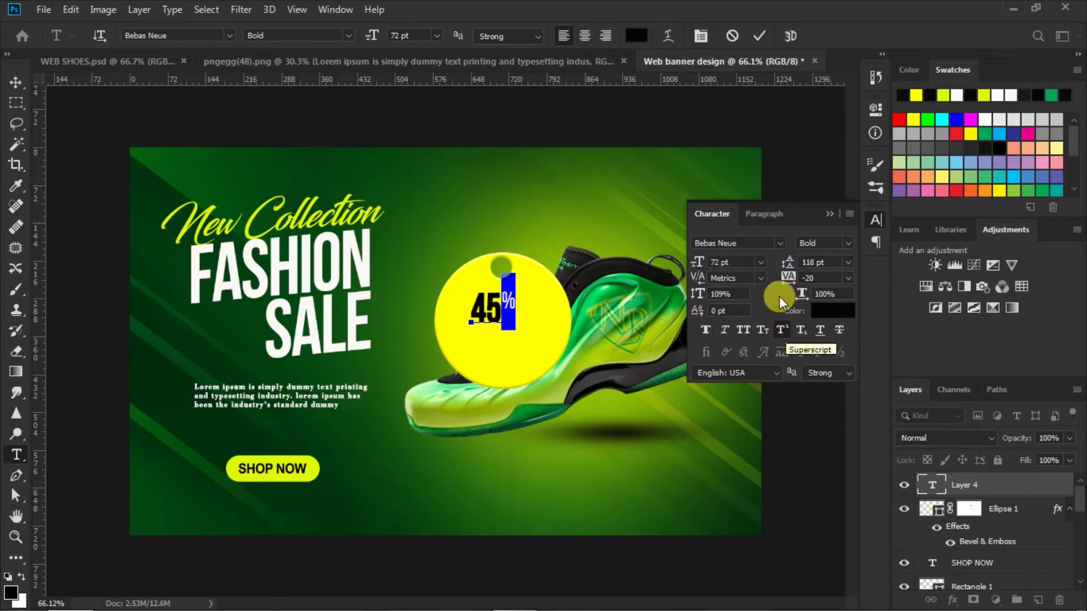
left_click(758, 37)
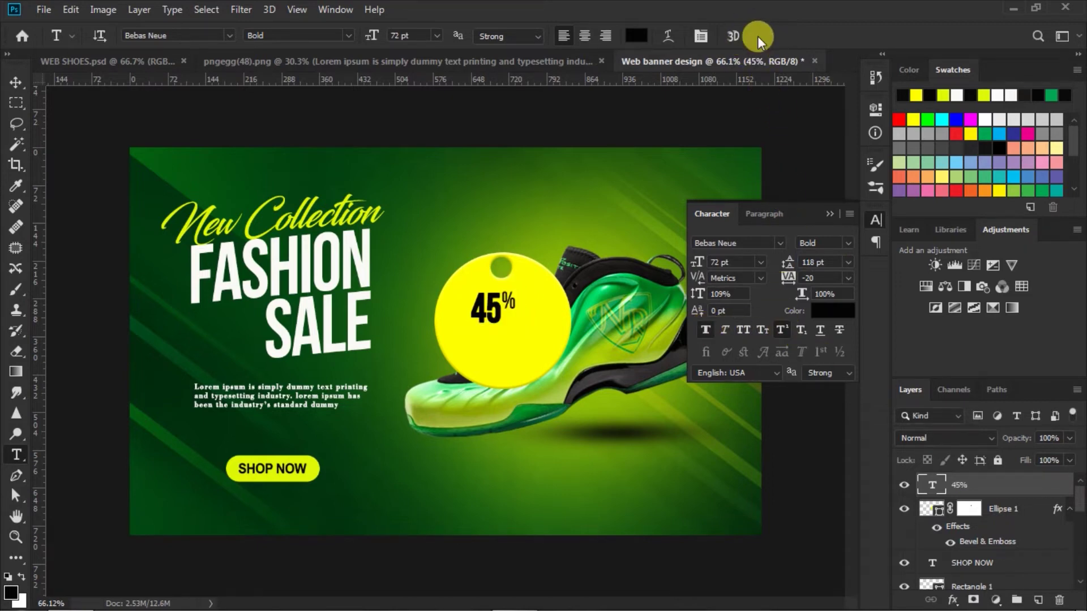
Add a 30 pt OFF label below the 45% and slightly adjust its vertical scale.
left_click(467, 352)
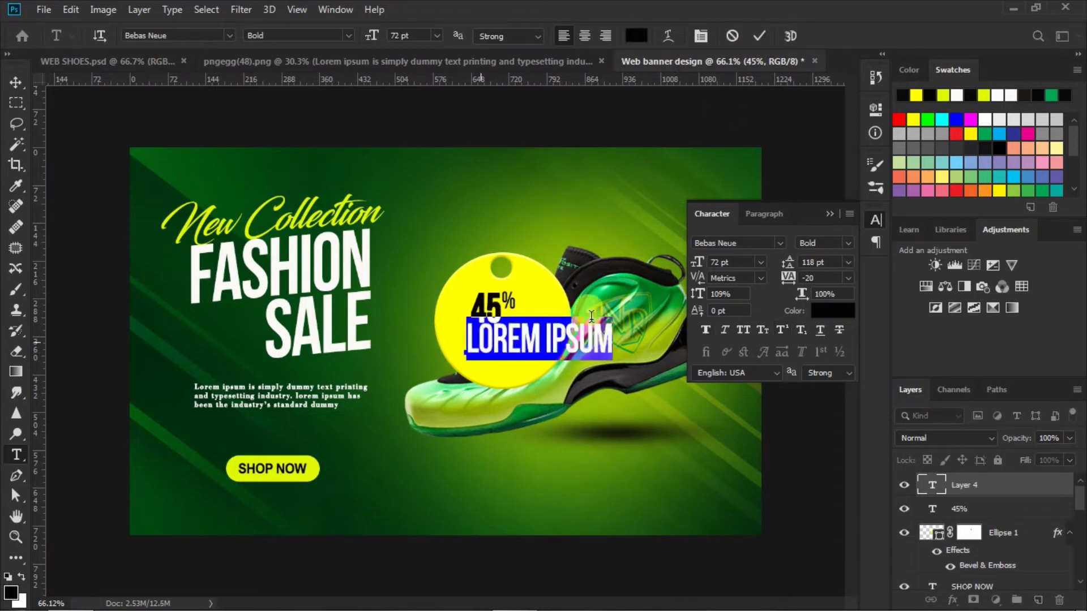
left_click(761, 263)
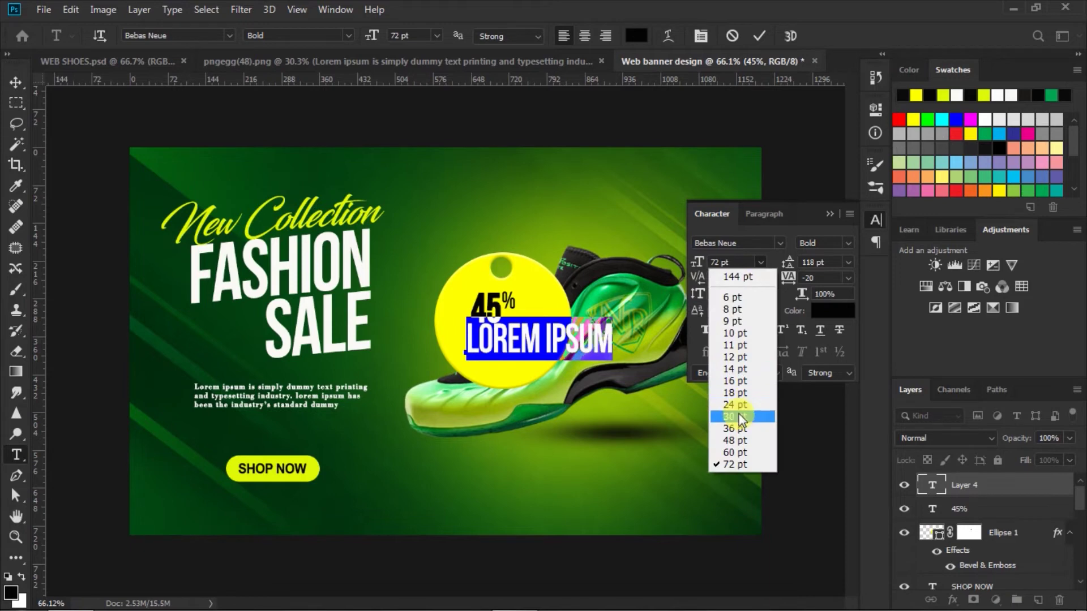
left_click(738, 413)
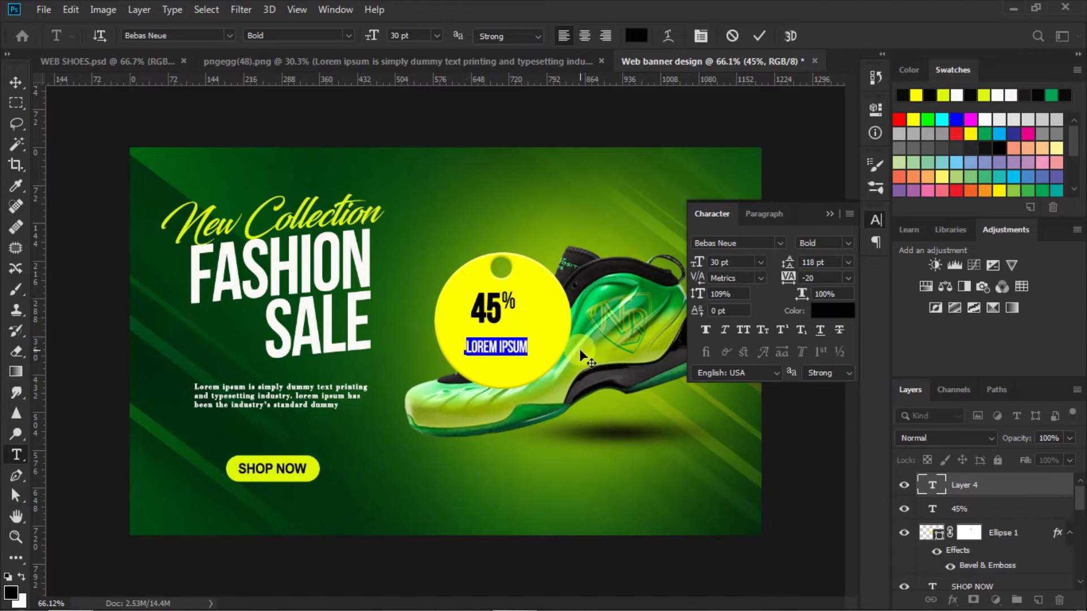
type("OFF")
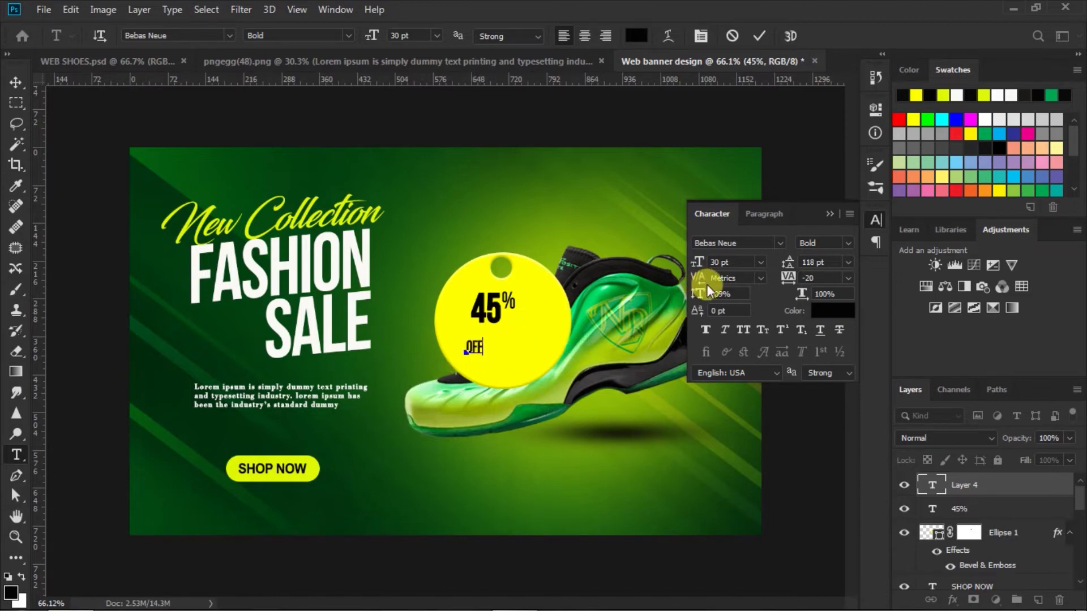
left_click_drag(494, 347, 464, 346)
left_click_drag(698, 295, 694, 295)
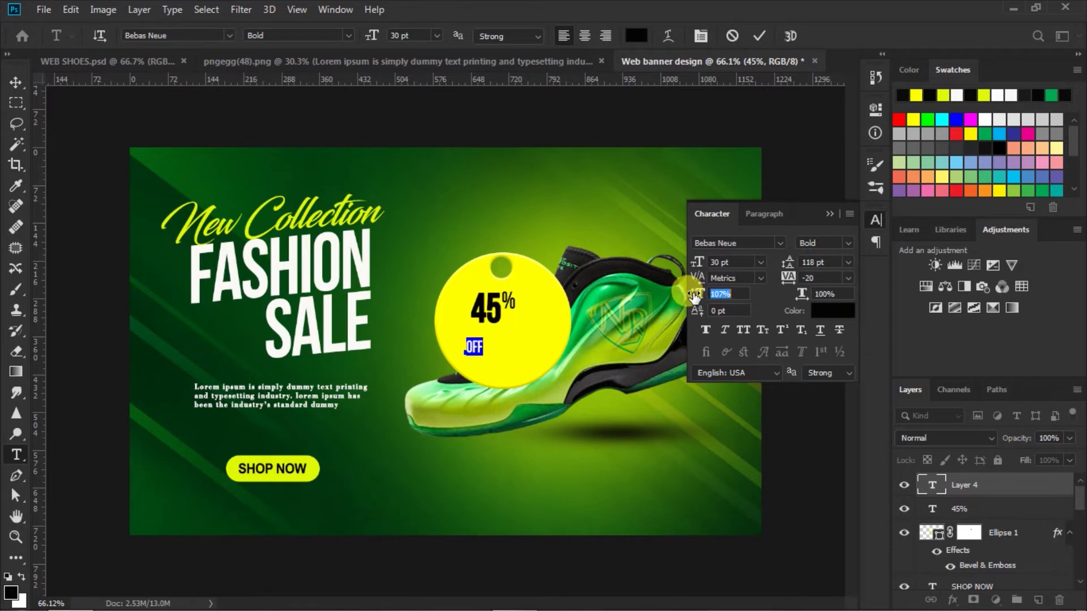
left_click(760, 35)
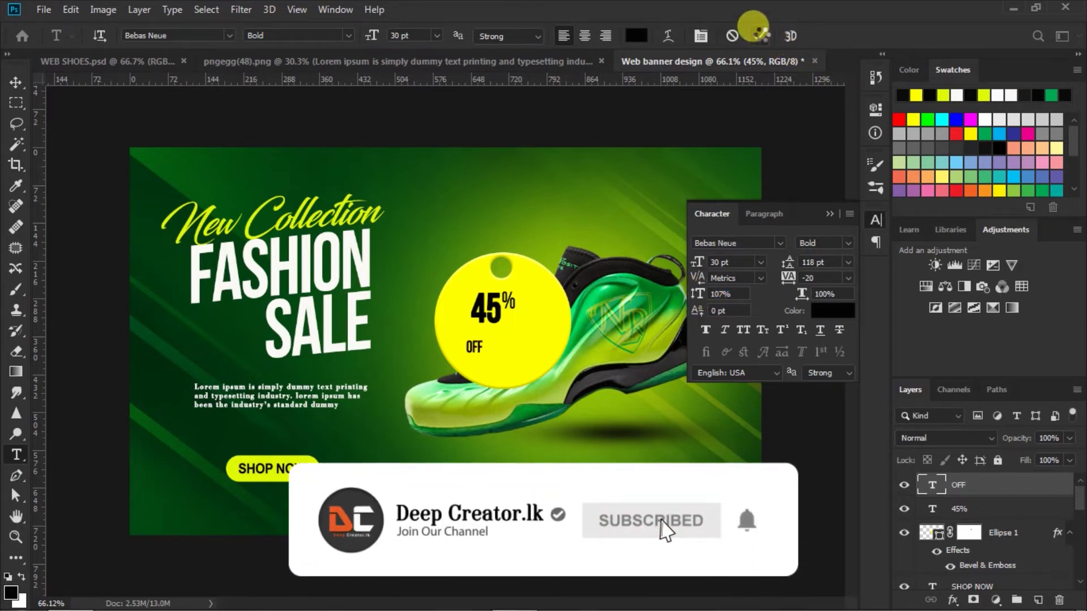
left_click(16, 82)
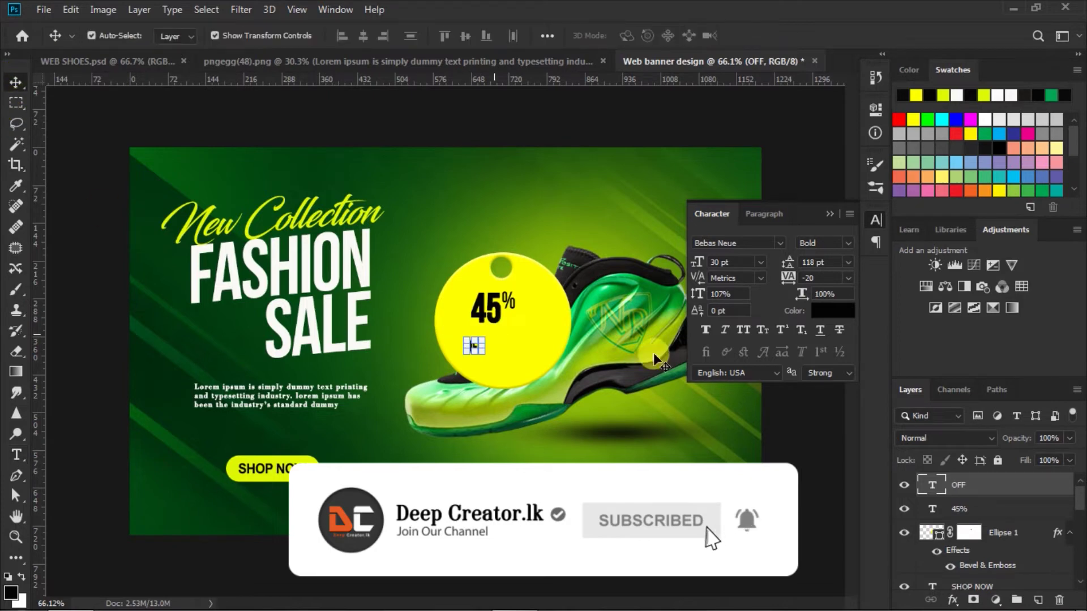
Scale the 45% and OFF labels together to about 122% and lower them on the tag.
mouse_move(482, 347)
left_mouse_down()
mouse_move(509, 338)
mouse_move(510, 321)
left_mouse_up()
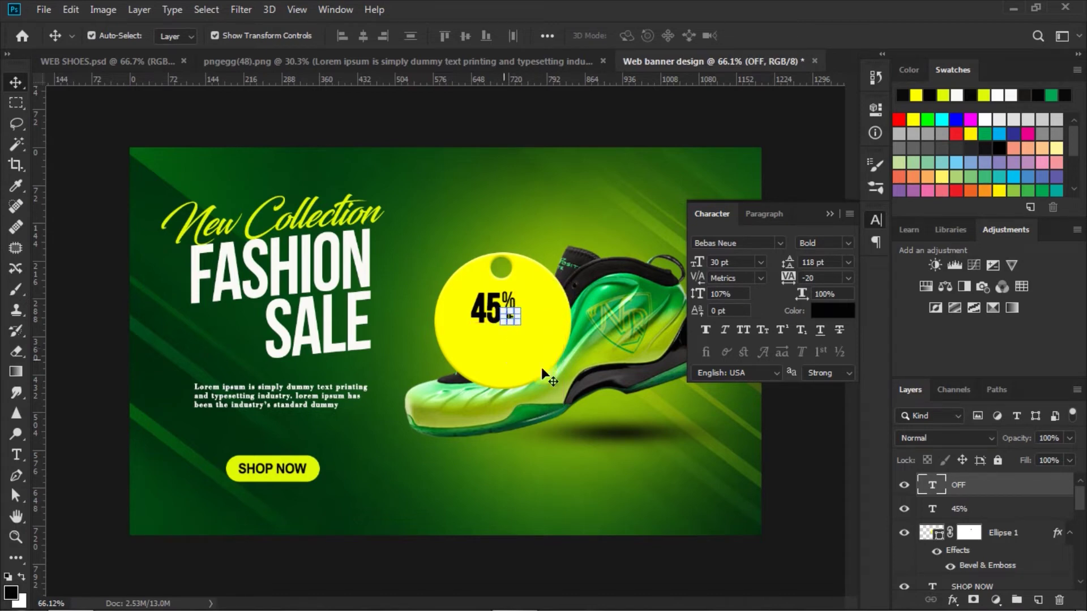
left_click(958, 509, "shift")
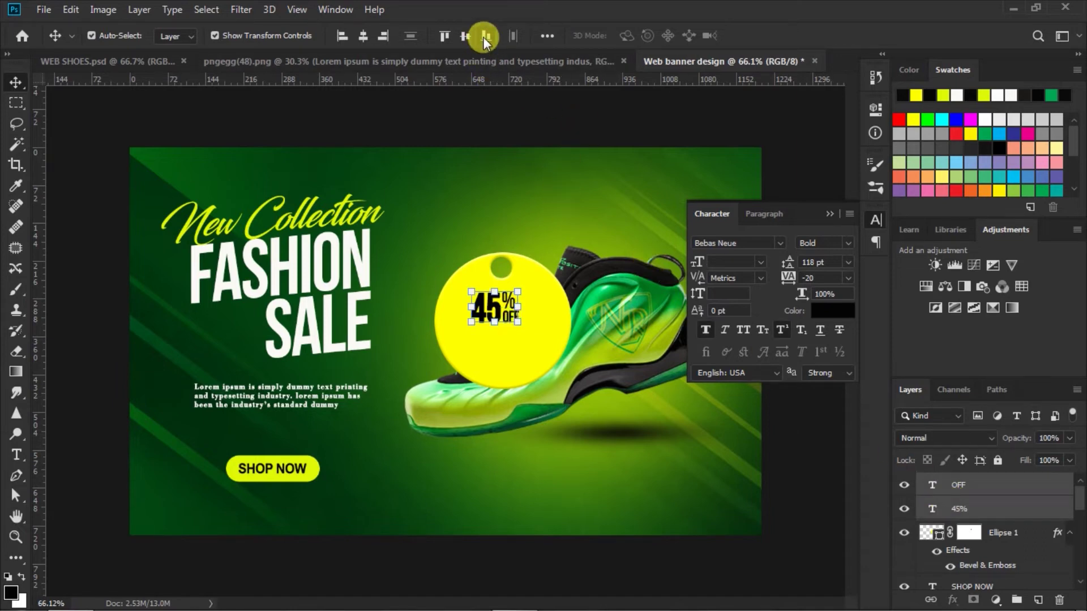
left_click(520, 326)
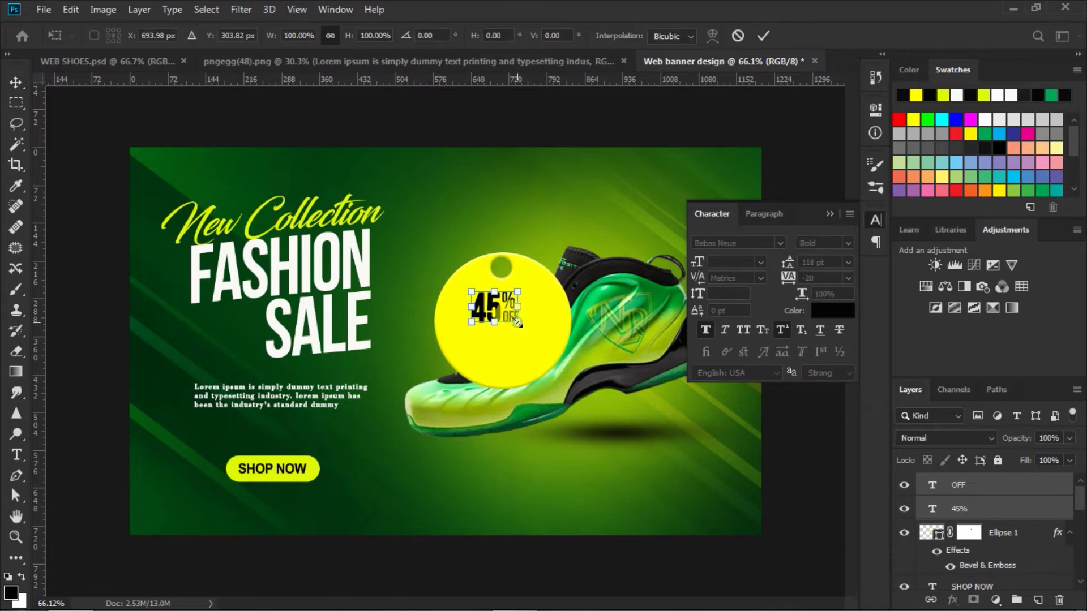
left_click_drag(517, 322, 529, 329)
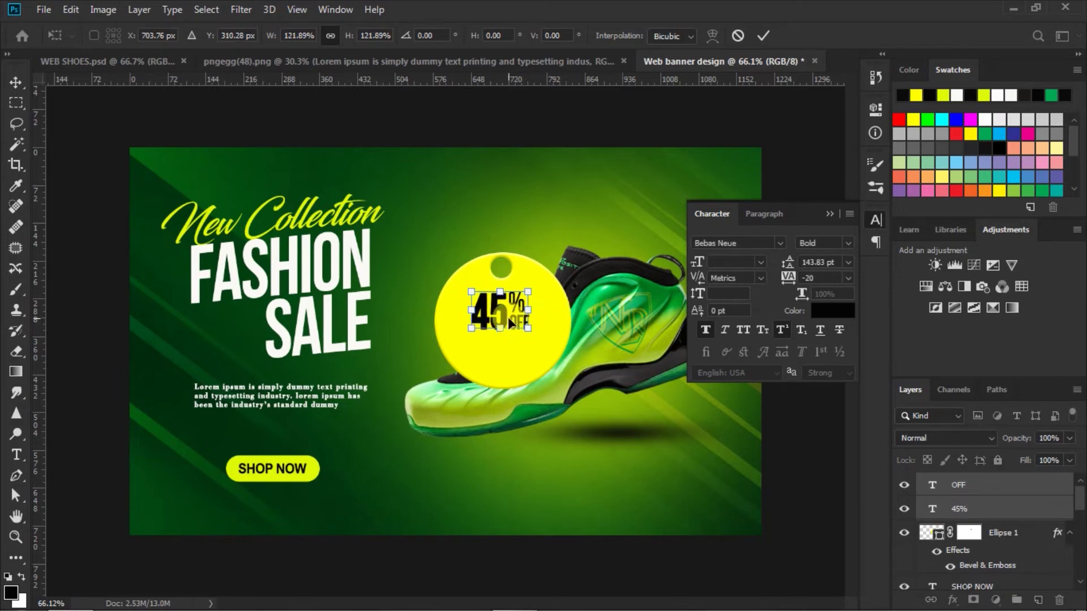
left_click_drag(509, 319, 508, 331)
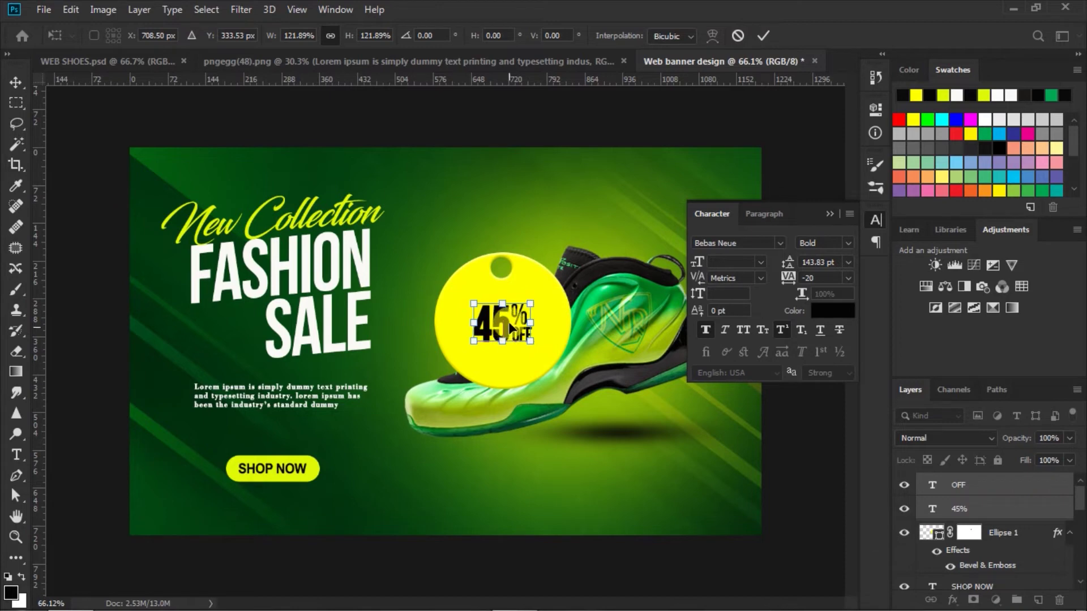
left_click(762, 37)
left_click(827, 214)
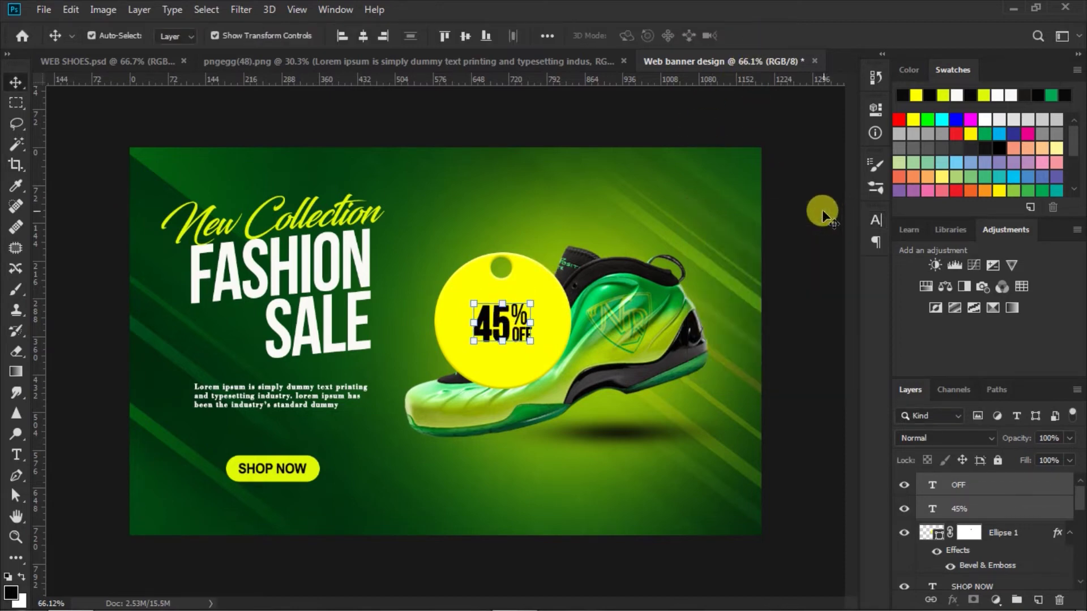
left_click(813, 217)
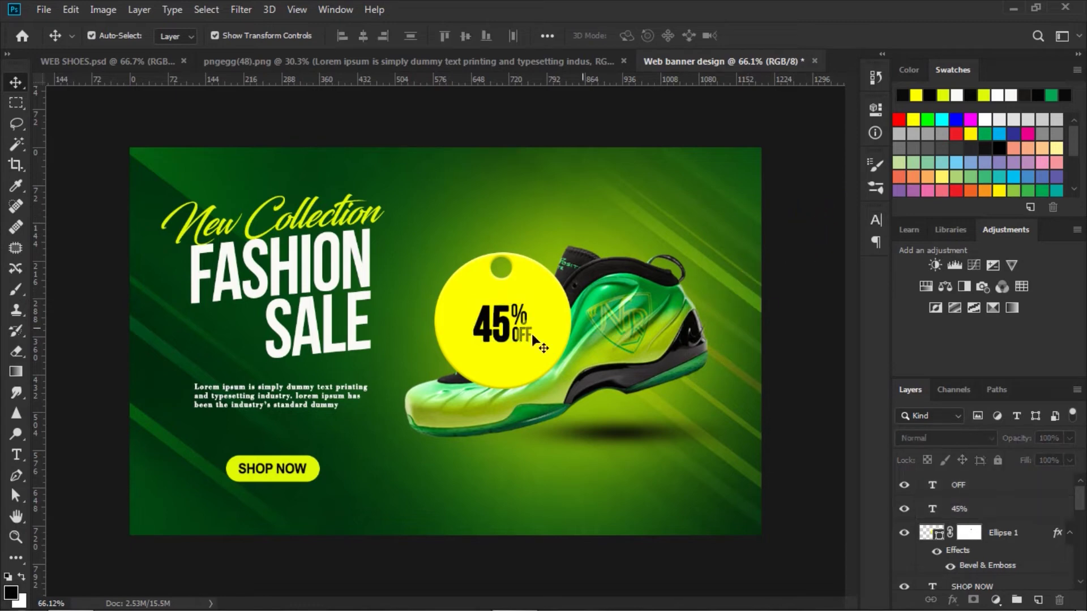
Set the Type tool to the Blacksword font at 24 pt.
left_click(17, 455)
left_click(227, 36)
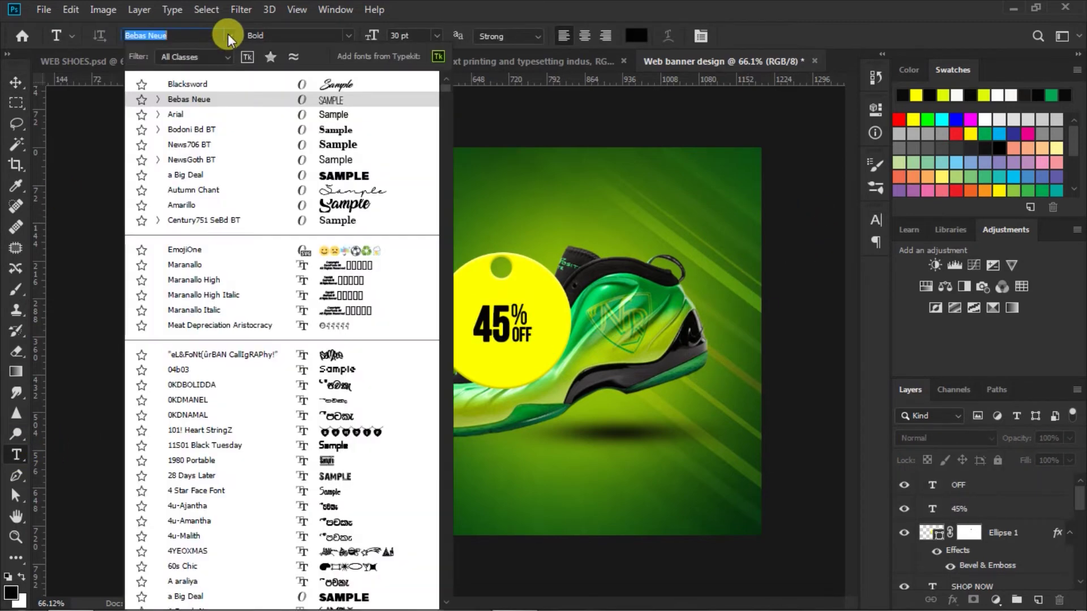
left_click(331, 84)
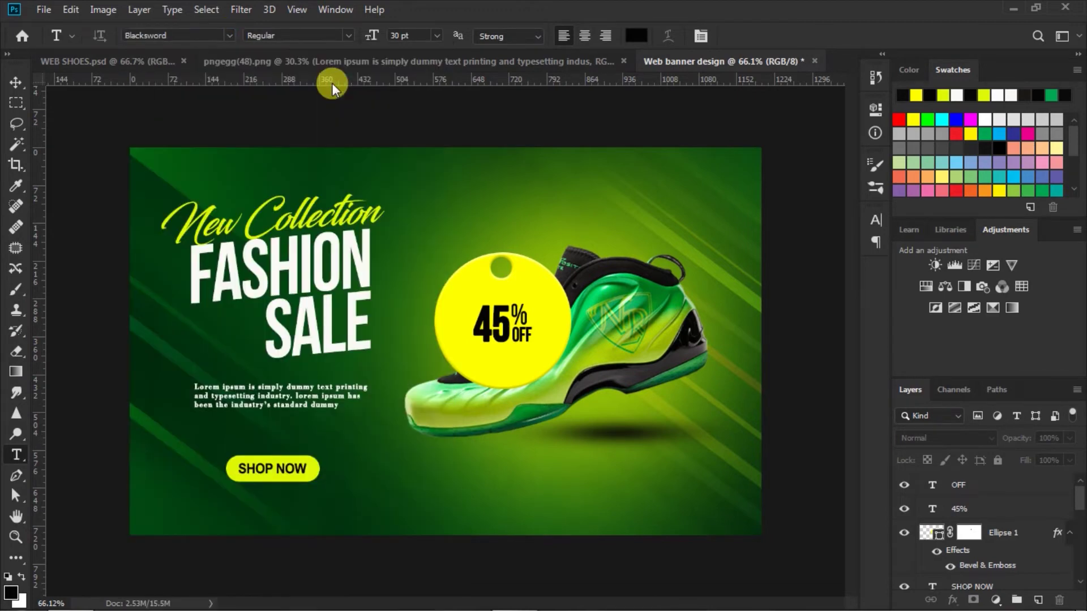
left_click(434, 36)
left_click(413, 177)
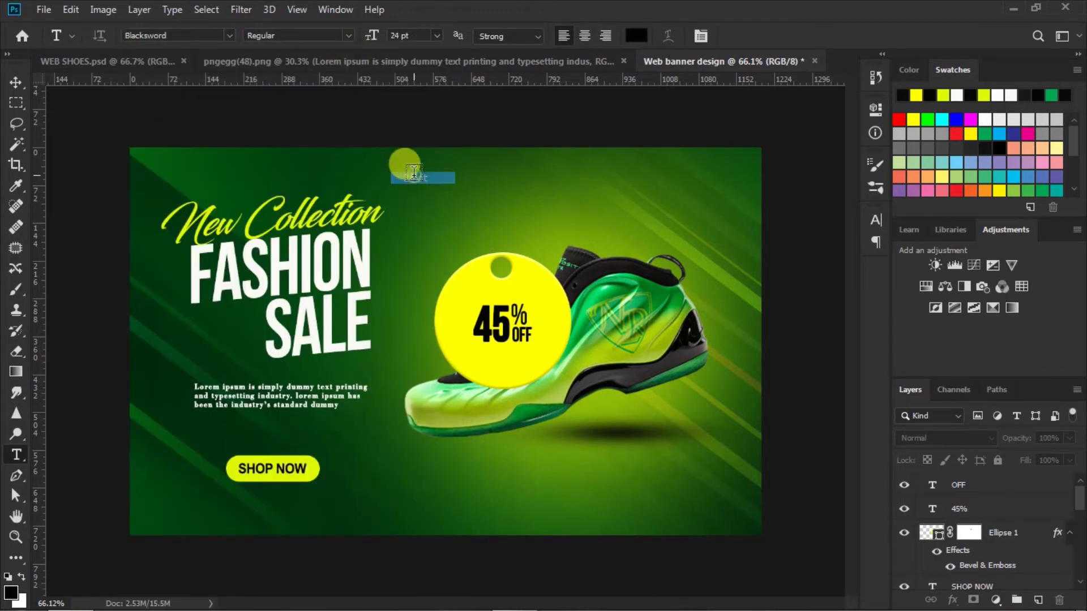
Type Harry Up above the 45% and make it Faux Bold.
left_click(469, 295)
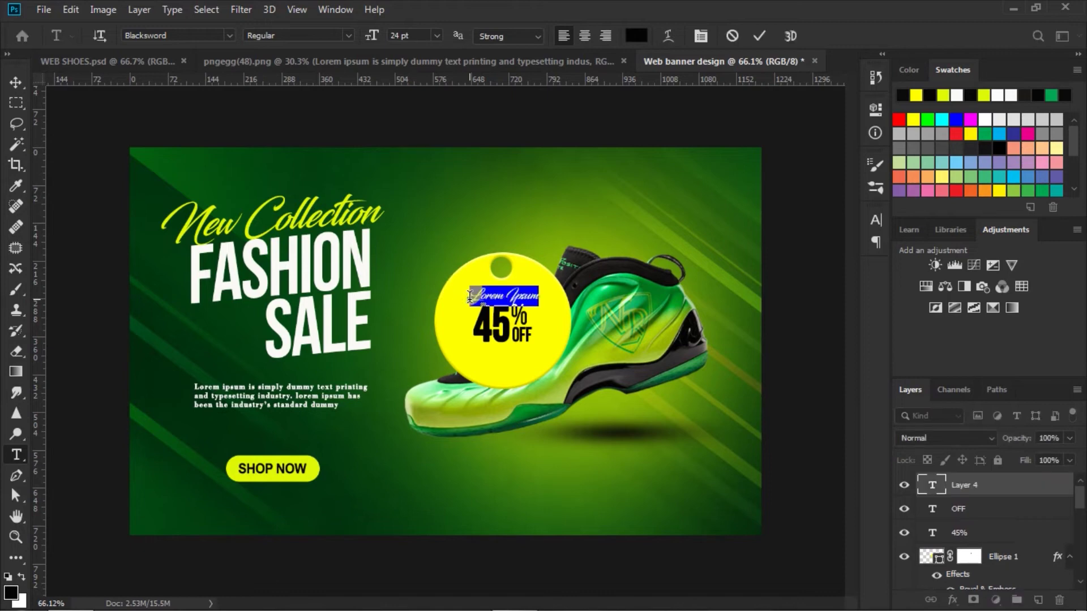
type("F")
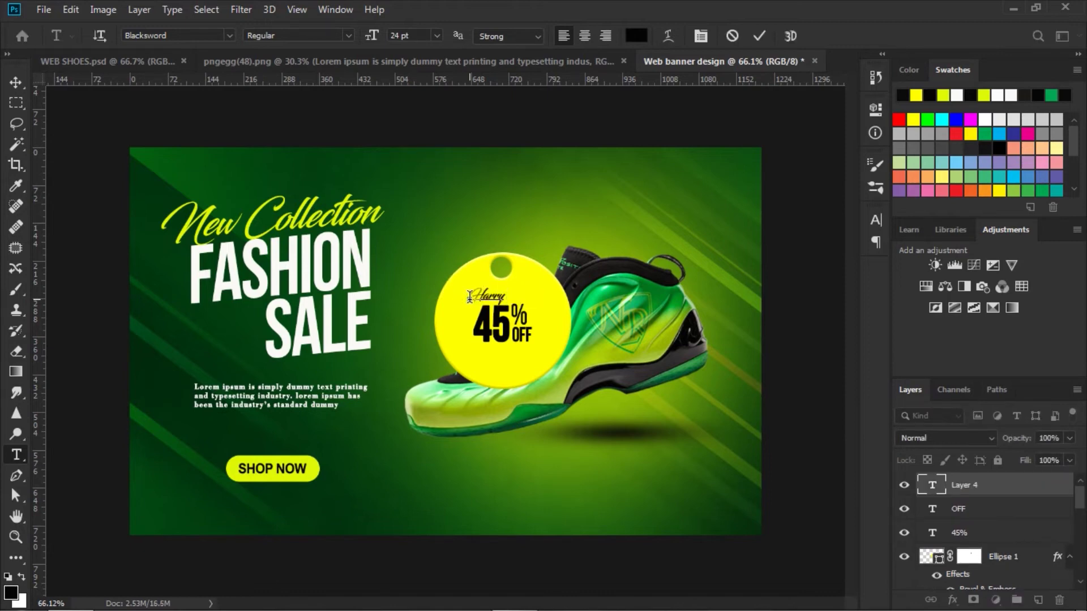
type(" Up")
left_click_drag(469, 295, 765, 282)
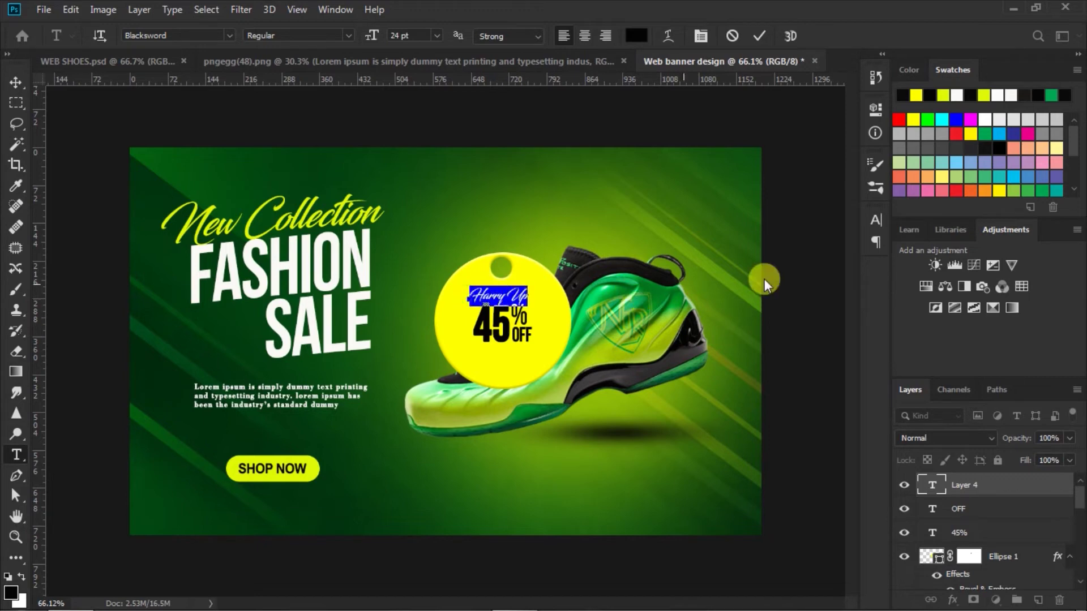
left_click(875, 220)
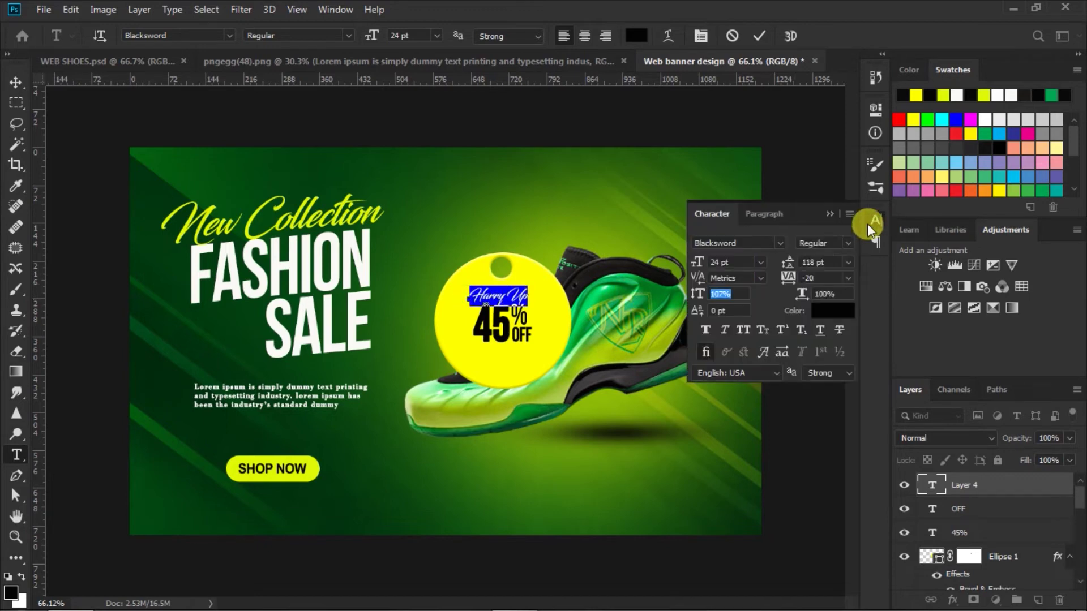
left_click(705, 331)
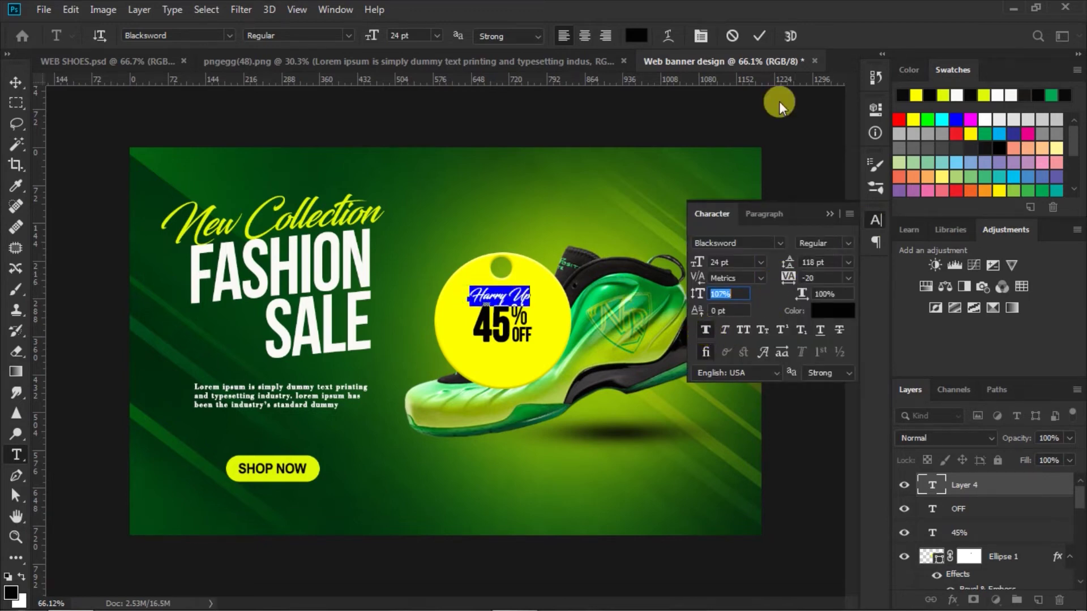
left_click(761, 37)
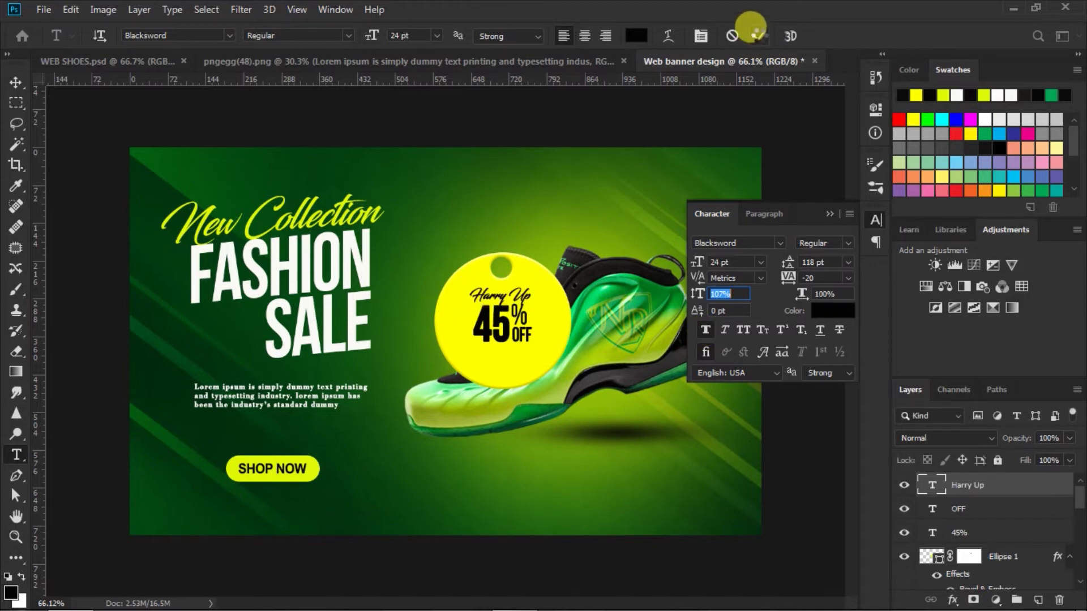
left_click(830, 222)
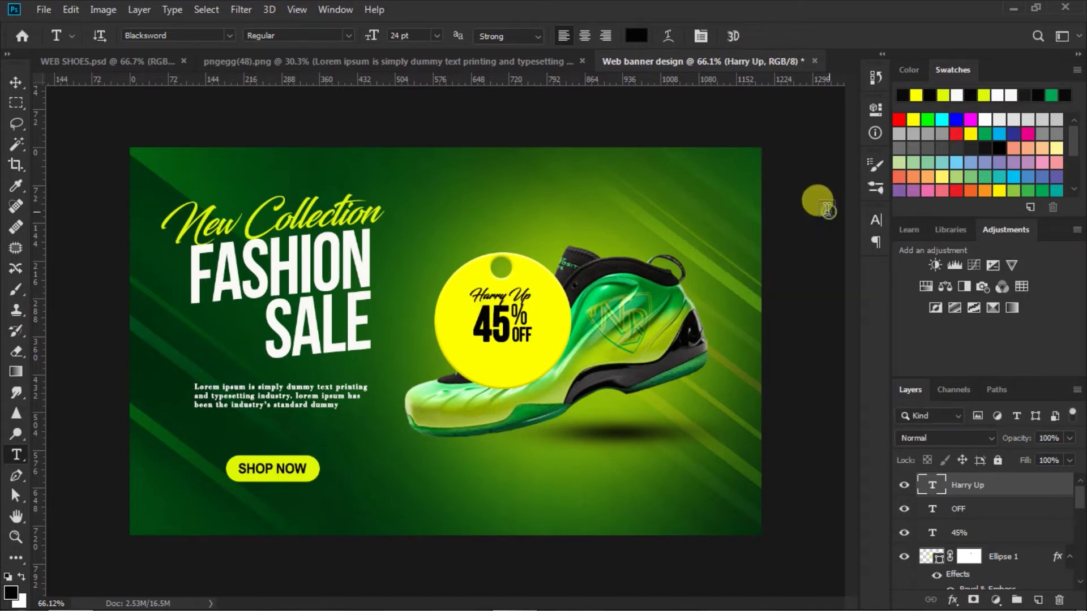
left_click(16, 82)
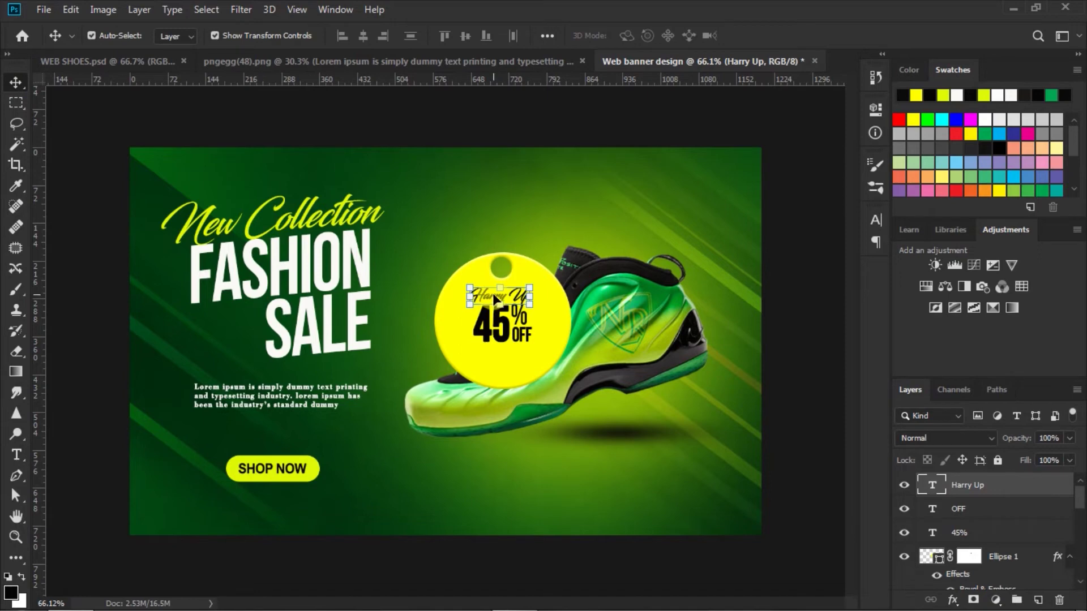
Alt-drag a copy of Harry Up below 45% OFF and start retyping it as For All Items.
left_click_drag(494, 299, 496, 359)
left_click(16, 455)
left_click(474, 357)
left_click_drag(474, 357, 604, 356)
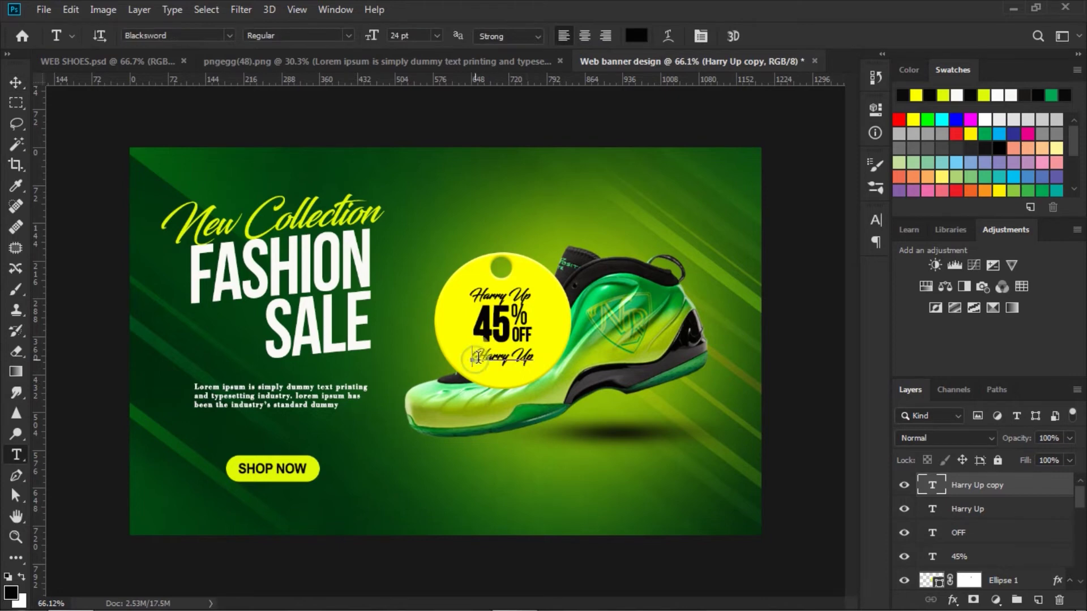
type("For")
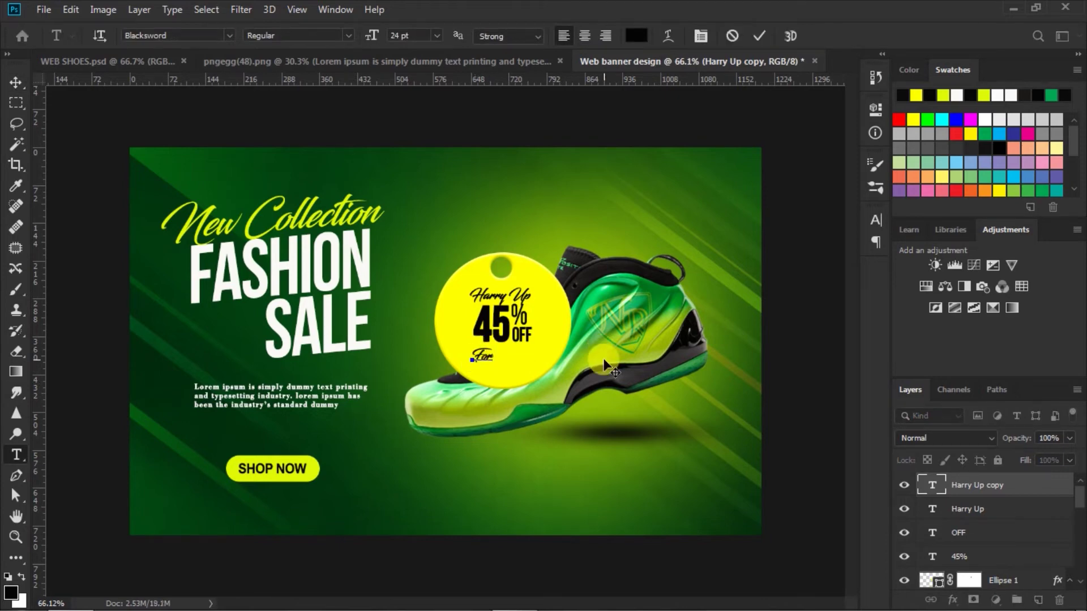
type(" All ")
type("I")
type("te")
Commit For All Itams, then centre it horizontally with Harry Up and nudge both left and up.
left_click(759, 36)
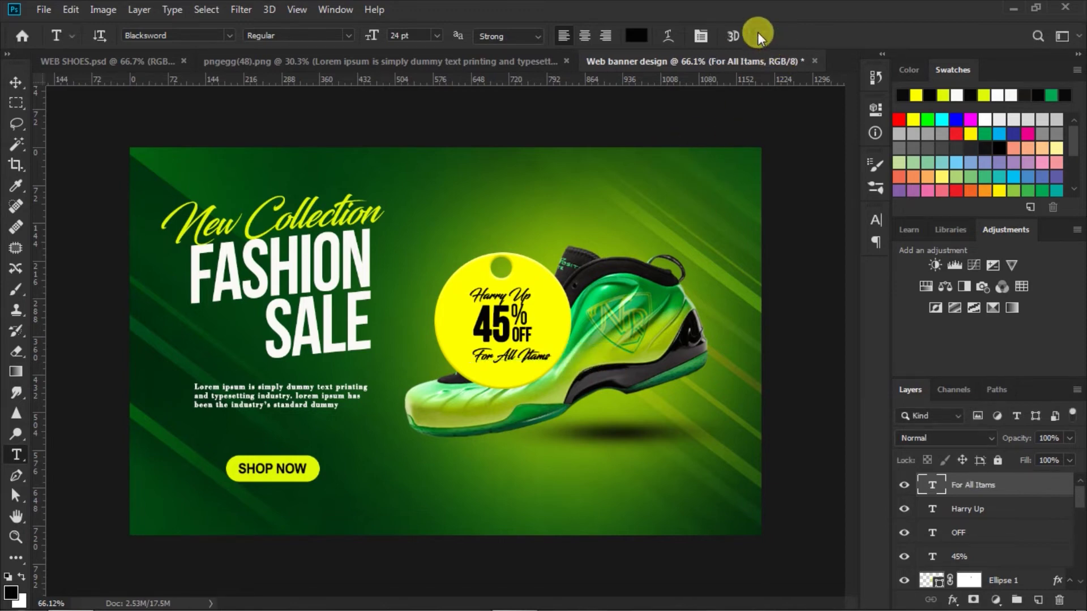
left_click(969, 510, "shift")
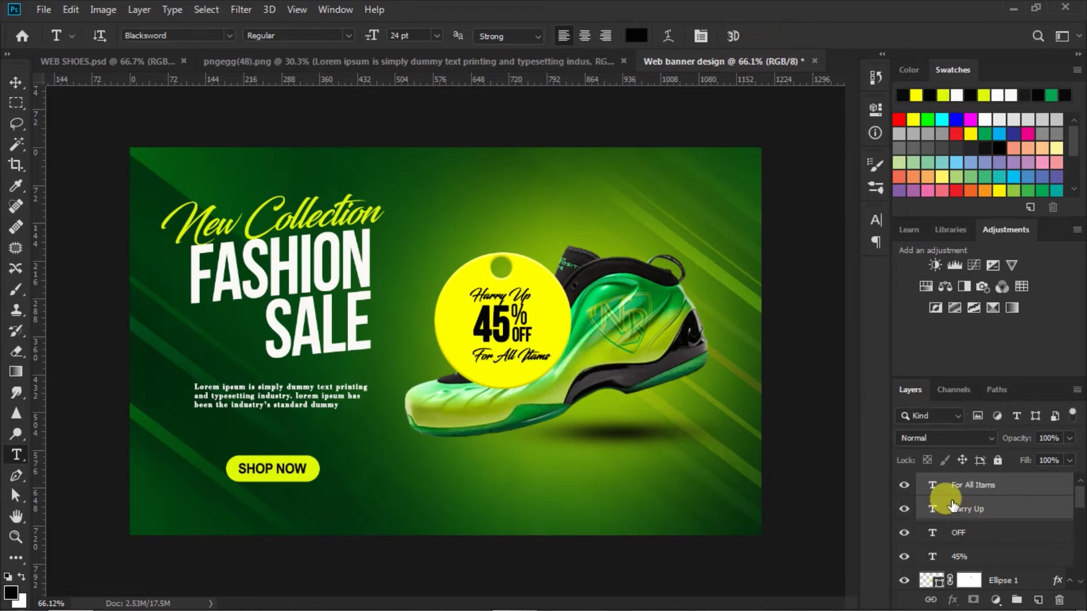
left_click(17, 84)
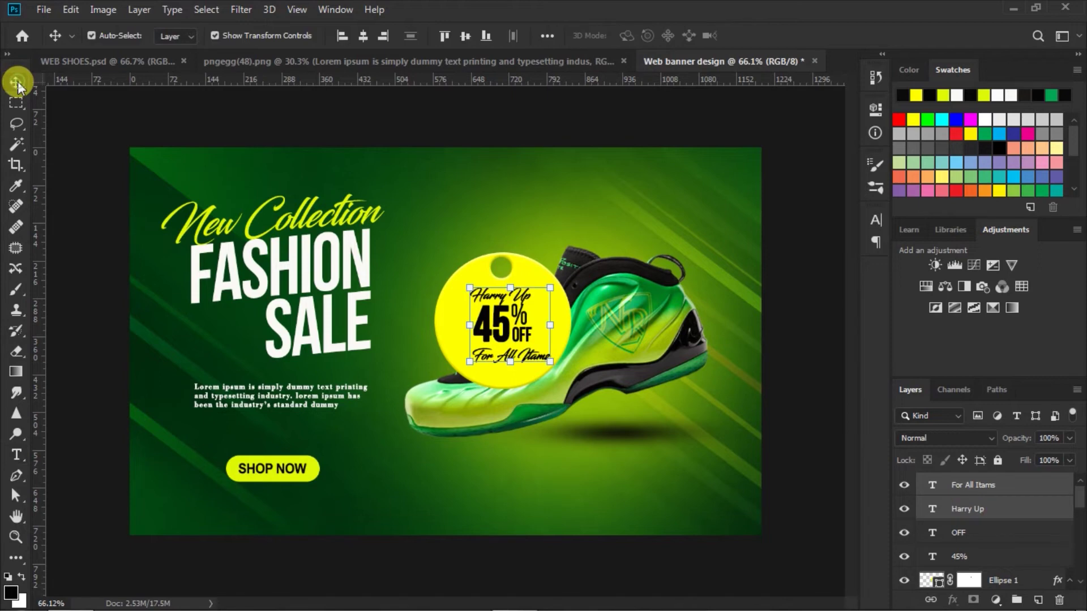
left_click(362, 37)
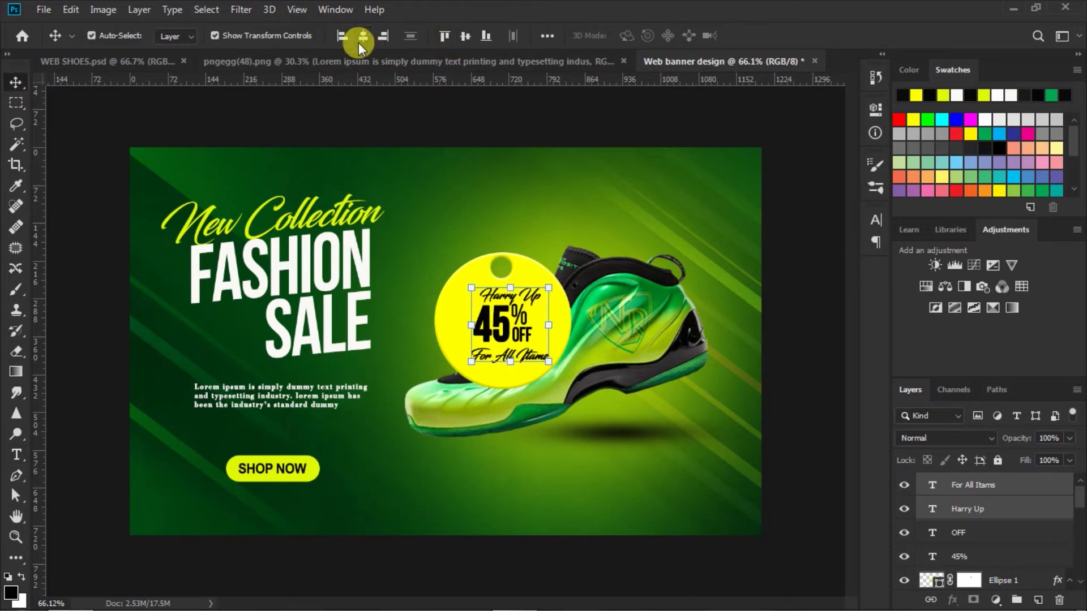
key("Left")
key("Left")
key("Left")
key("Left")
key("Left")
key("Left")
key("Up")
key("Up")
key("Up")
key("Up")
key("Up")
key("Up")
key("Up")
key("Up")
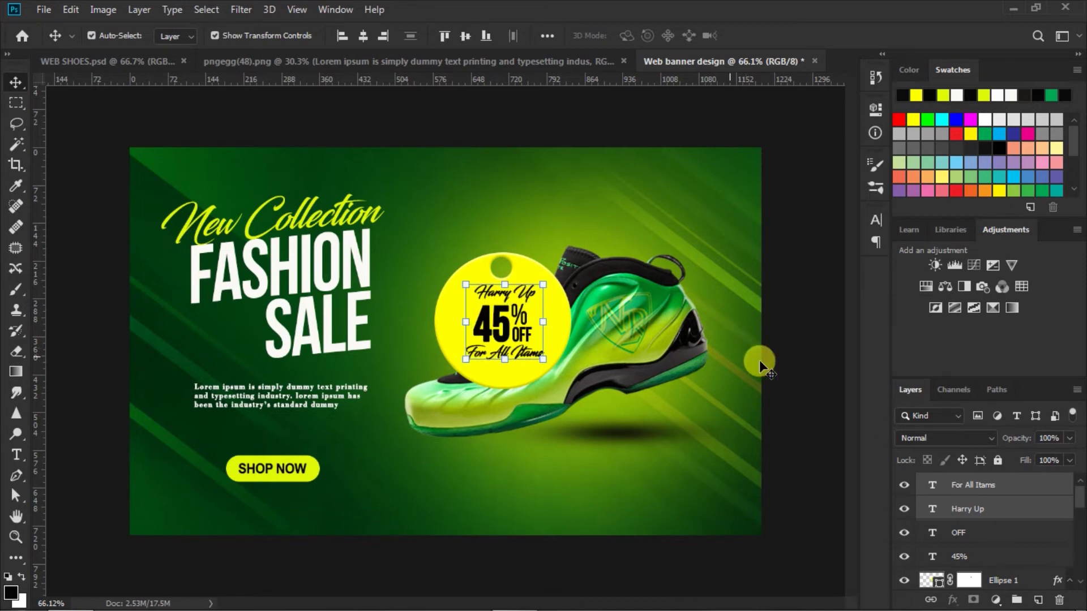
left_click(803, 398)
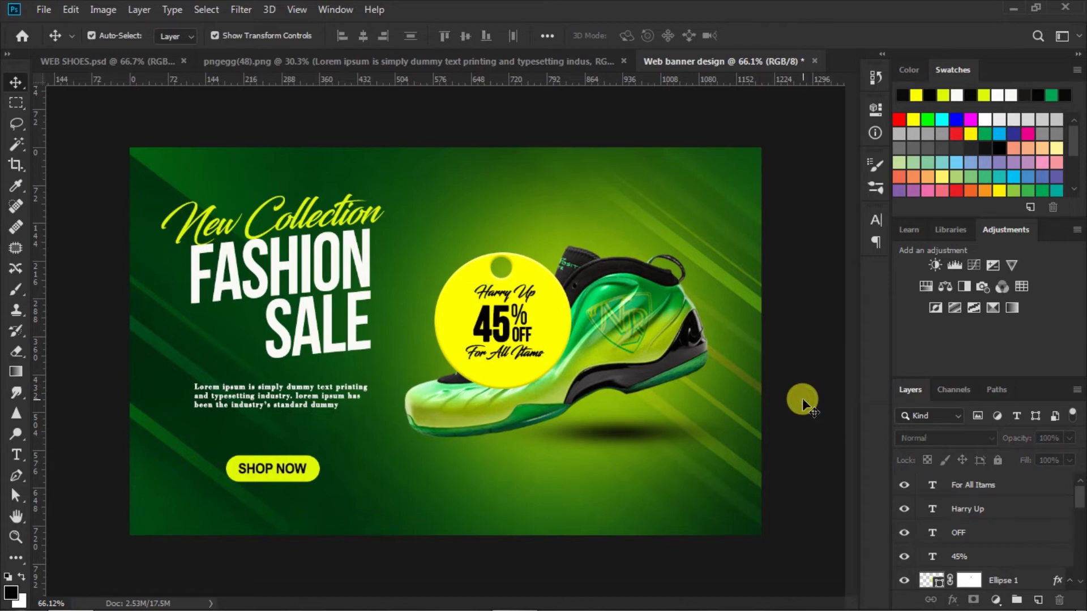
Tilt the tag and its text slightly and move them to the shoe's lower right.
left_click(924, 582)
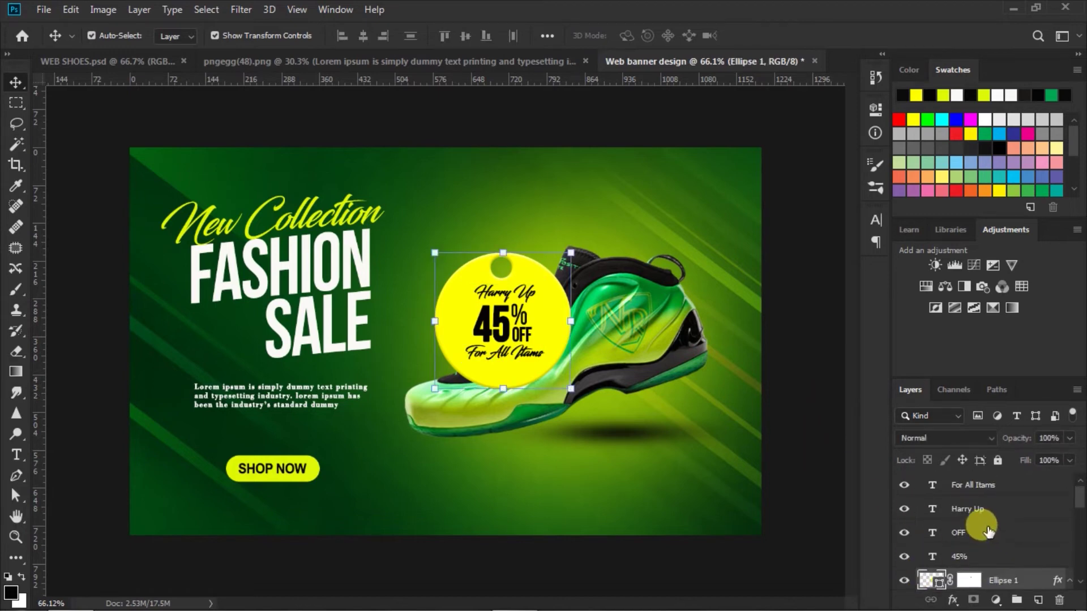
left_click(958, 486, "shift")
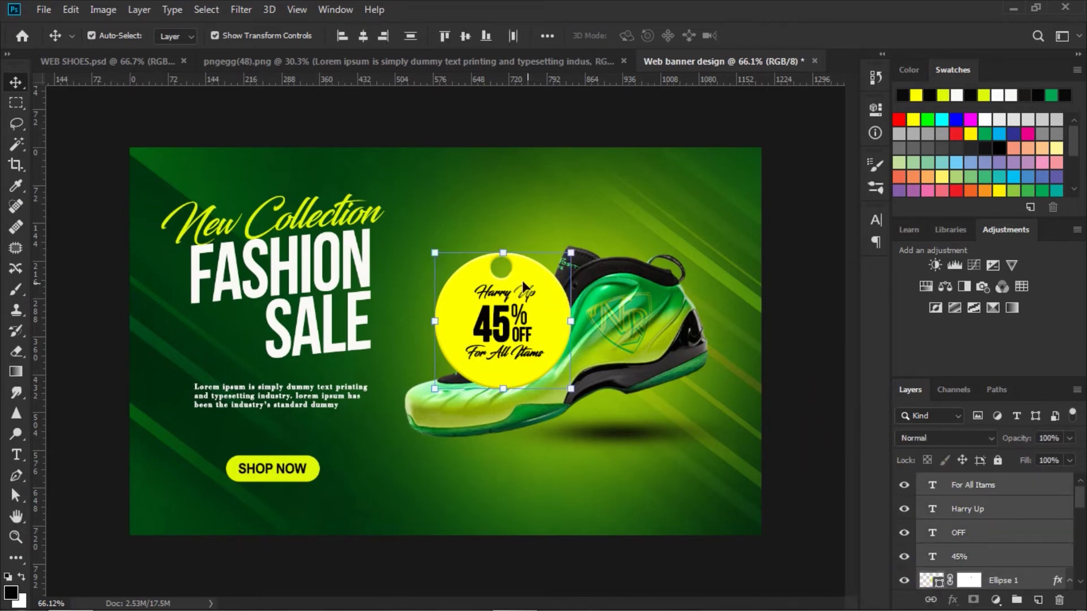
left_click_drag(425, 242, 416, 250)
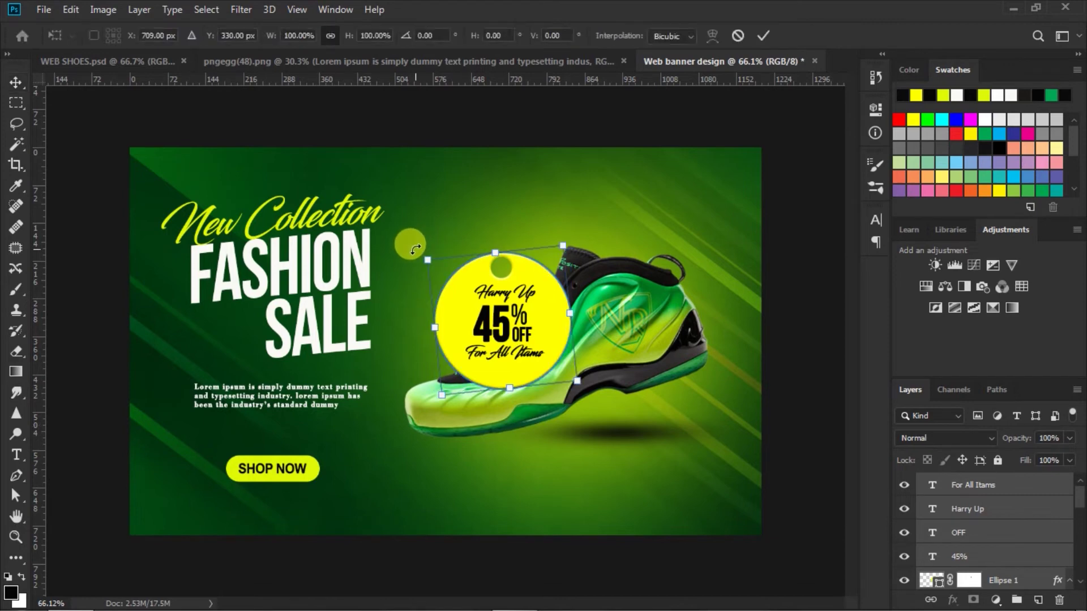
left_click(764, 36)
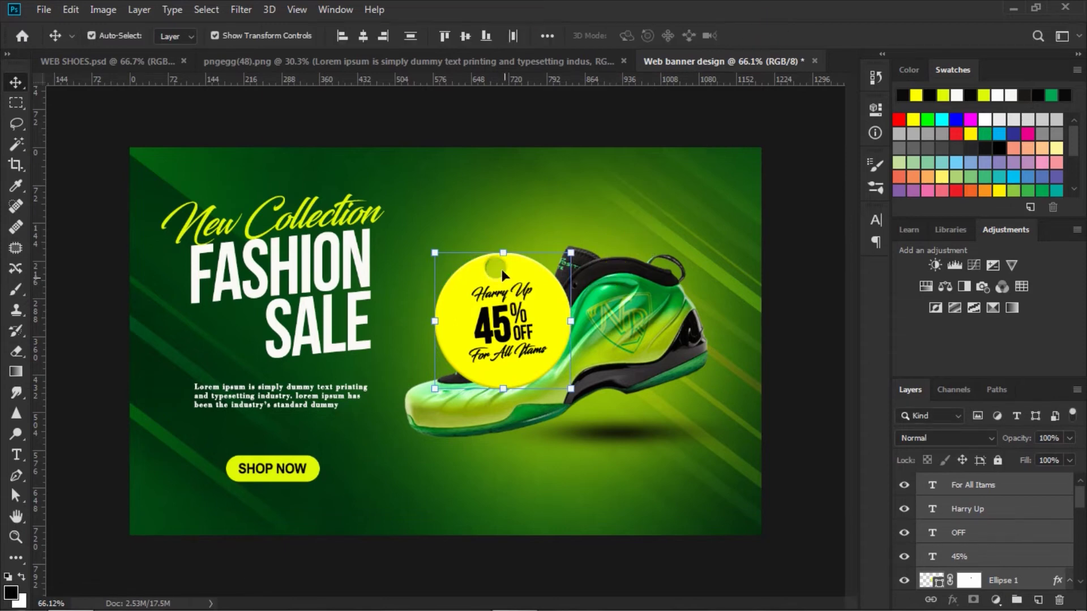
mouse_move(524, 269)
left_mouse_down()
mouse_move(641, 363)
mouse_move(708, 353)
left_mouse_up()
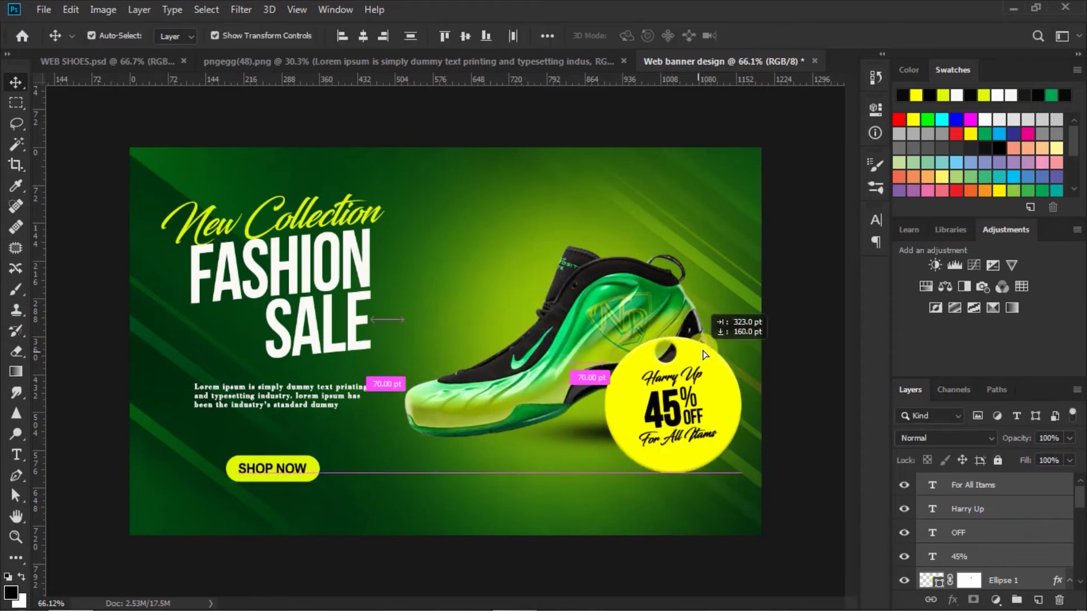
left_click_drag(708, 352, 705, 340)
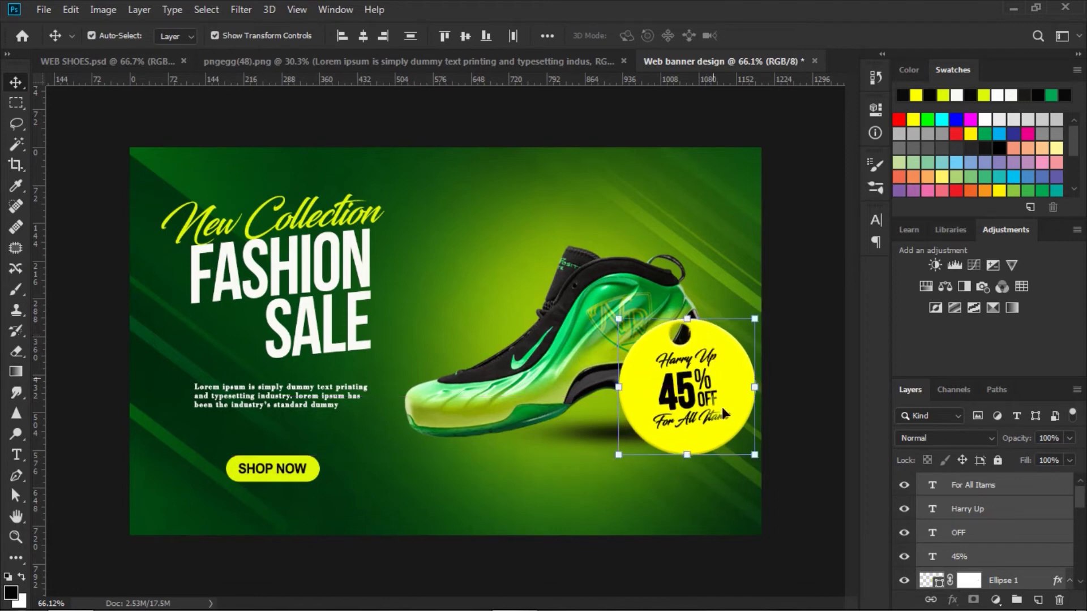
Shrink the tag to about 83% and nudge it up and right.
left_click_drag(752, 455, 739, 433)
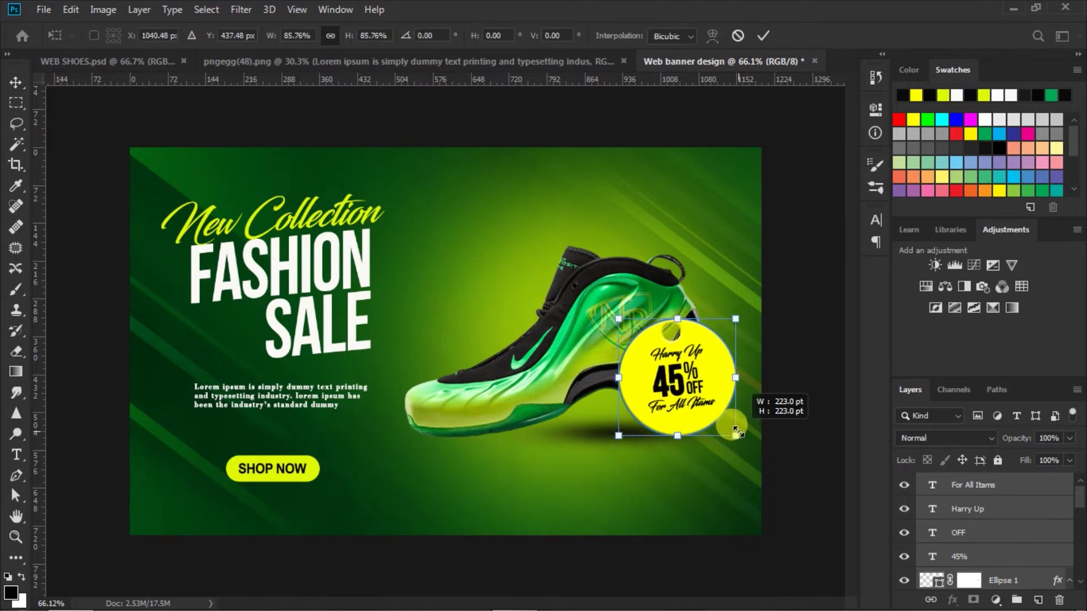
left_click_drag(739, 434, 734, 427)
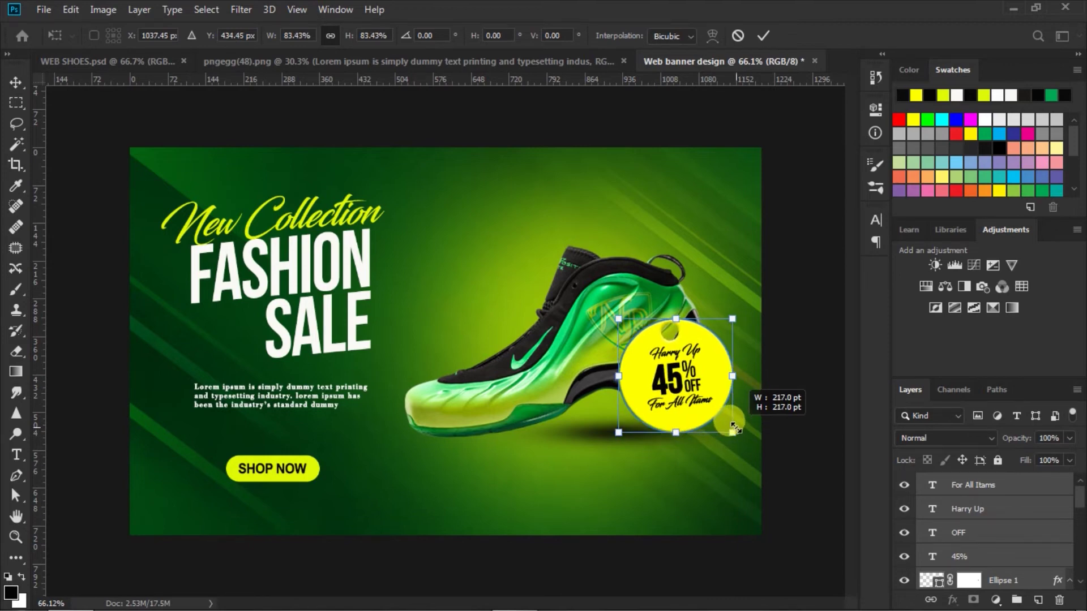
left_click(763, 36)
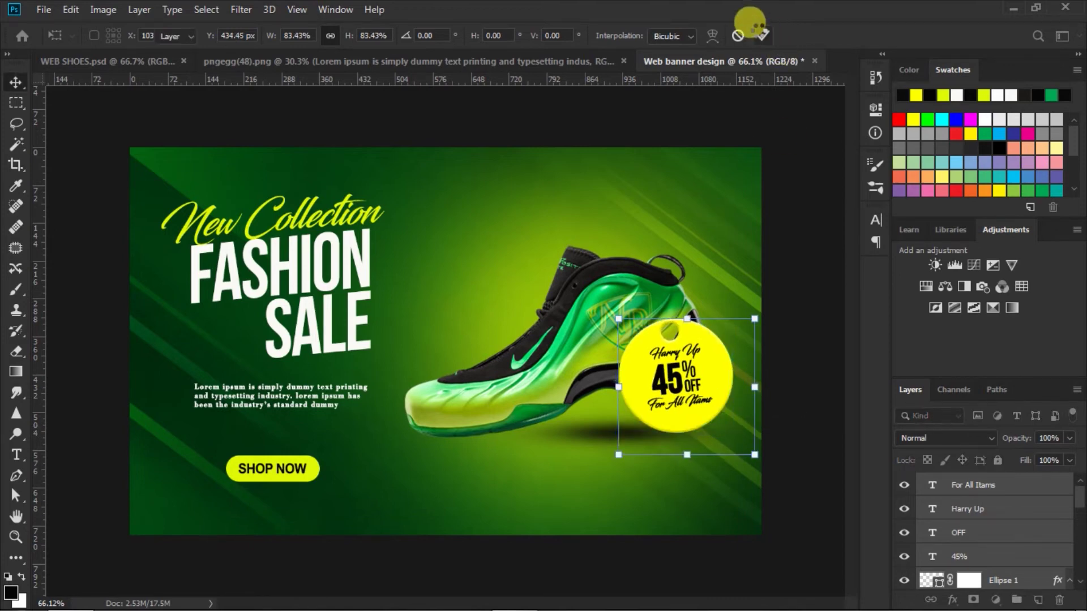
key("shift+Right")
key("shift+Right")
key("shift+Right")
key("shift+Up")
key("shift+Up")
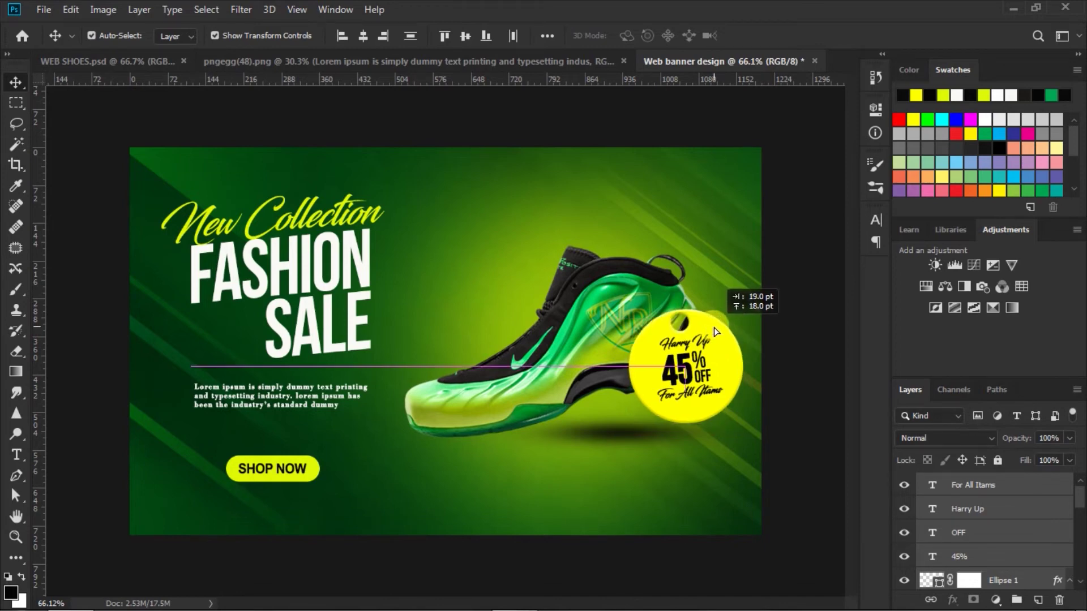
left_click(794, 332)
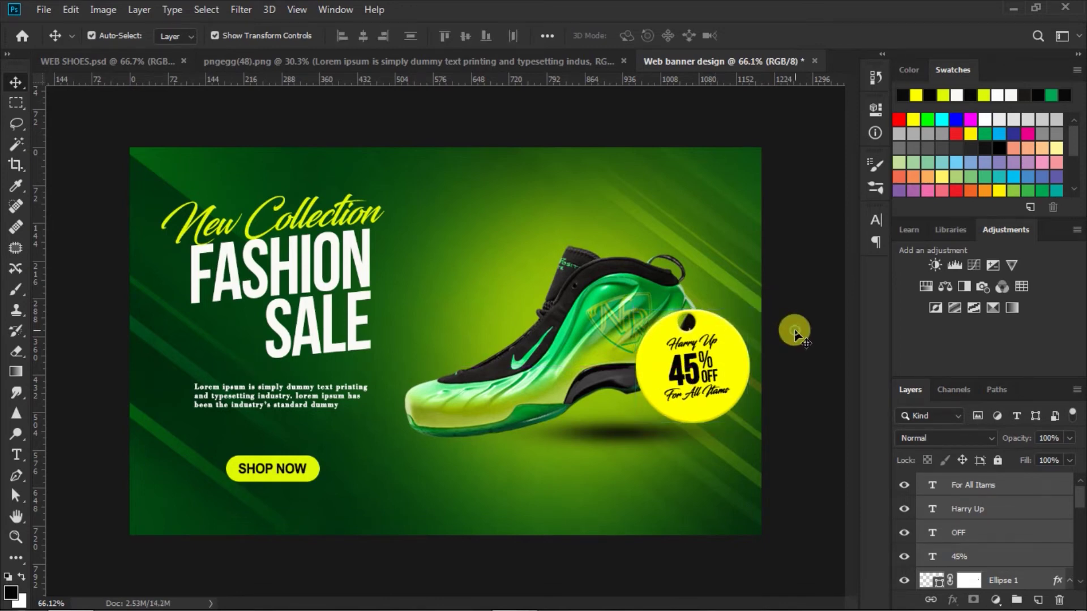
left_click(17, 474)
Set the Pen shape to no fill with a black 10.35 pt stroke.
left_click(176, 36)
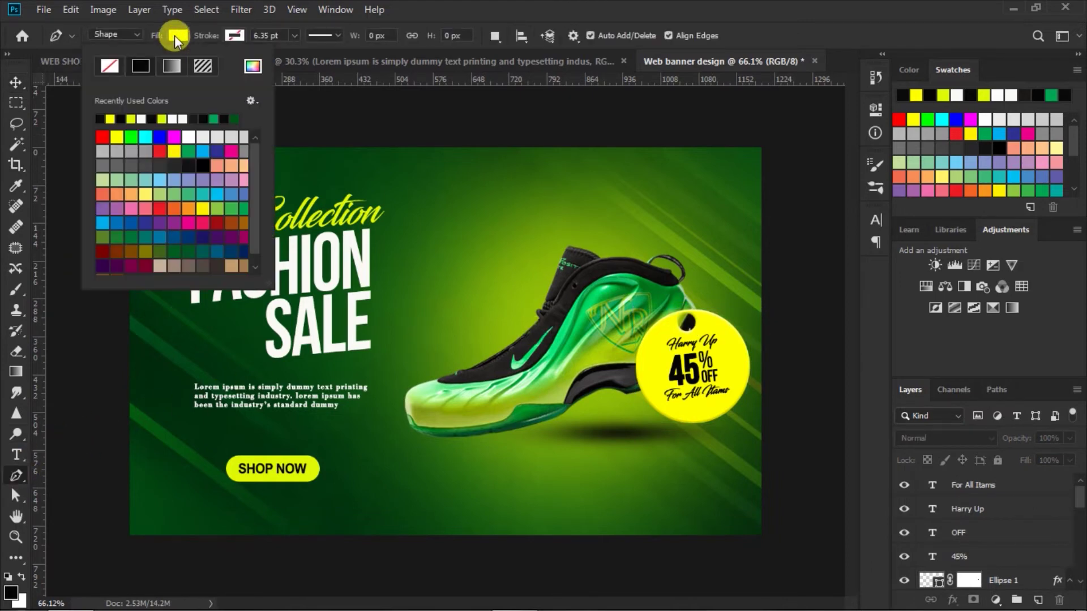
left_click(109, 66)
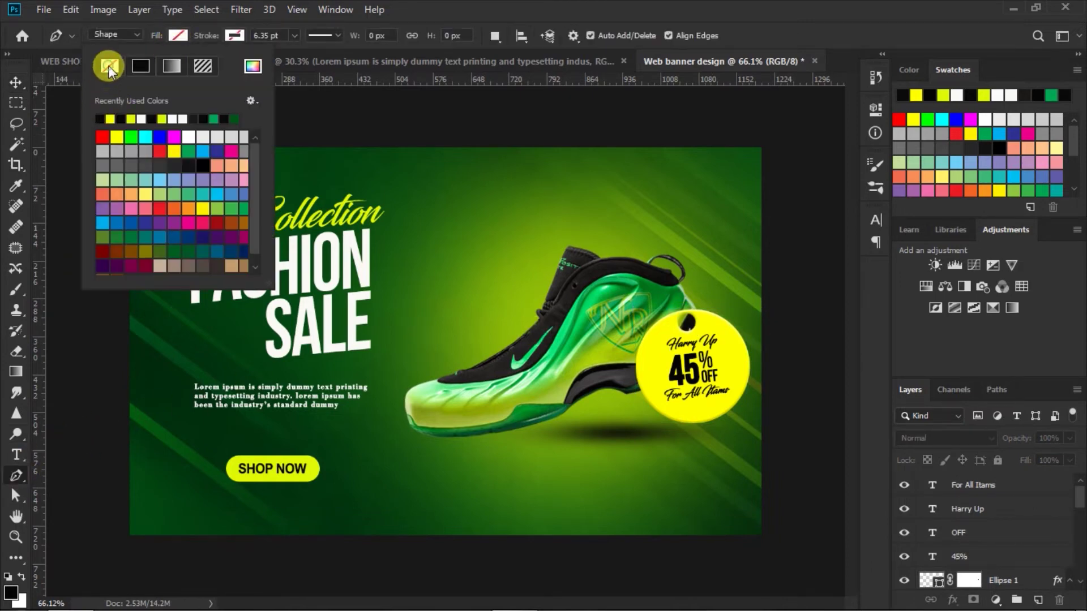
left_click(234, 35)
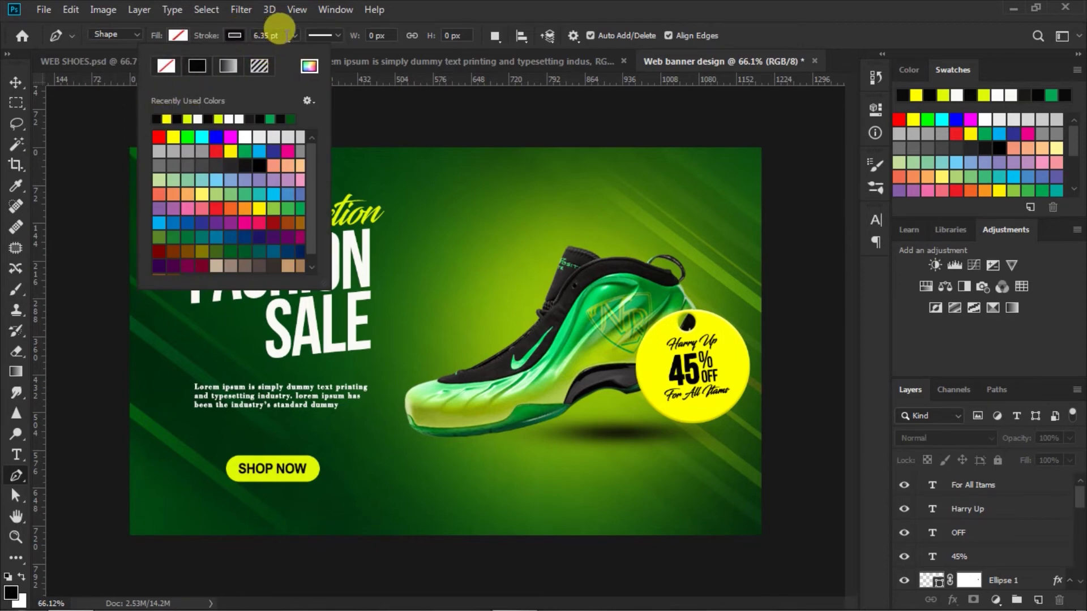
left_click(268, 36)
key("Up")
key("Up")
key("Up")
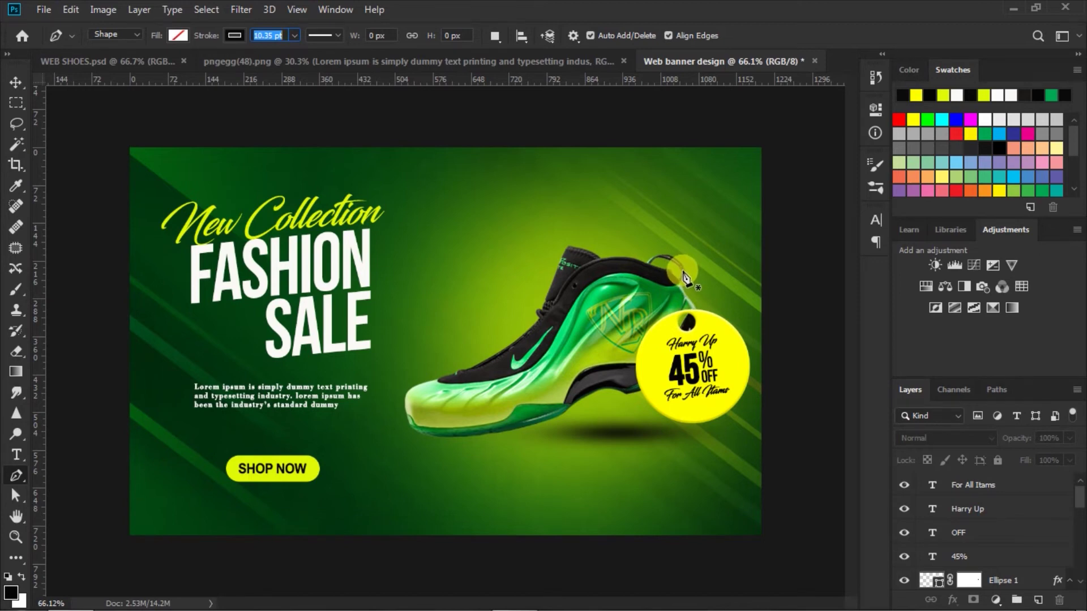
Draw a curved string loop from the shoe's heel loop through the tag's hole.
left_click(683, 273)
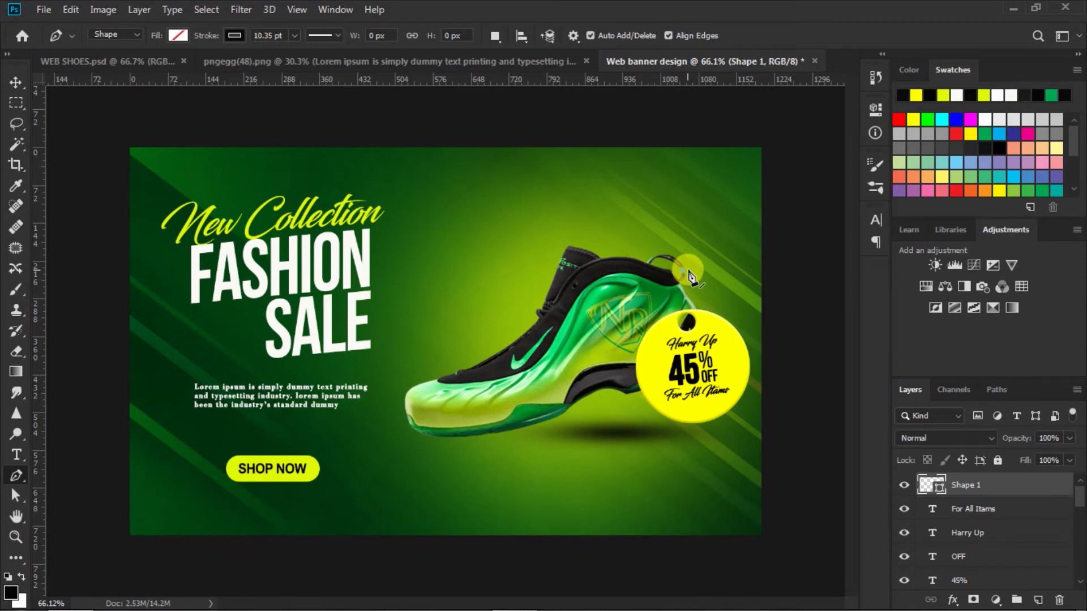
left_click(697, 314)
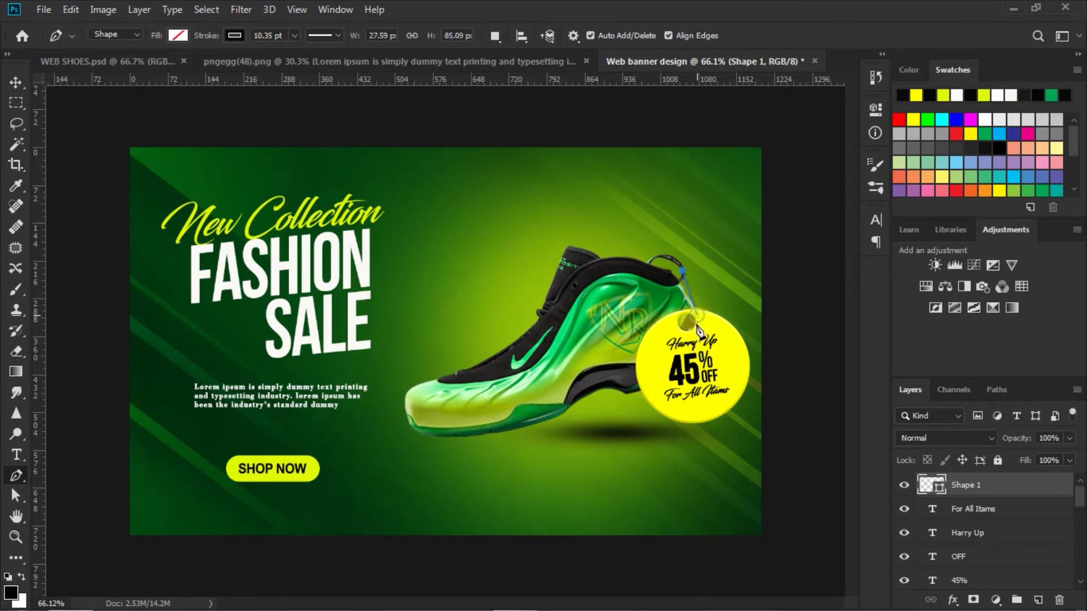
left_click_drag(697, 315, 680, 360)
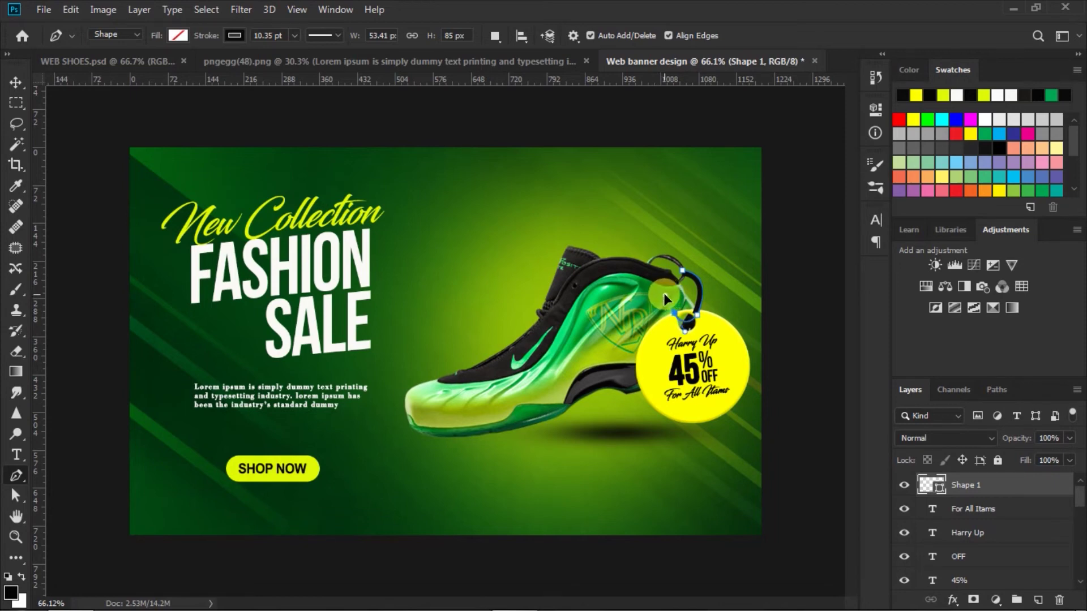
left_click(663, 293)
left_click(681, 273)
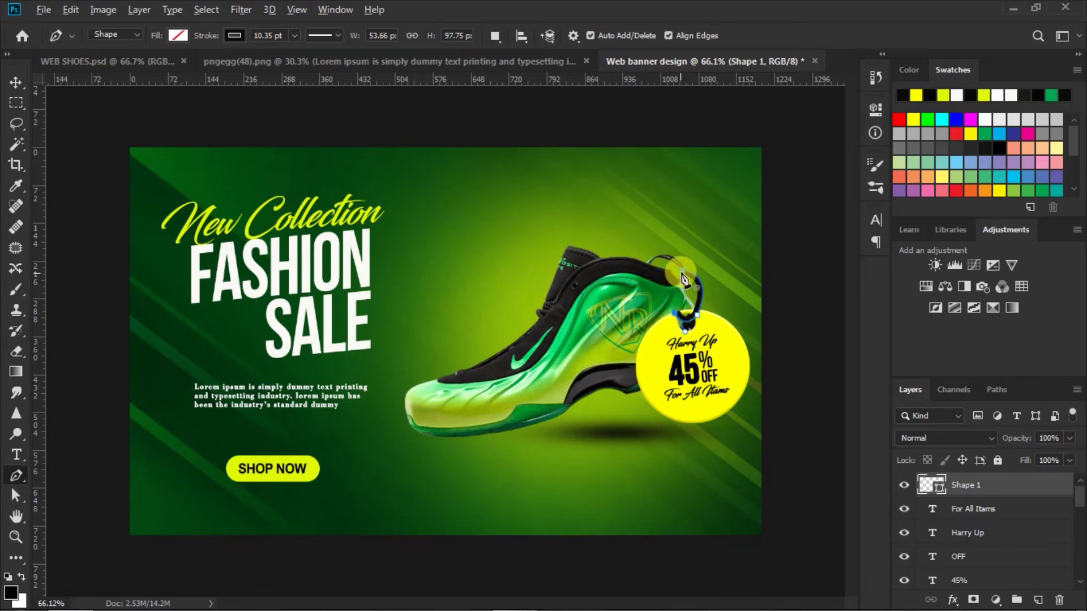
left_click_drag(694, 254, 710, 254)
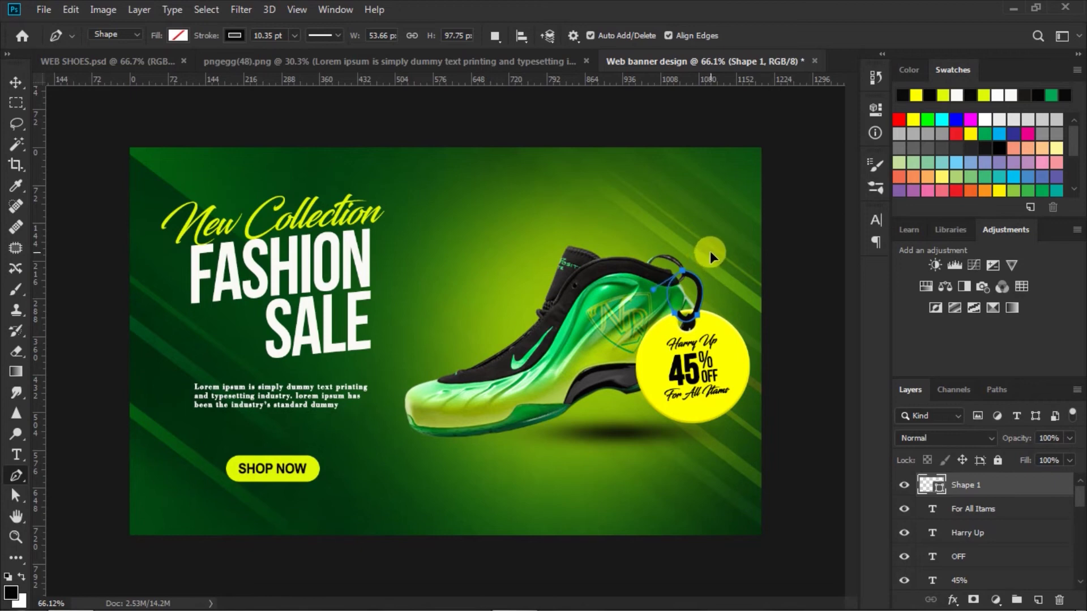
left_click_drag(710, 257, 710, 250)
left_click(776, 299, "ctrl")
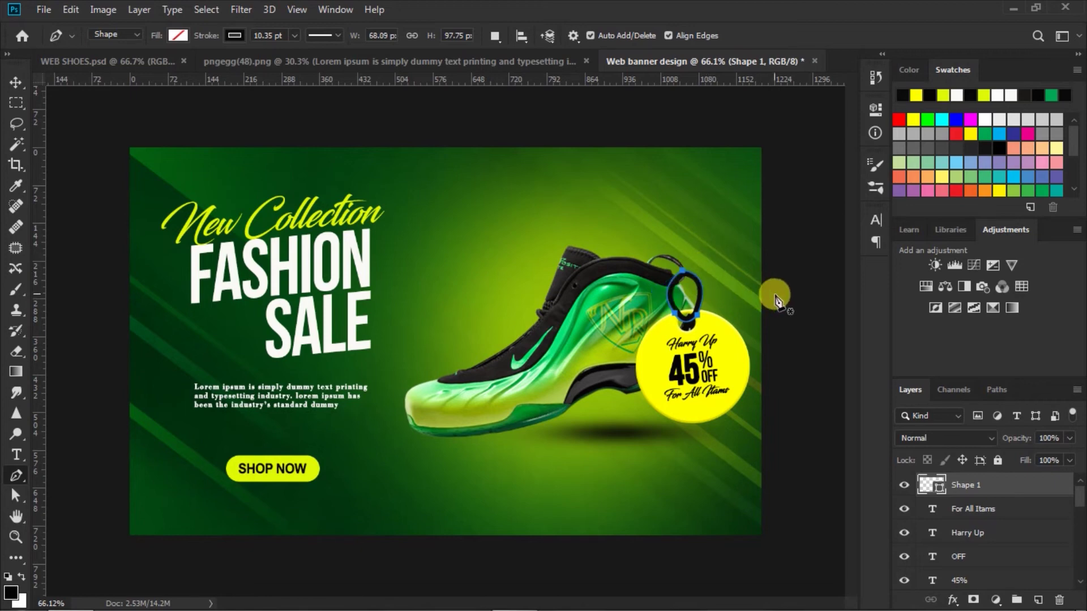
left_click(16, 82)
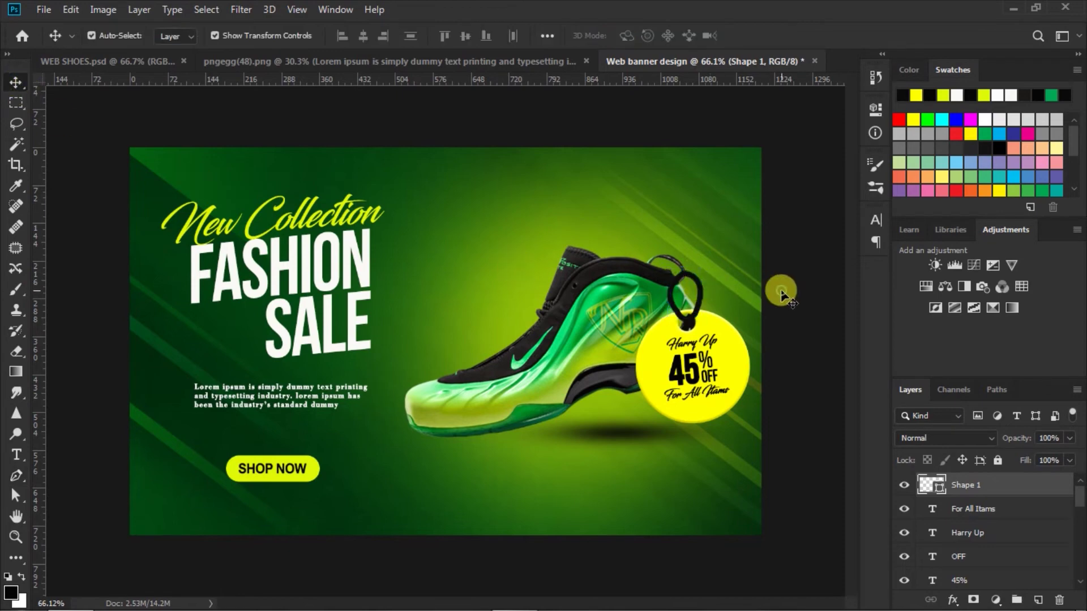
left_click(781, 291)
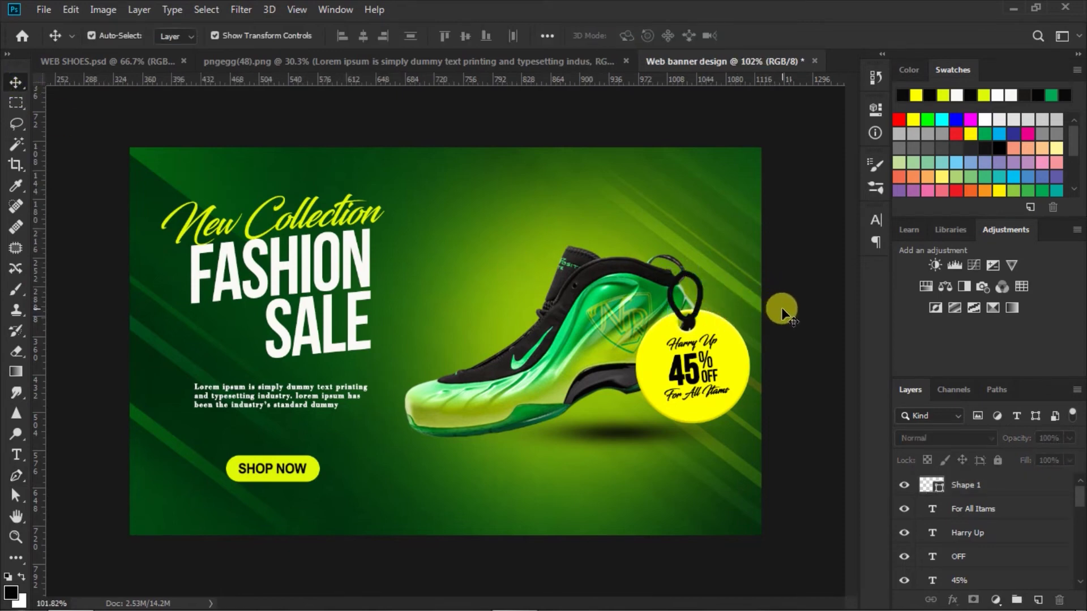
Nudge Shape 1 up and drag its curve handles into a rounded teardrop loop through the tag hole.
scroll(781, 308, "up", 2)
scroll(712, 274, "up", 2)
left_click_drag(714, 258, 705, 267)
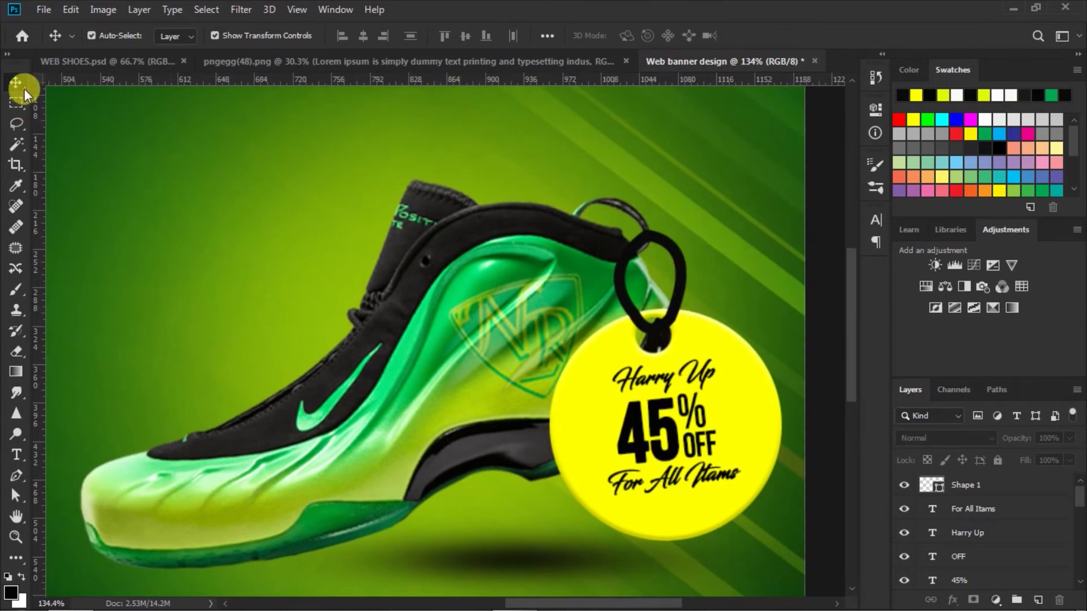
left_click(682, 271)
key("Up")
key("Up")
key("Up")
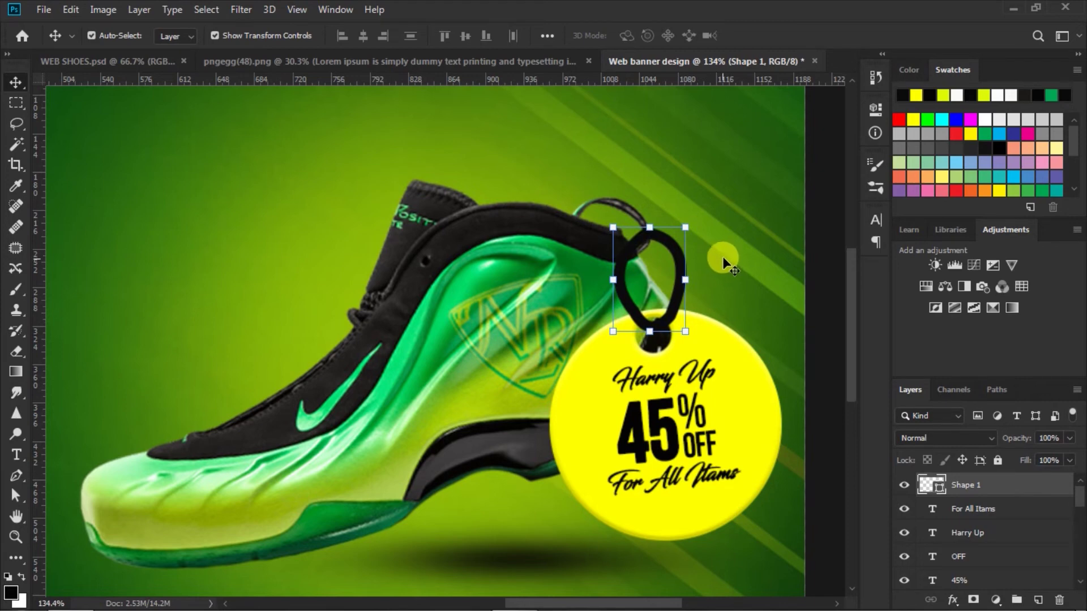
left_click(15, 497)
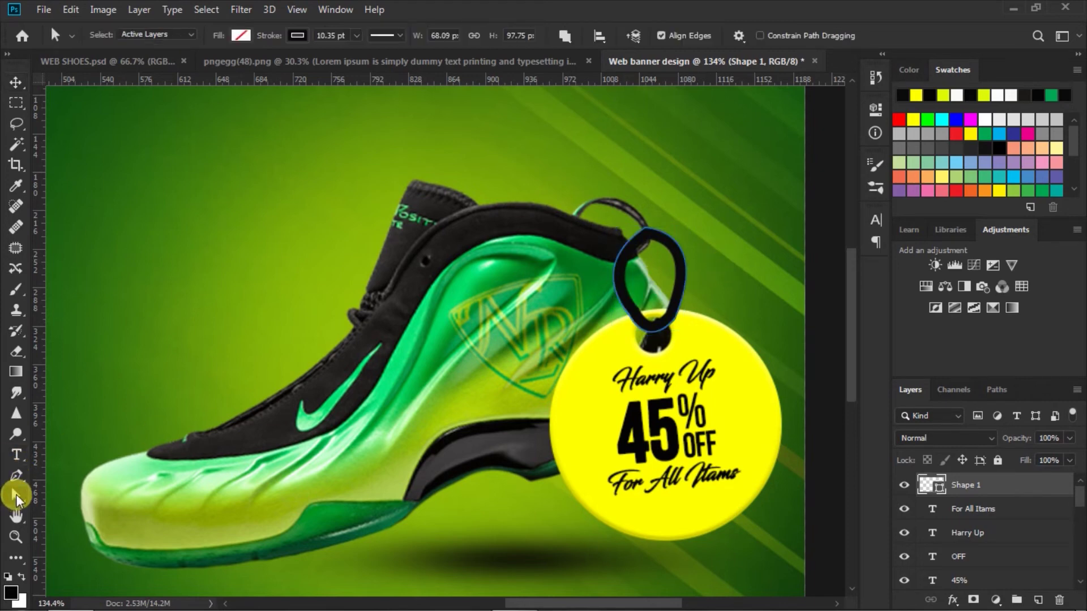
left_click_drag(680, 311, 718, 229)
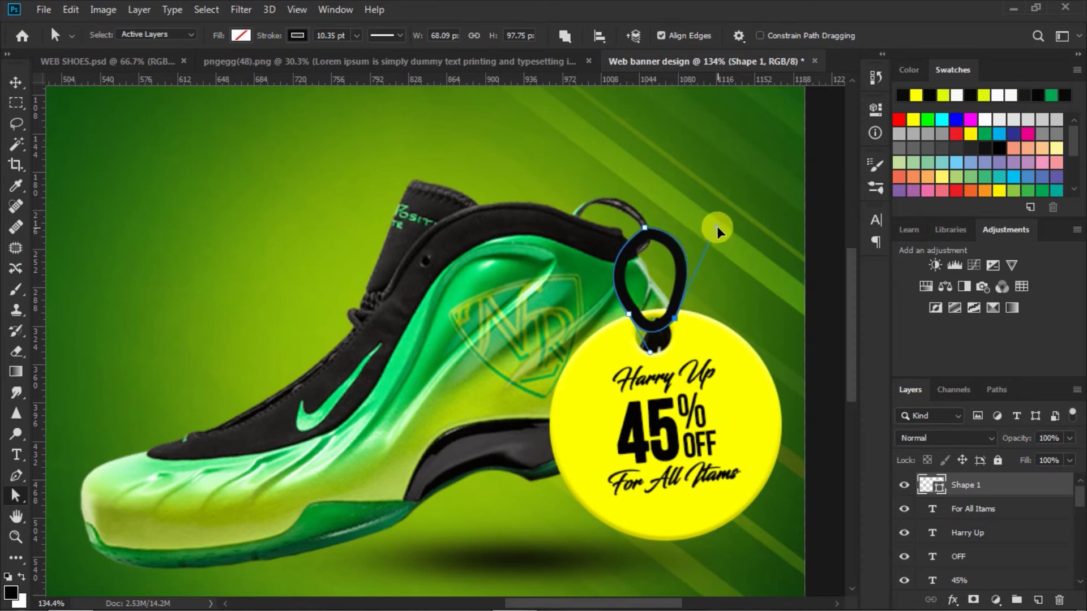
left_click_drag(715, 228, 714, 225)
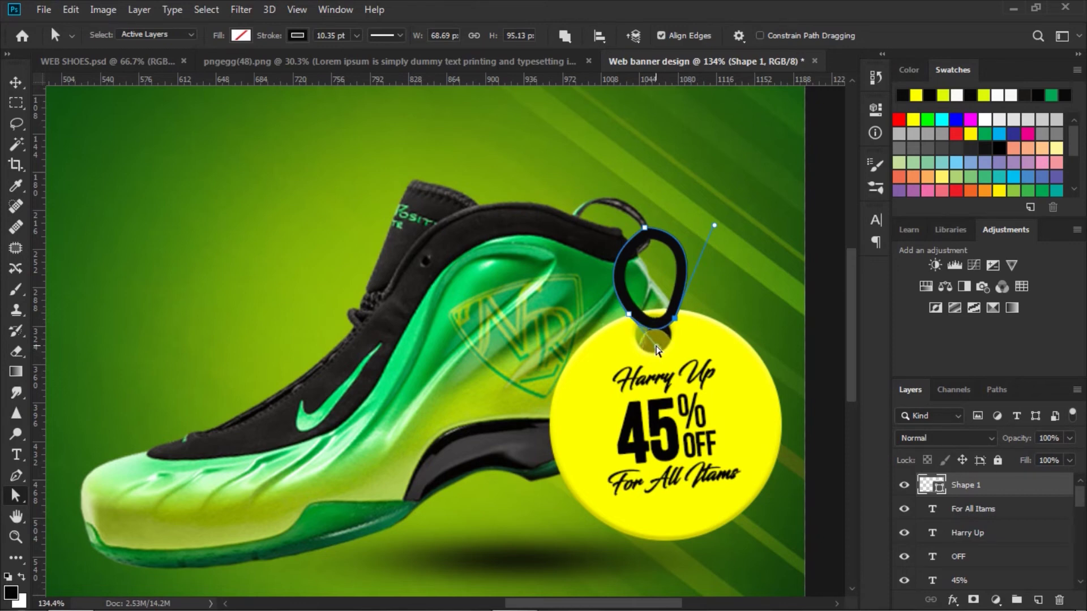
mouse_move(645, 228)
left_mouse_down()
mouse_move(587, 270)
mouse_move(587, 260)
left_mouse_up()
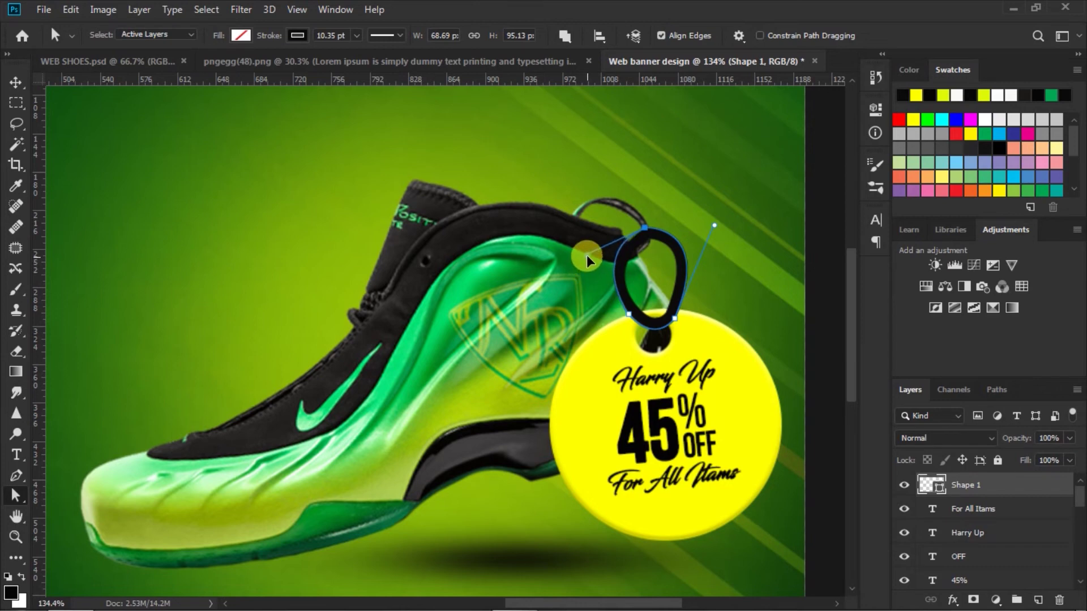
left_click(16, 82)
left_click(813, 253)
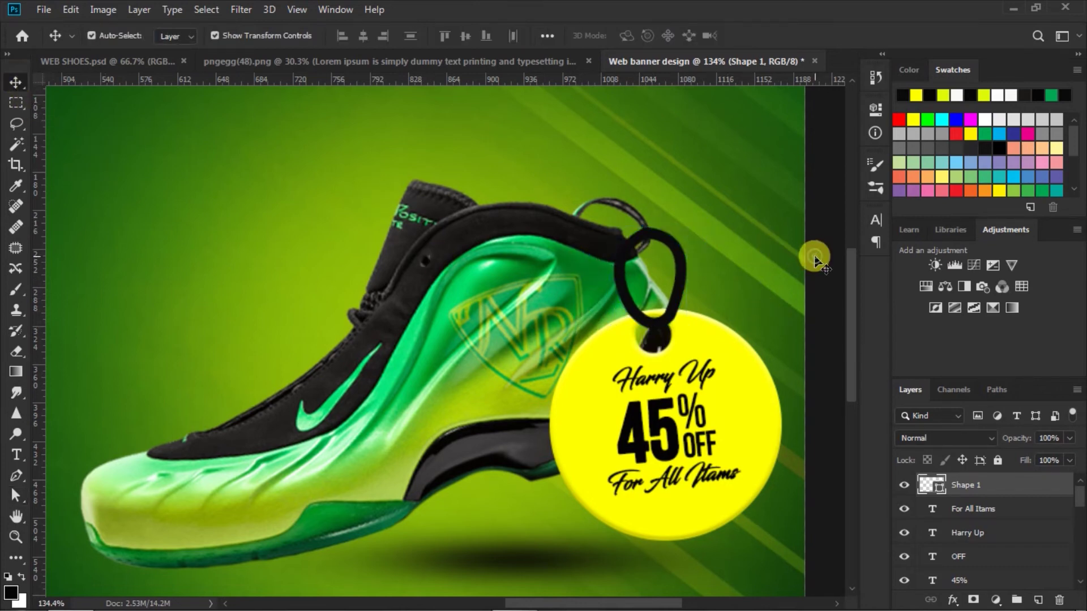
left_click(973, 484)
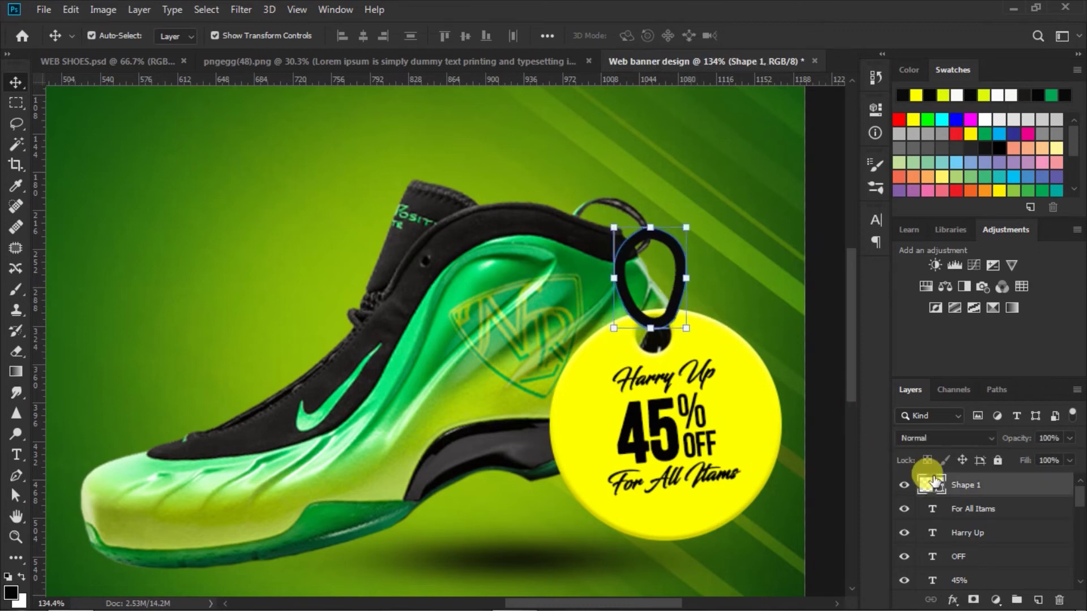
Mask Shape 1 and paint out the string's right strand where it overlaps the tag's top edge with a small black brush.
left_click(972, 601)
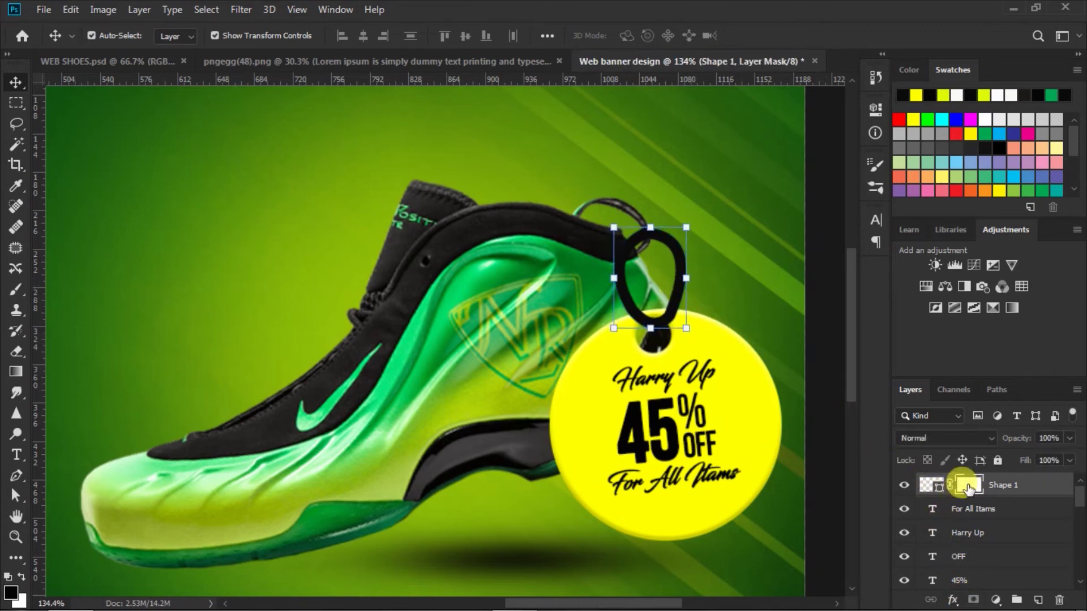
left_click(16, 289)
key("bracketleft")
key("bracketleft")
key("bracketleft")
scroll(679, 322, "up", 2)
key("bracketleft")
scroll(679, 321, "up", 1)
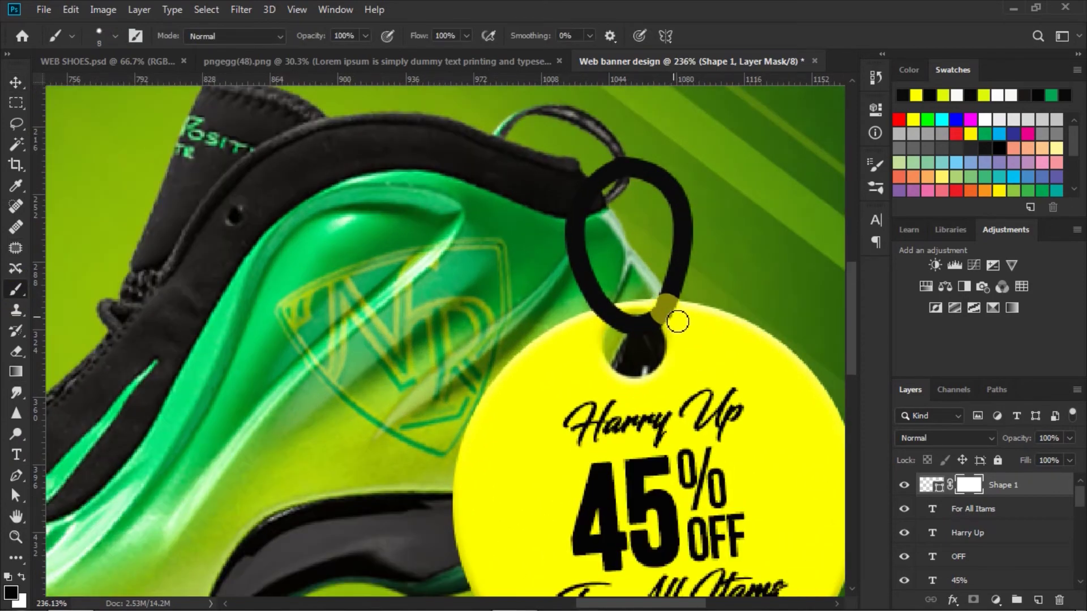
scroll(678, 322, "down", 1)
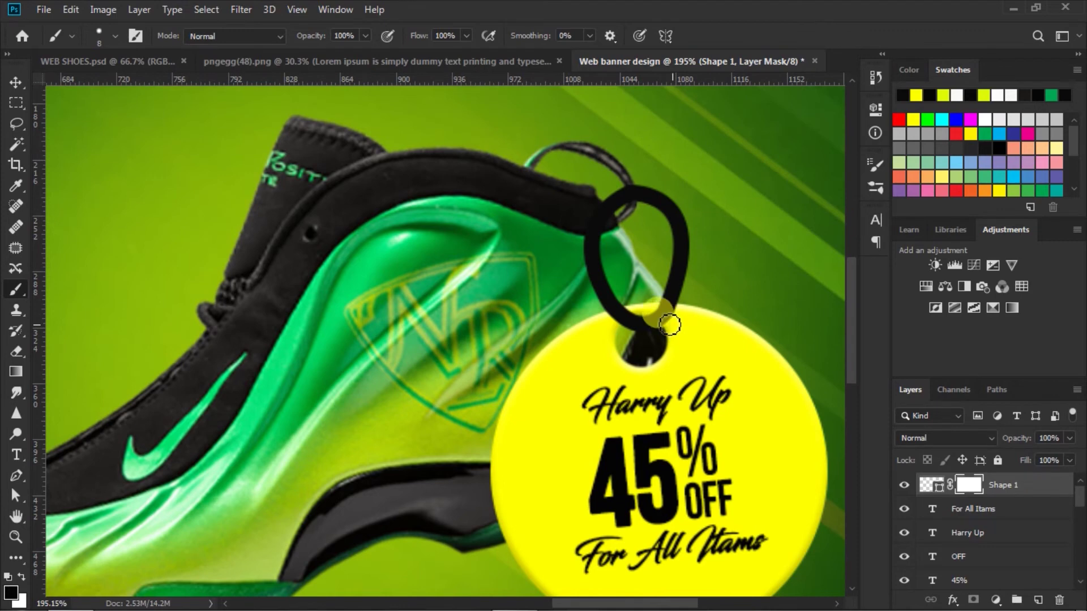
mouse_move(669, 324)
left_mouse_down()
mouse_move(675, 316)
mouse_move(643, 306)
mouse_move(683, 313)
mouse_move(671, 317)
left_mouse_up()
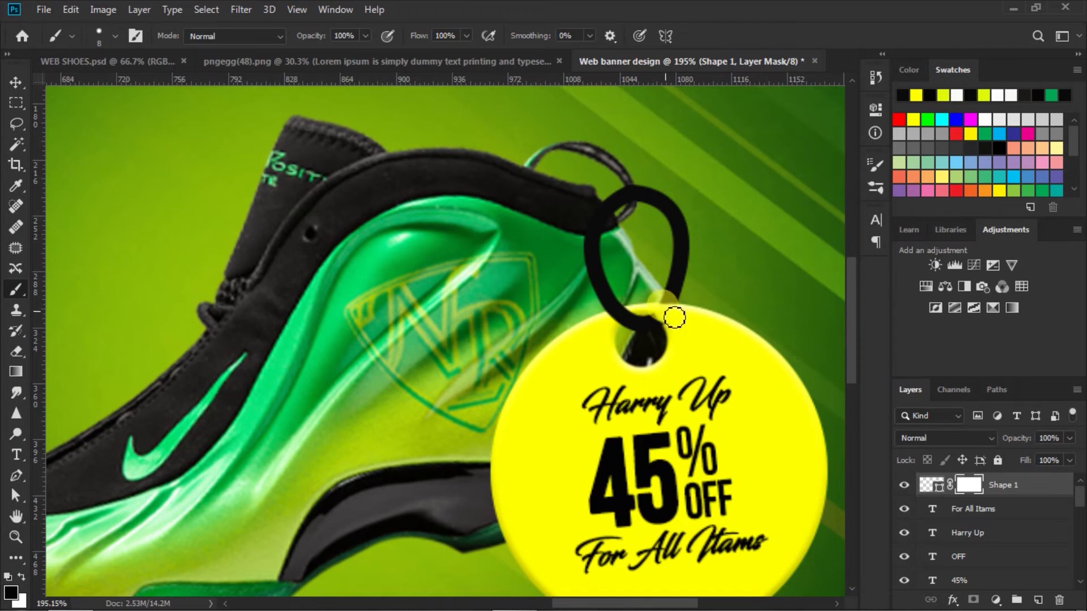
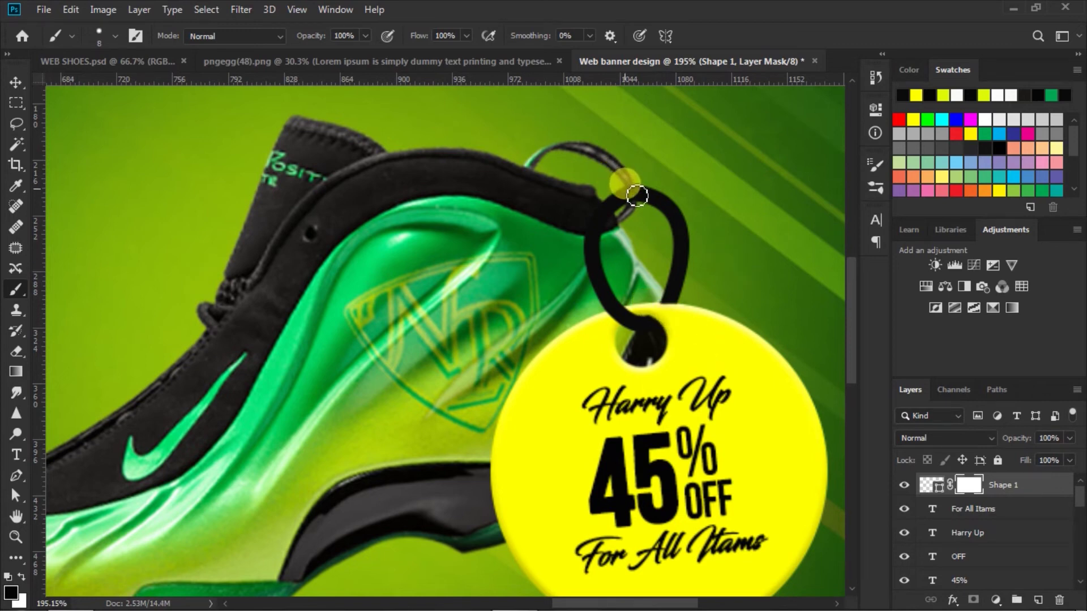
Erase Shape 1's layer mask with a smaller brush so the loop strand shows over the collar.
key("bracketleft")
key("bracketleft")
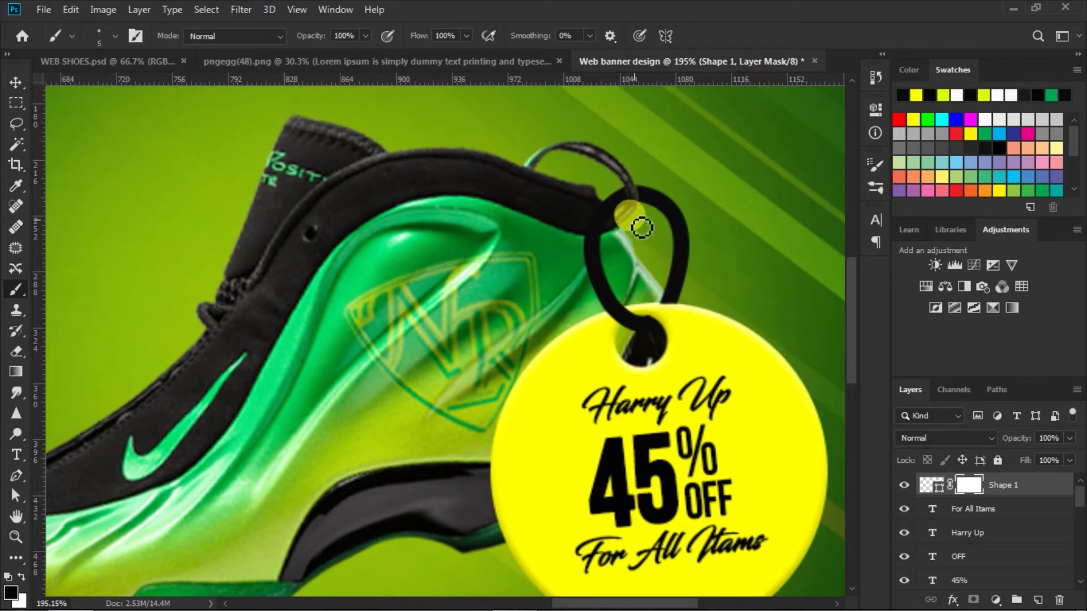
scroll(636, 210, "up", 1)
scroll(637, 200, "down", 1)
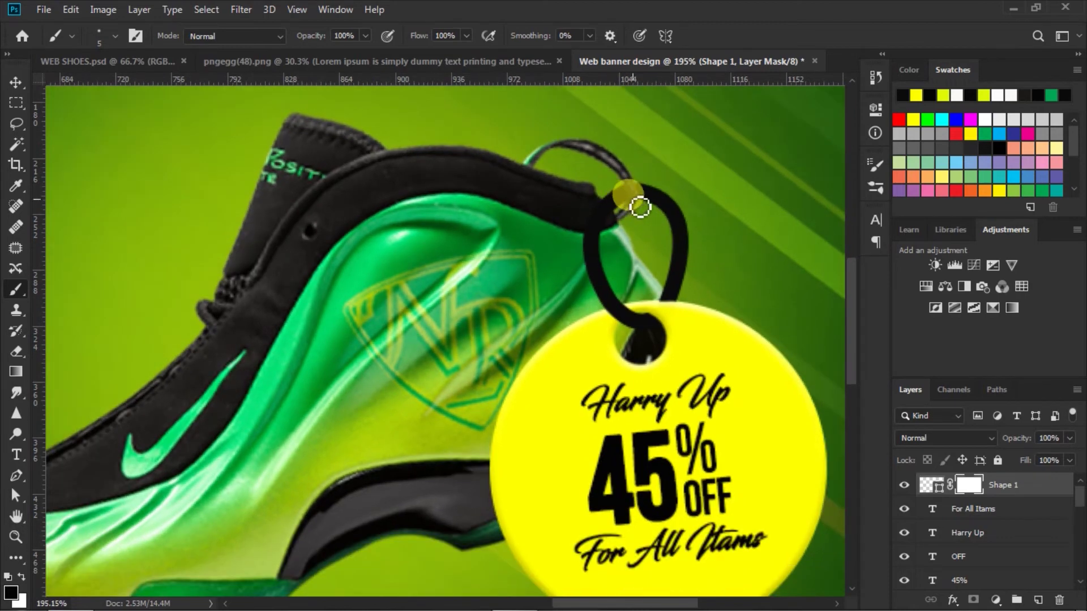
left_click(16, 352)
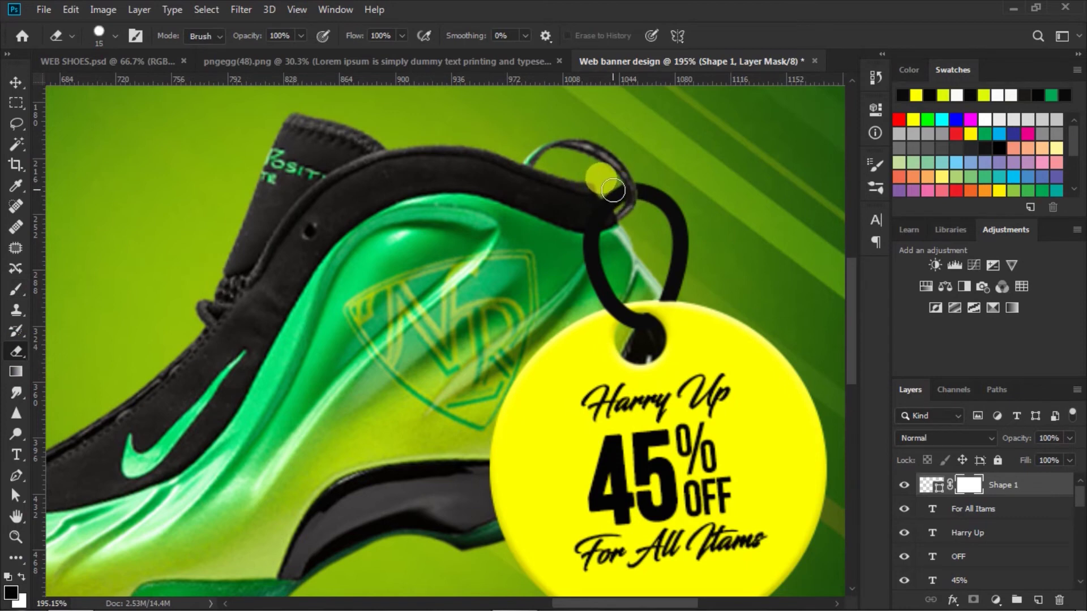
mouse_move(618, 197)
left_mouse_down()
mouse_move(589, 165)
mouse_move(648, 178)
left_mouse_up()
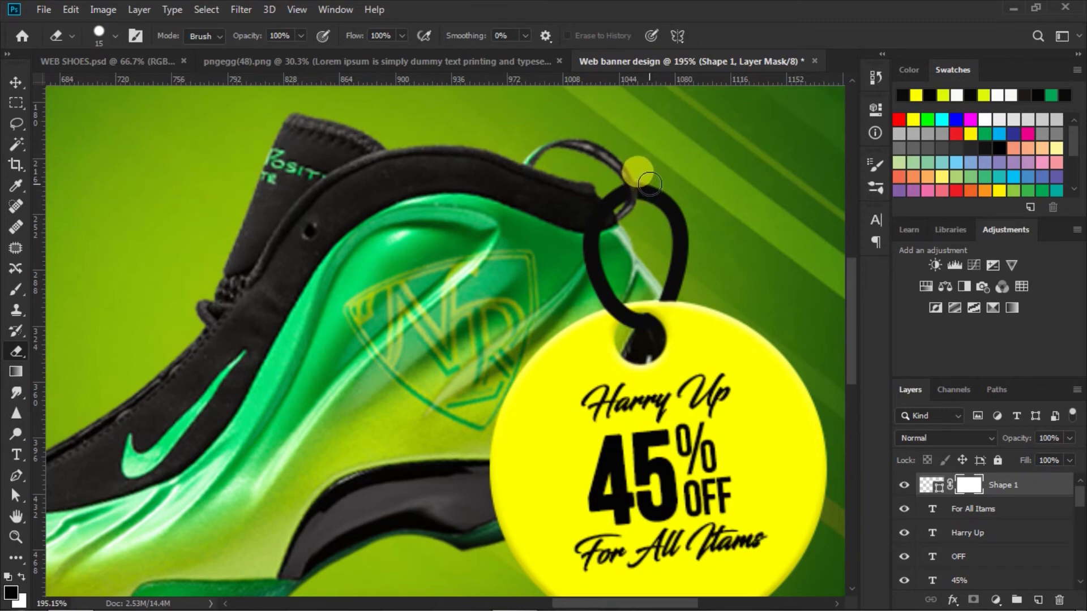
scroll(705, 216, "down", 5)
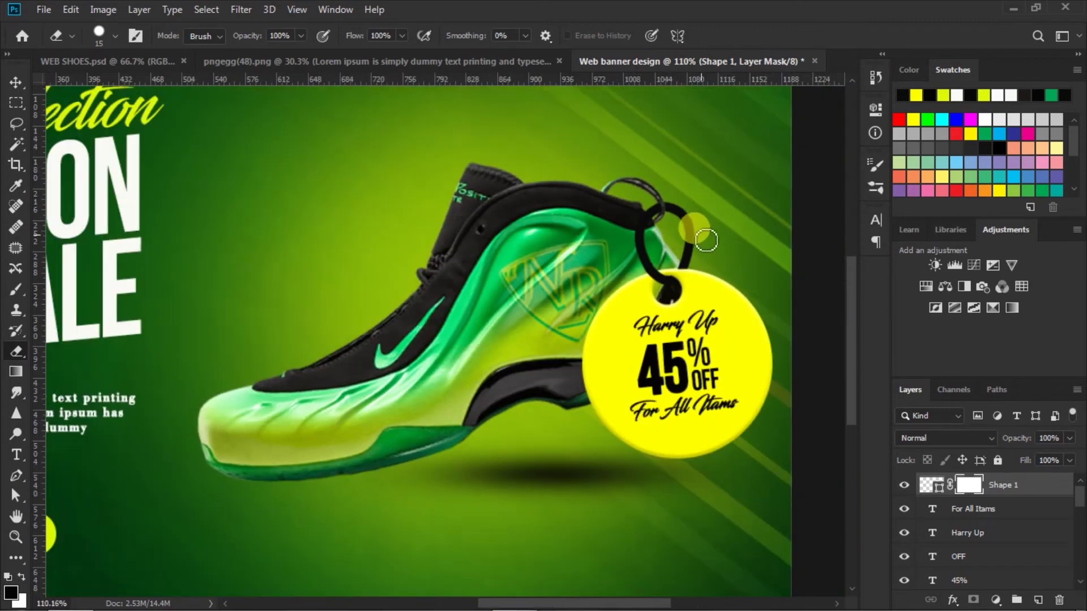
scroll(705, 238, "down", 2)
scroll(704, 248, "down", 1)
scroll(705, 248, "down", 1)
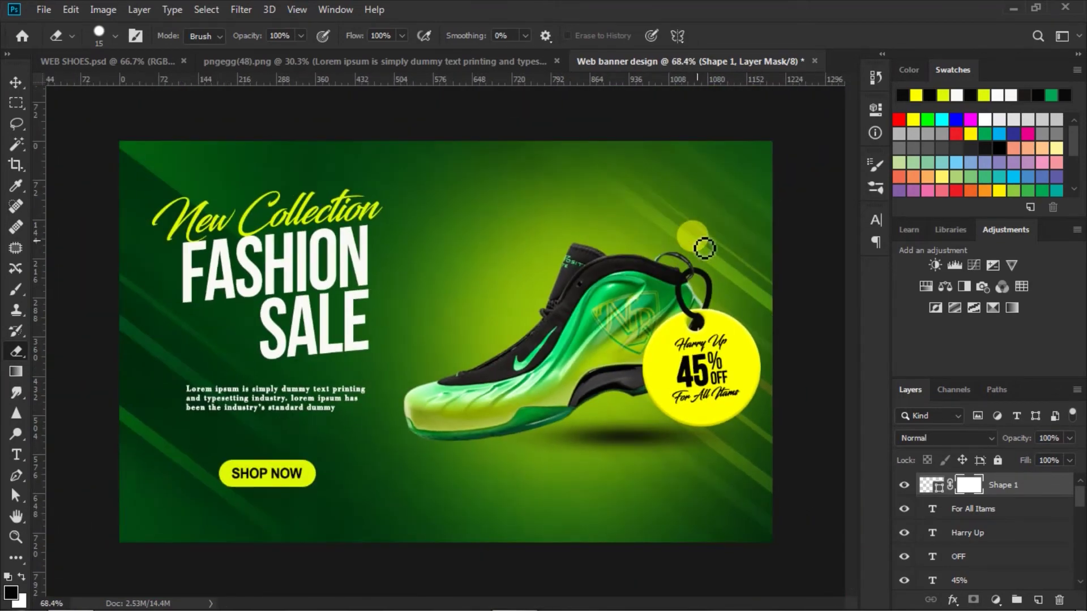
scroll(705, 248, "down", 1)
left_click(16, 82)
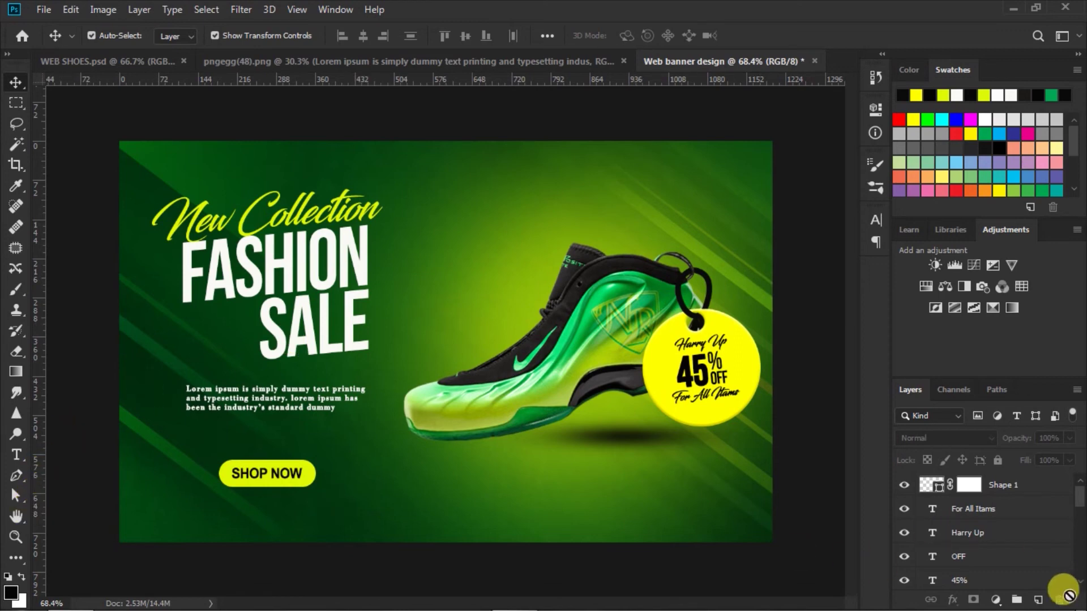
Add a new empty layer above the tag shape and set the foreground colour to white.
left_click(1039, 601)
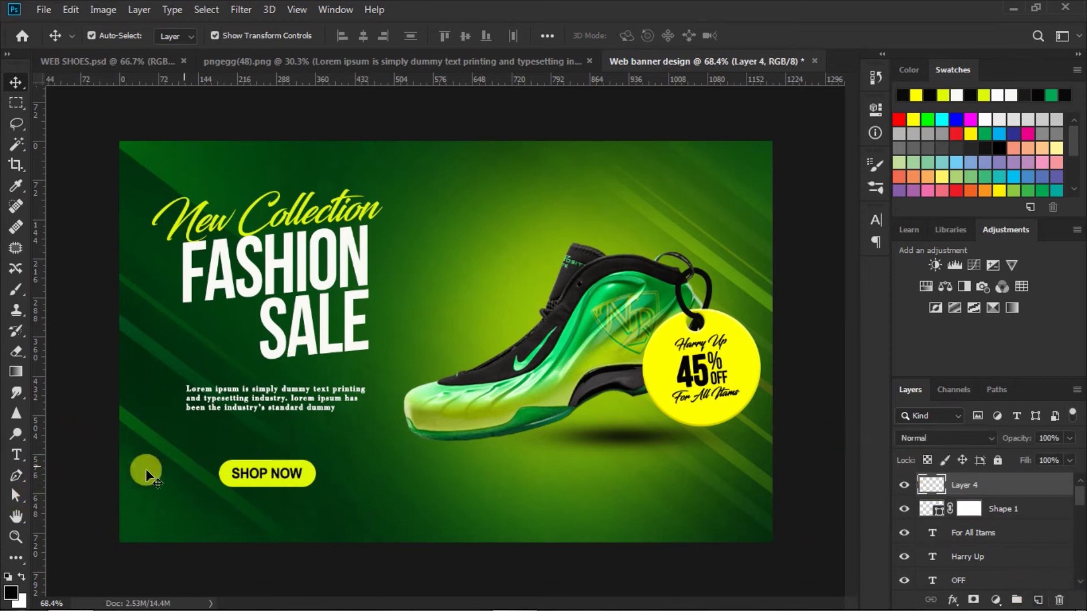
left_click(10, 592)
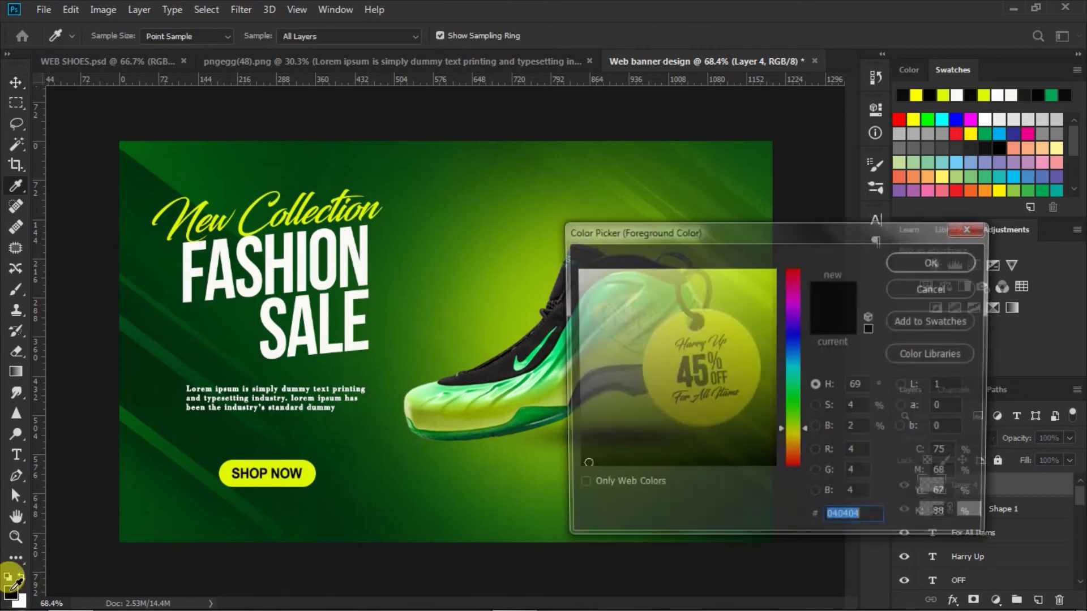
left_click(918, 258)
left_click(17, 291)
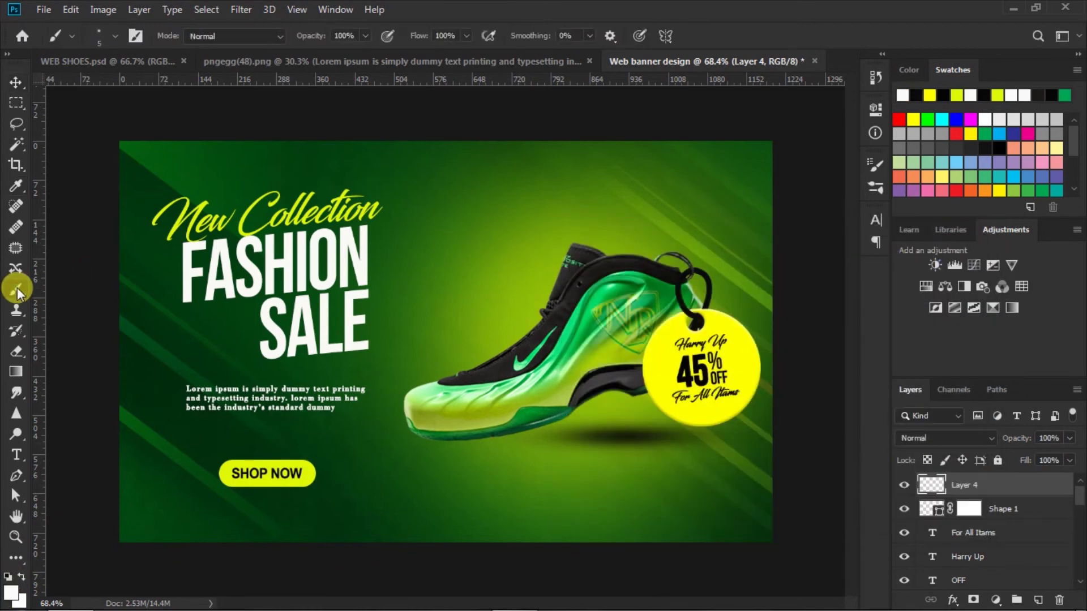
Configure the round brush tip to 11 px size with 124% spacing in Brush Settings.
left_click(110, 37)
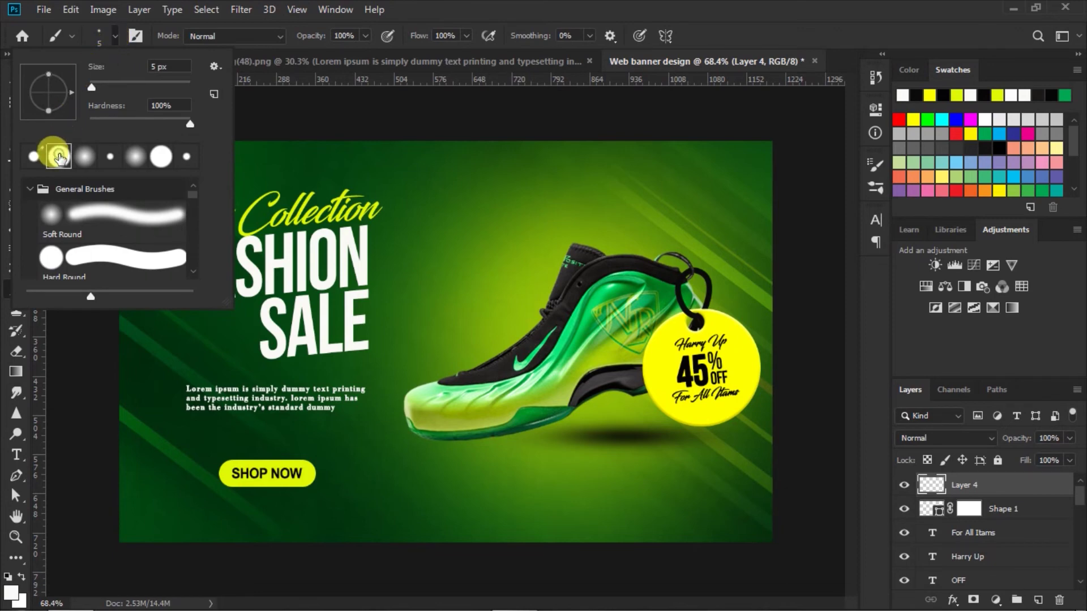
left_click(114, 35)
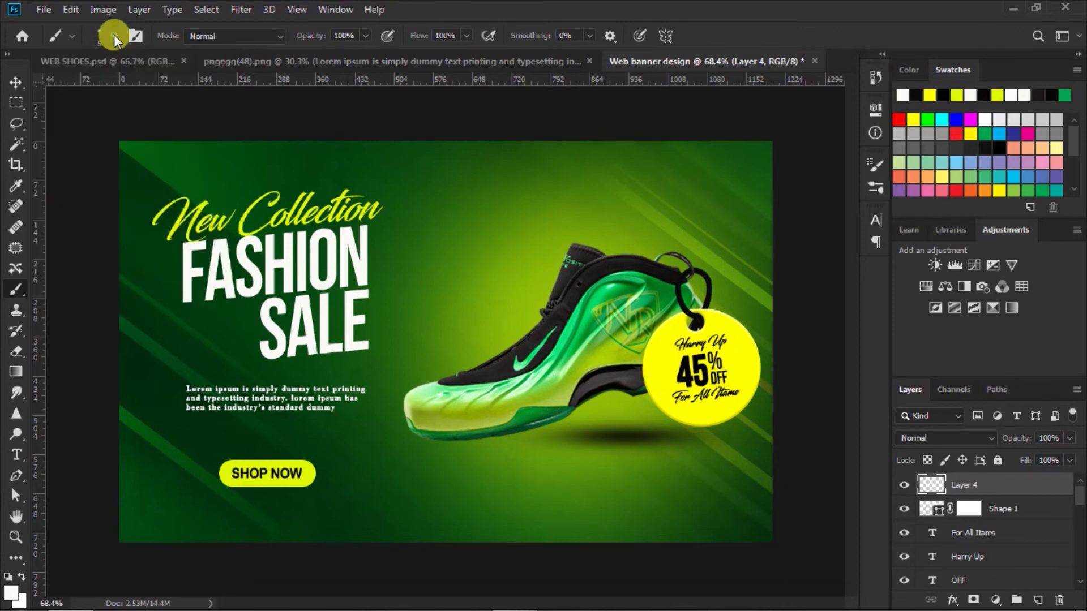
left_click(878, 185)
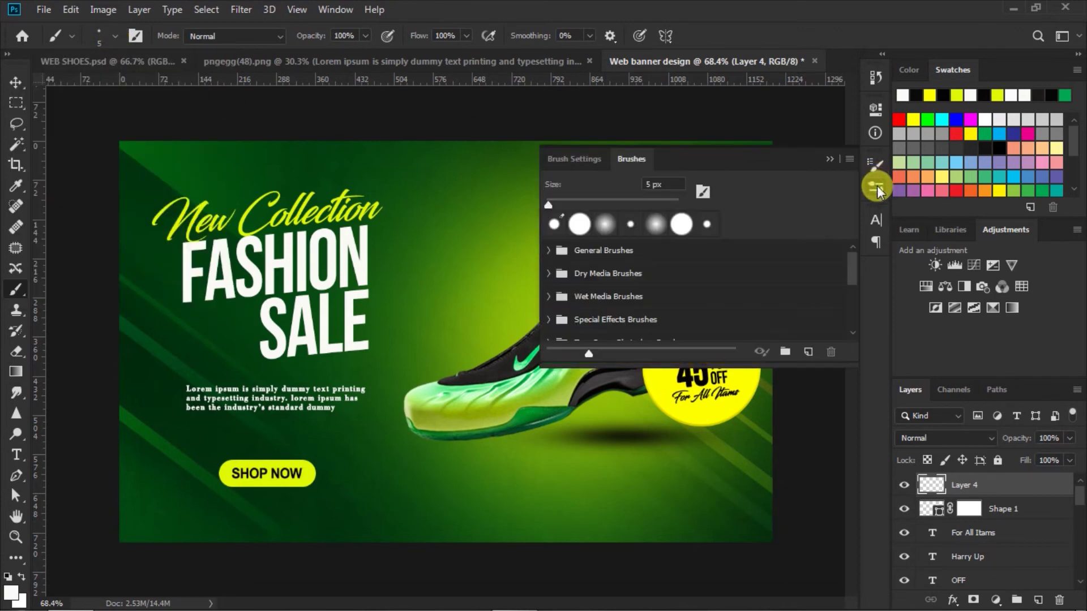
left_click(590, 160)
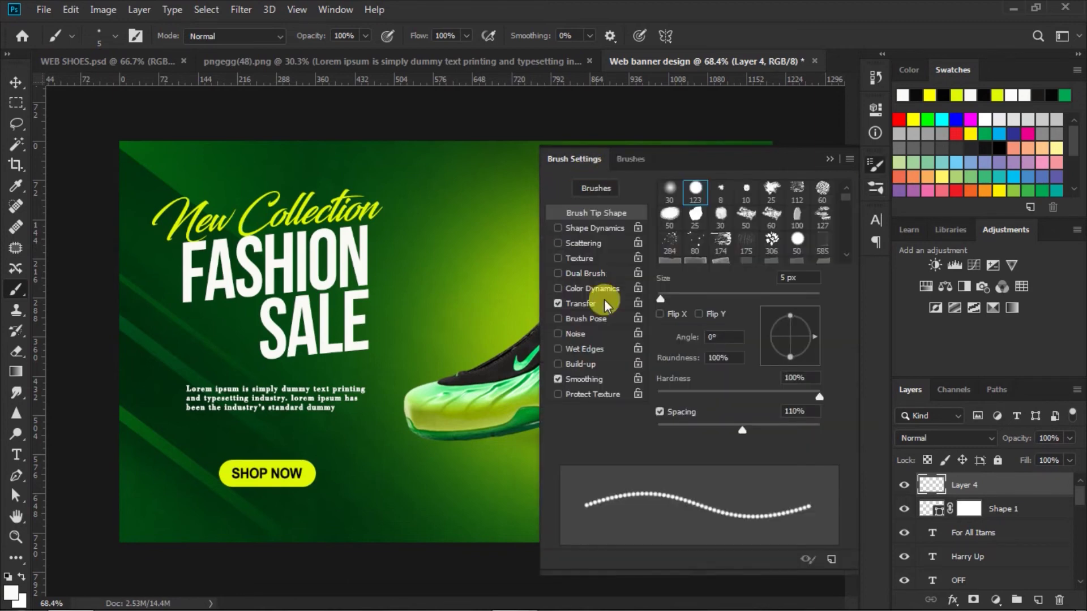
left_click_drag(746, 430, 749, 431)
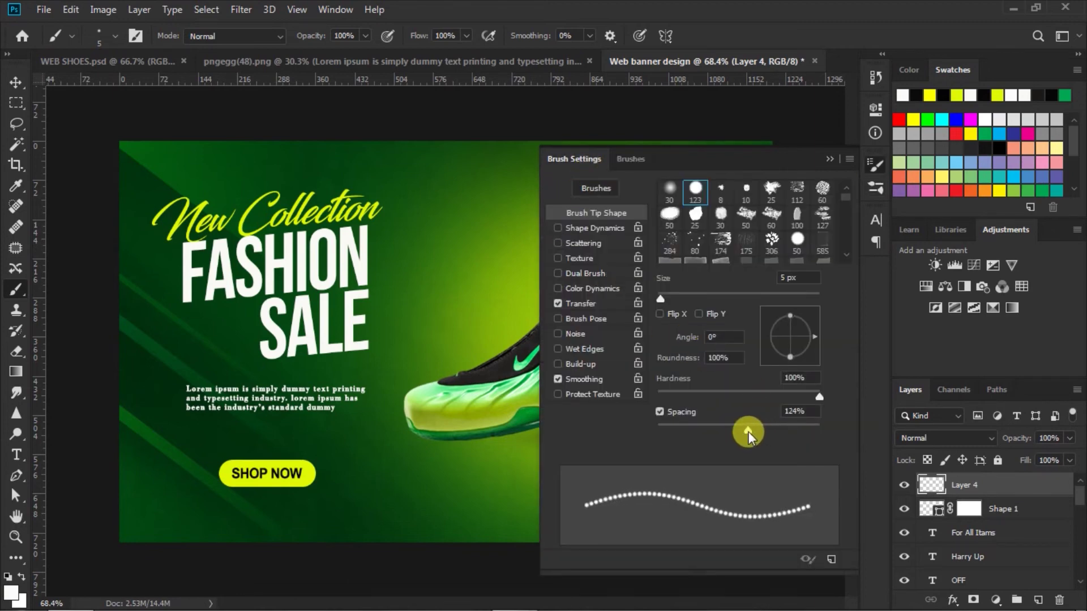
left_click_drag(664, 297, 664, 297)
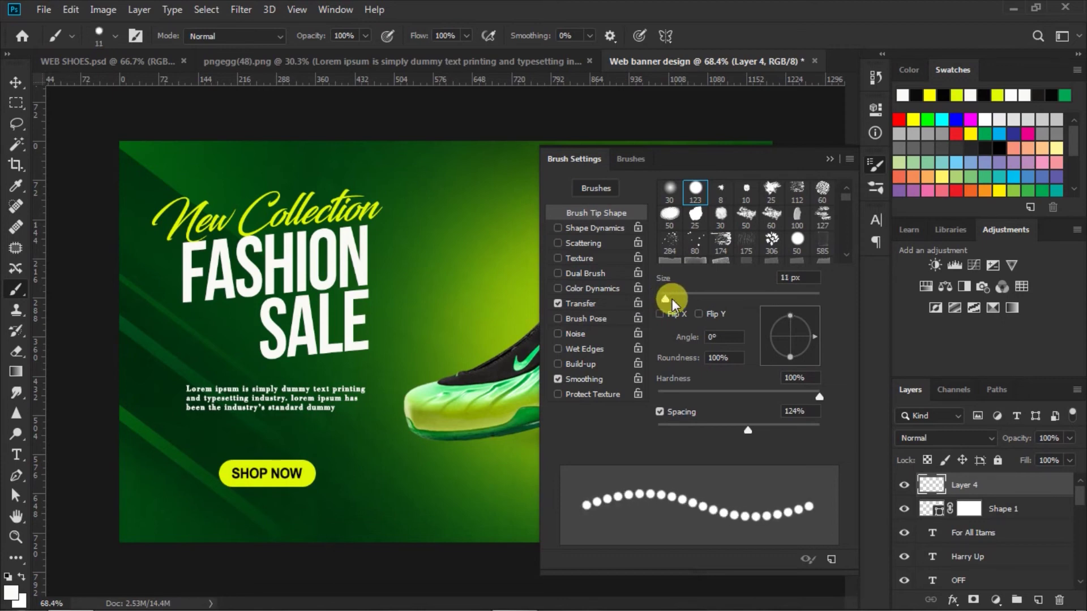
left_click(830, 159)
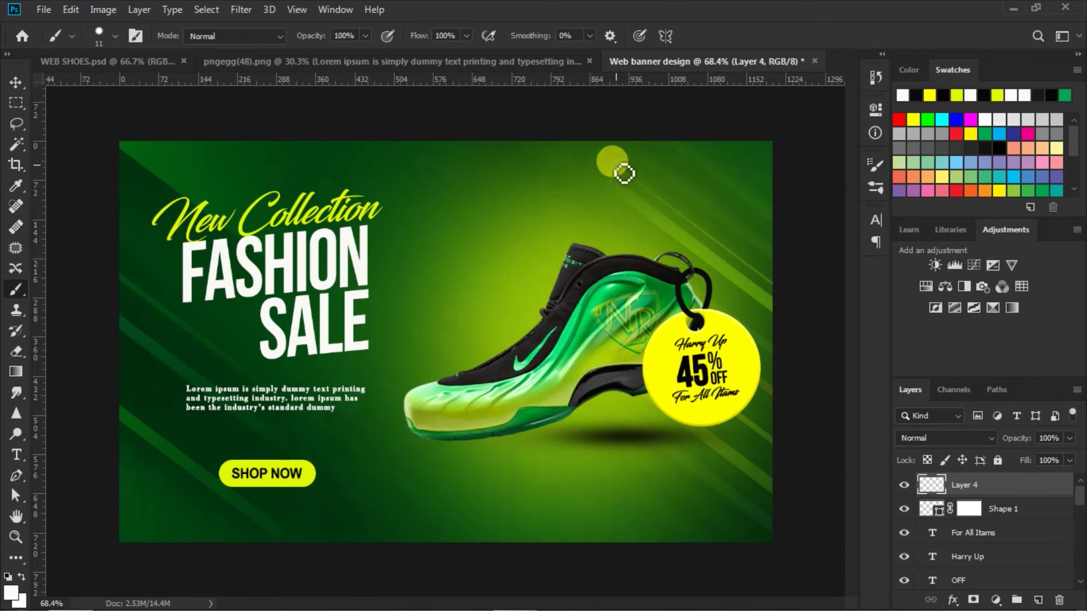
Paint a straight row of white dots near the banner top and a shorter row beneath it.
left_click(625, 174)
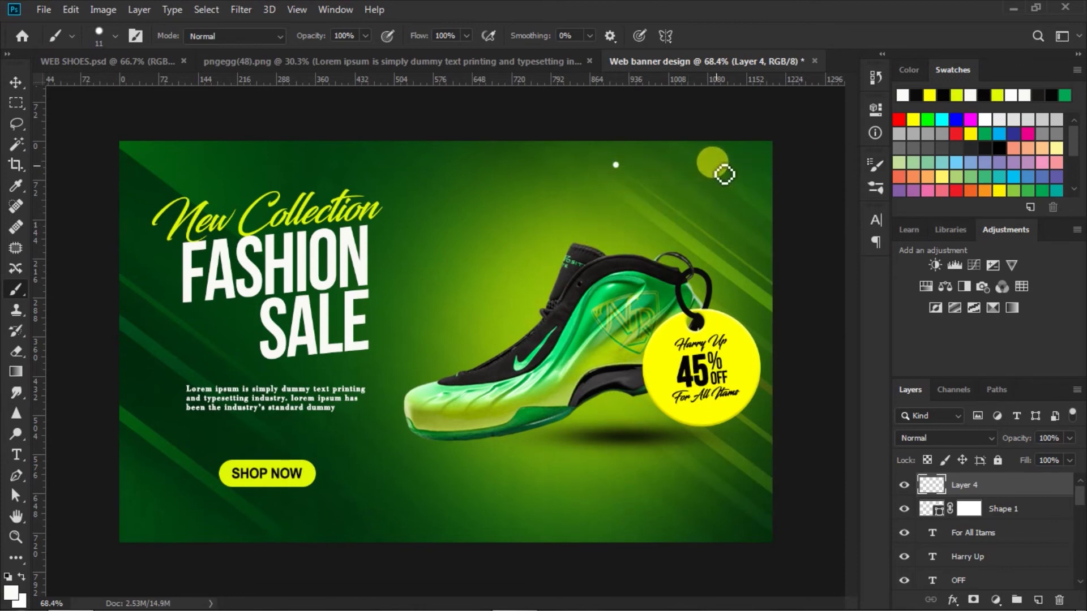
left_click(725, 174, "shift")
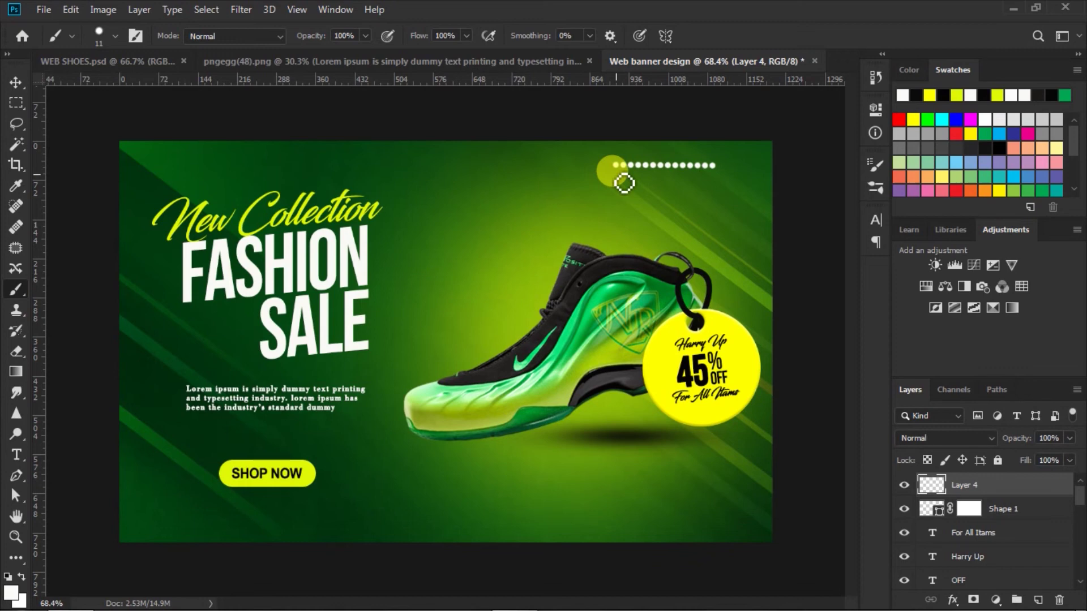
left_click(624, 183)
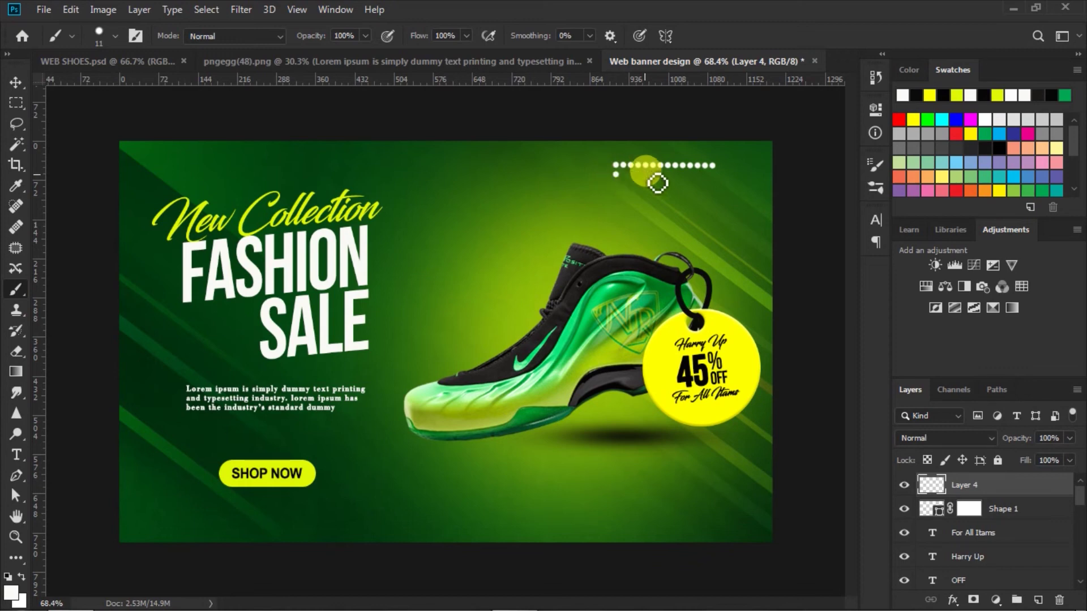
left_click(692, 184, "shift")
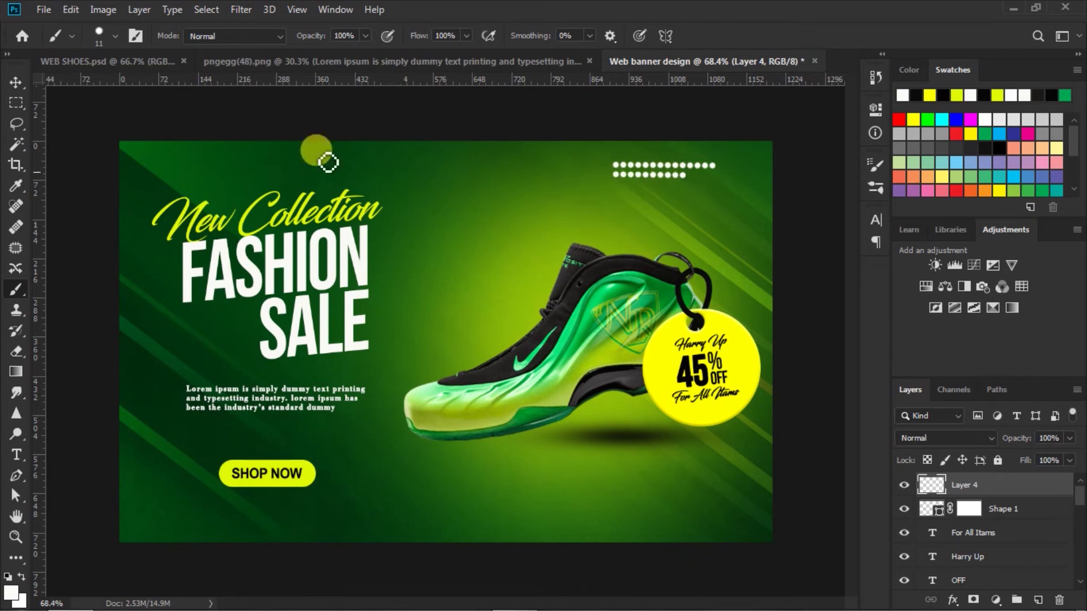
left_click(70, 10)
left_click(123, 31)
left_click(70, 10)
left_click(123, 25)
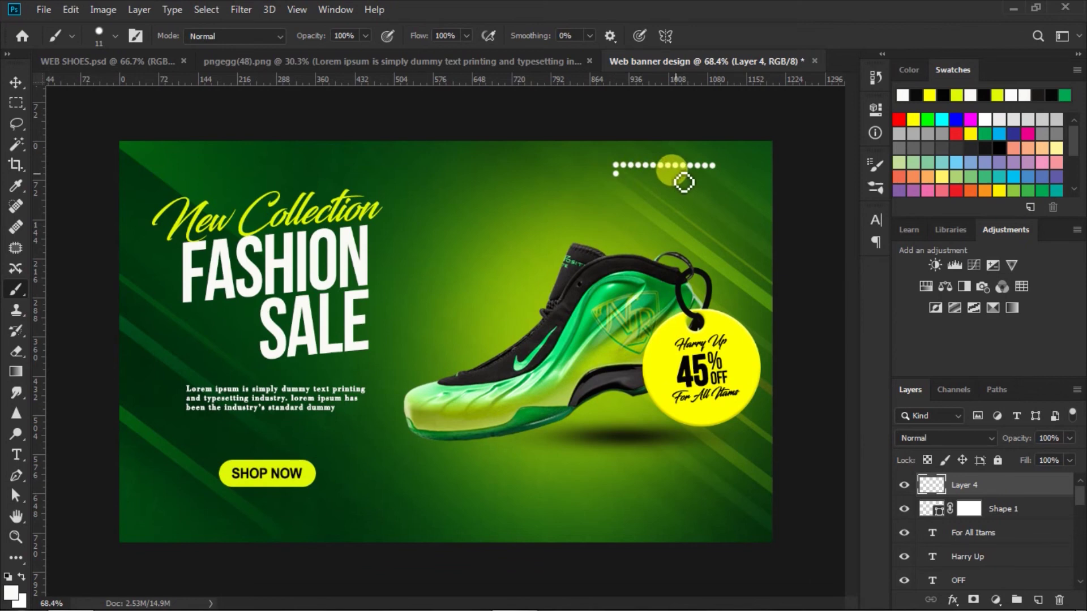
left_click(675, 173, "shift")
left_click(14, 83)
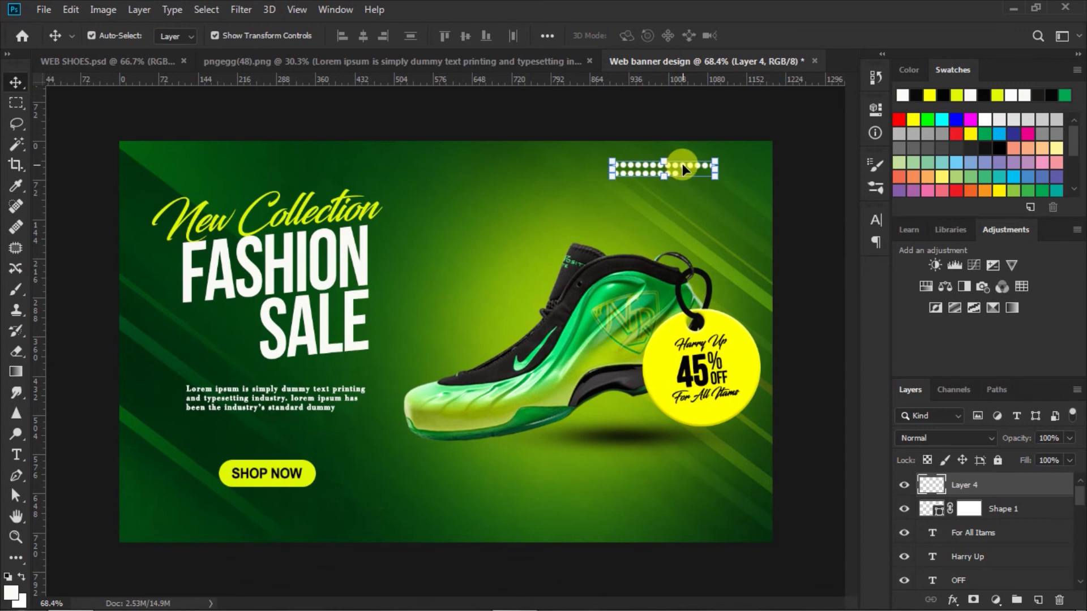
Copy the dot rows to the banner's lower left beneath Shop Now.
left_click_drag(682, 164, 209, 515)
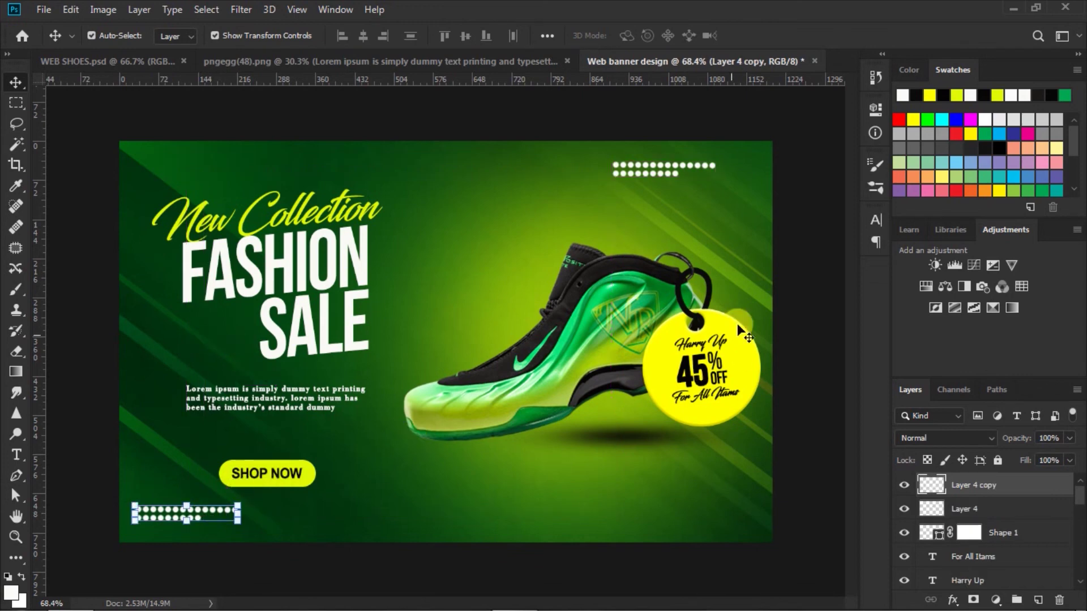
left_click(651, 172)
left_click(657, 167)
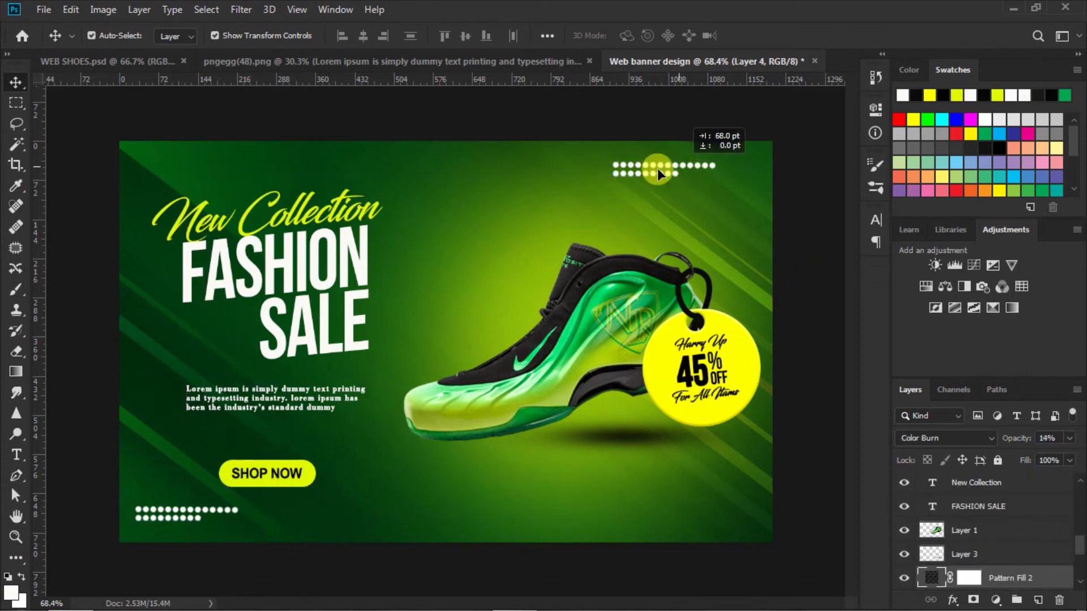
left_click_drag(683, 168, 660, 167)
Shift the top dot row slightly right, then nudge the paragraph down.
left_click(651, 169)
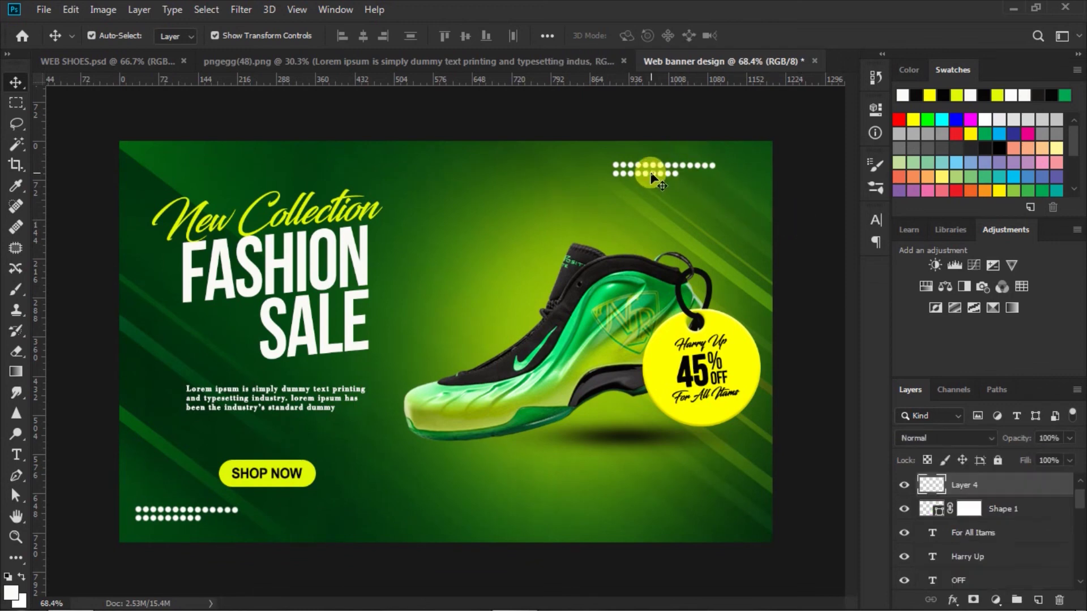
left_click_drag(692, 168, 701, 169)
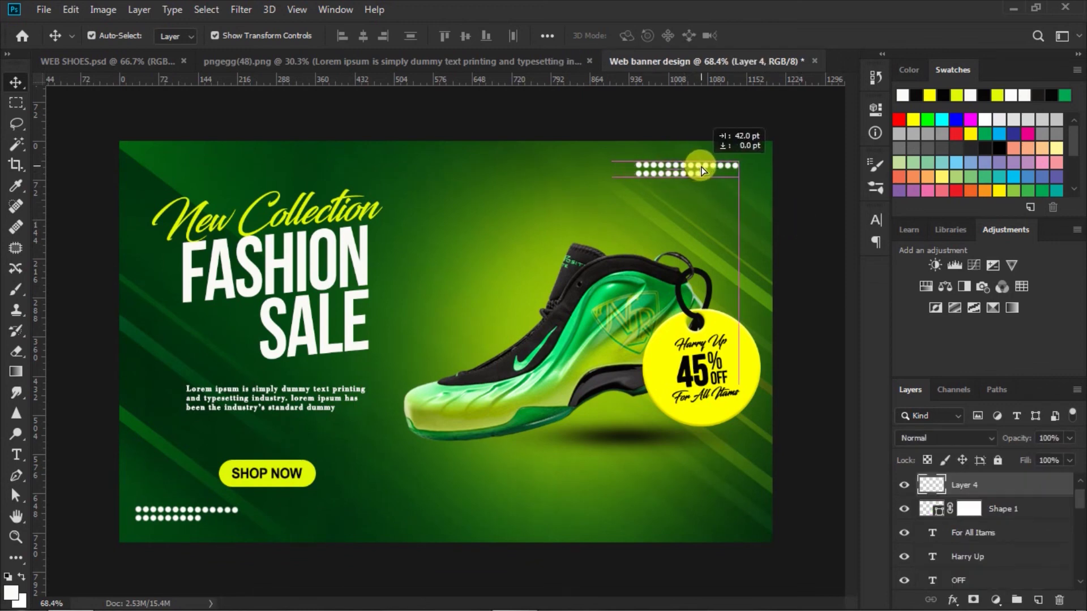
left_click(821, 239)
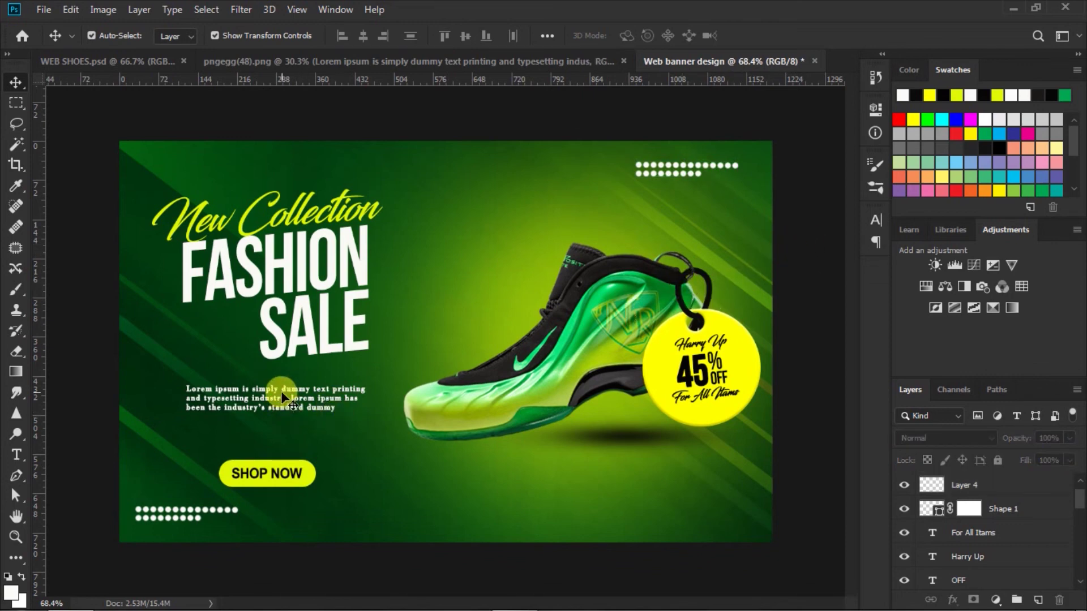
left_click_drag(260, 389, 263, 401)
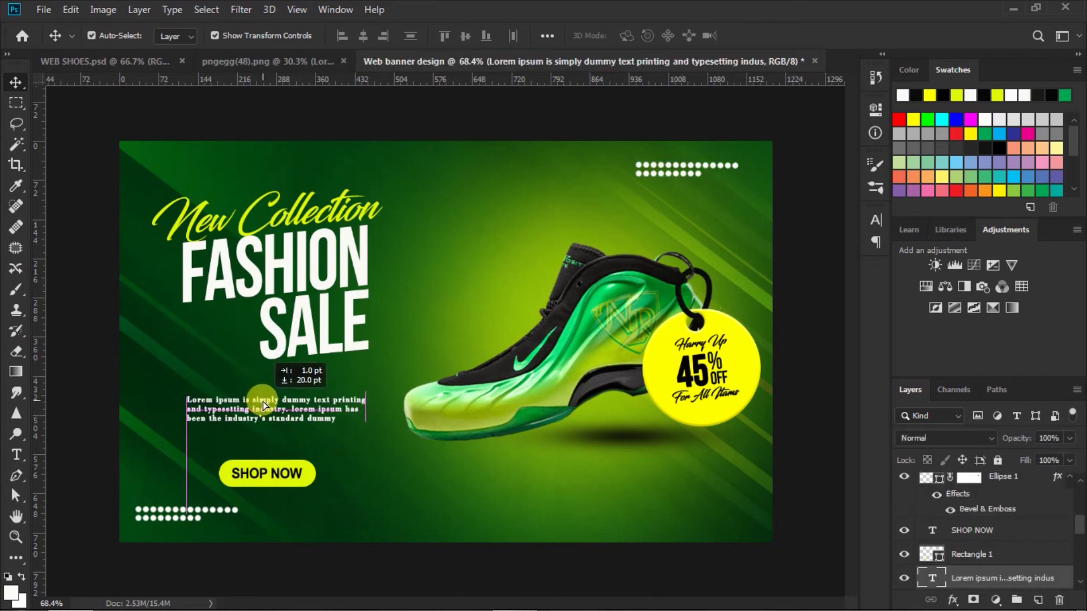
Lower the paragraph further and nudge the New Collection / FASHION SALE headline pair down.
left_click_drag(263, 401, 263, 408)
left_click(310, 216)
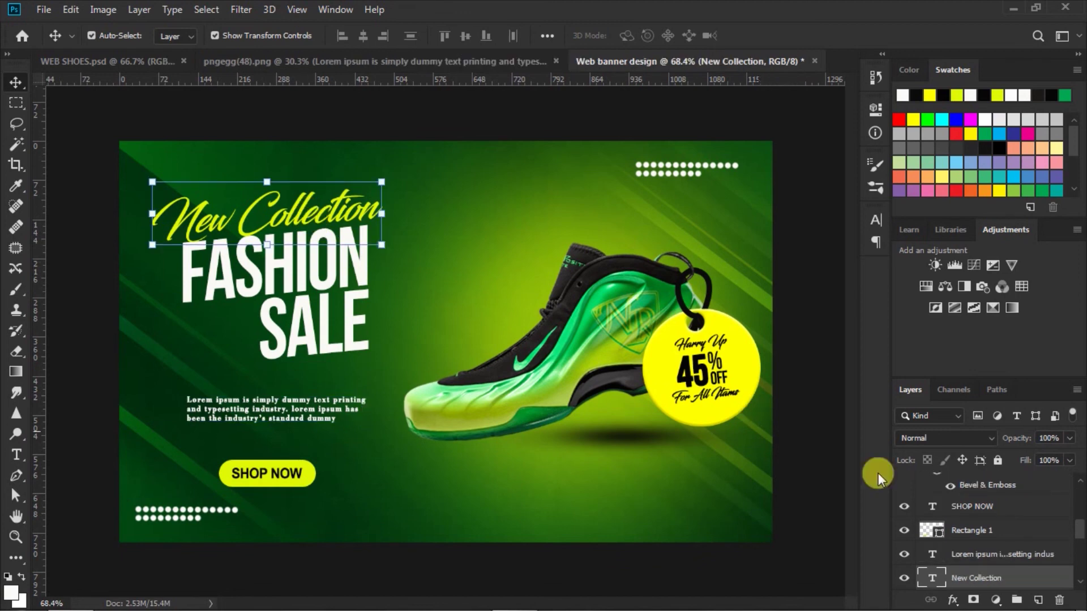
scroll(970, 561, "down", 1)
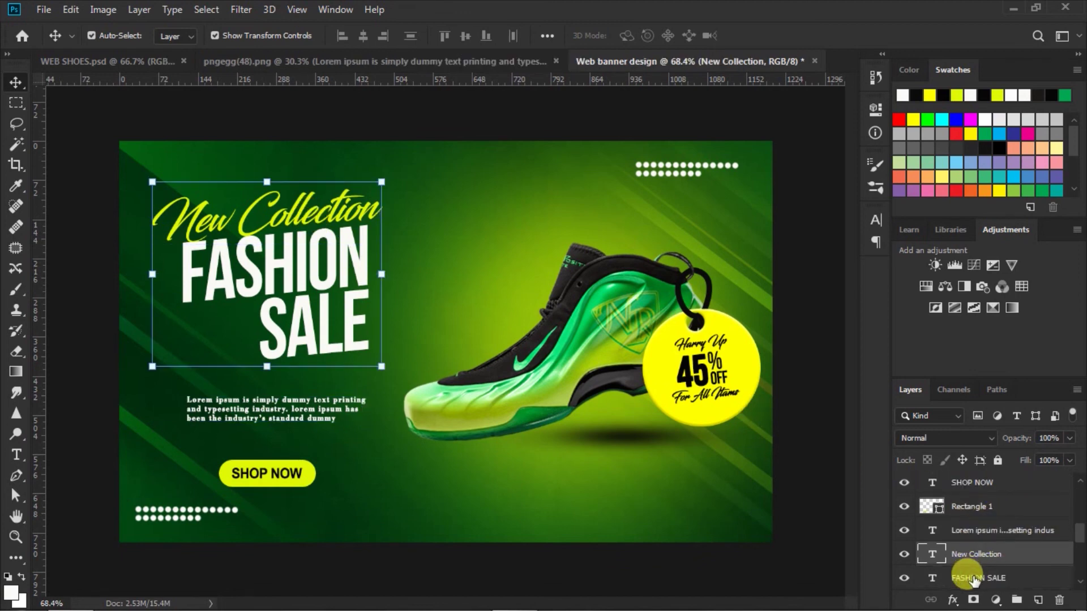
left_click(974, 579, "shift")
key("shift+Down")
key("shift+Down")
key("shift+Left")
key("shift+Left")
key("shift+Left")
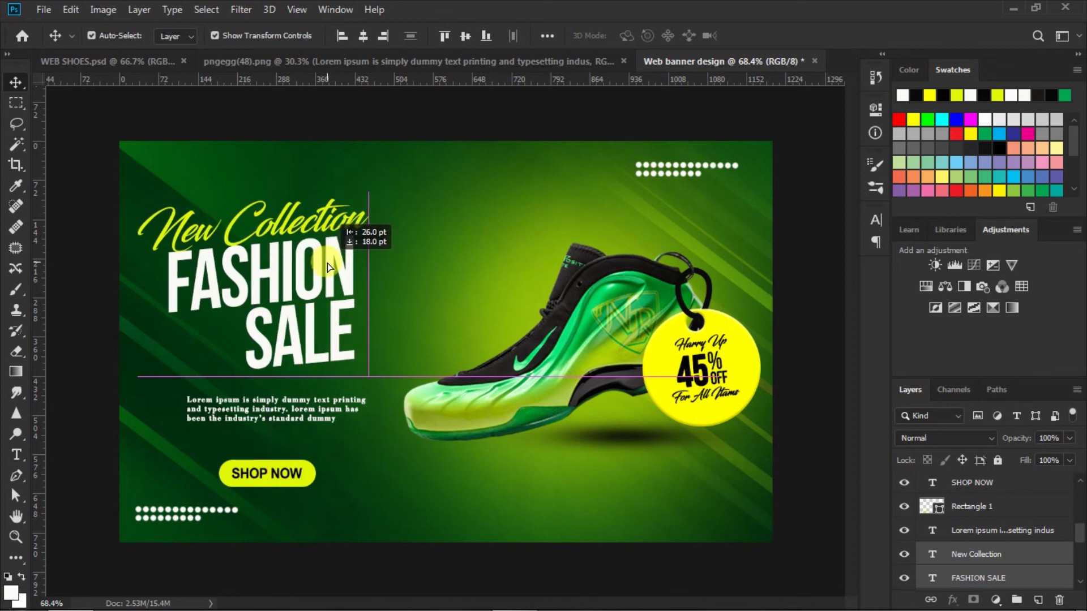
key("shift+Right")
key("shift+Right")
key("shift+Right")
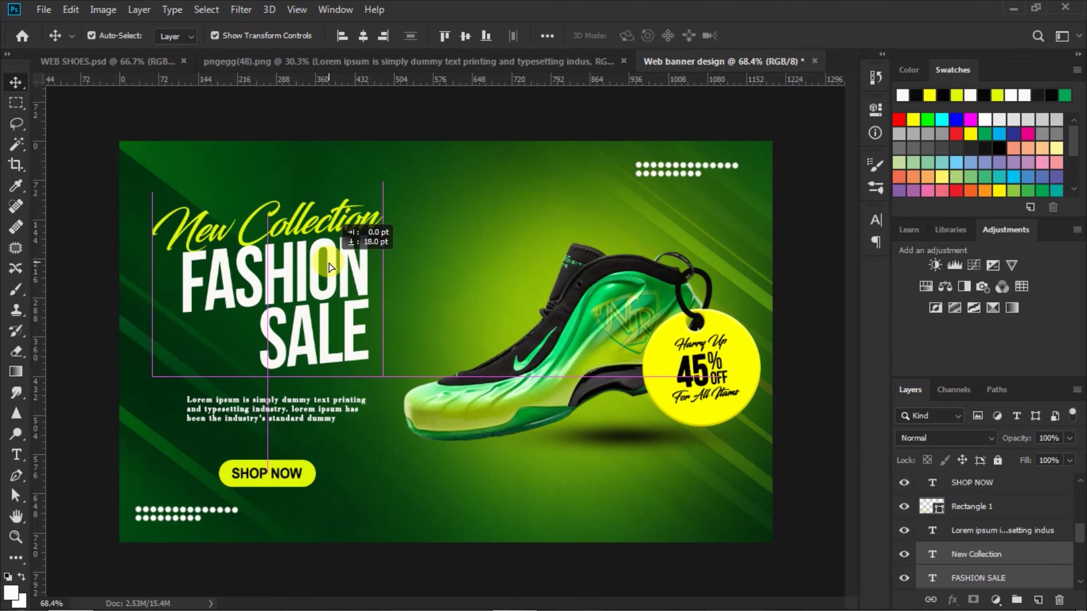
left_click(807, 344)
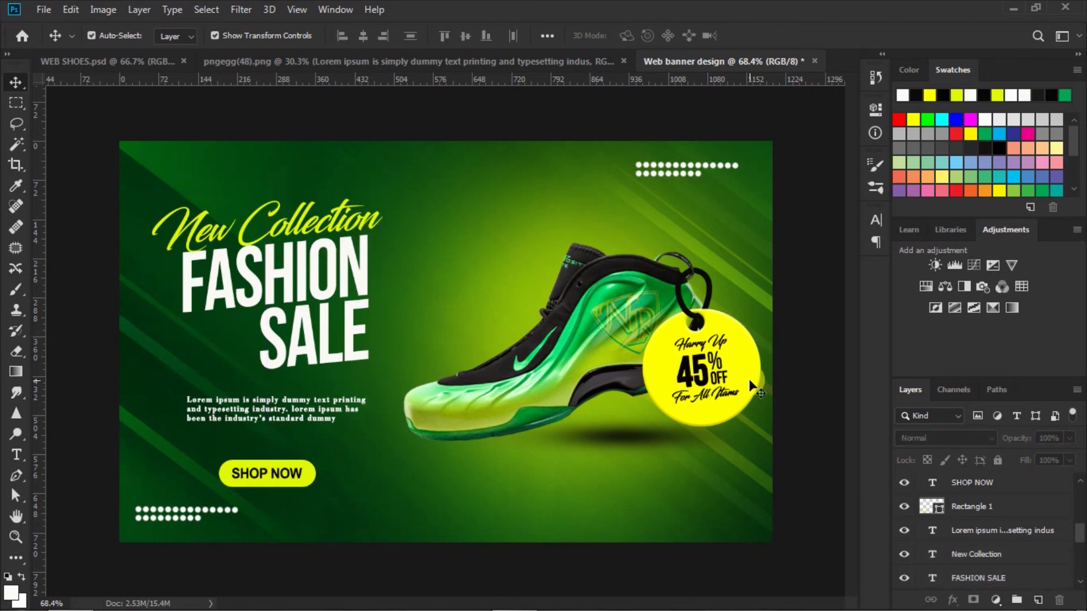
Reposition the shadow beneath the shoe and add an empty layer above SHOP NOW.
left_click_drag(642, 432, 637, 439)
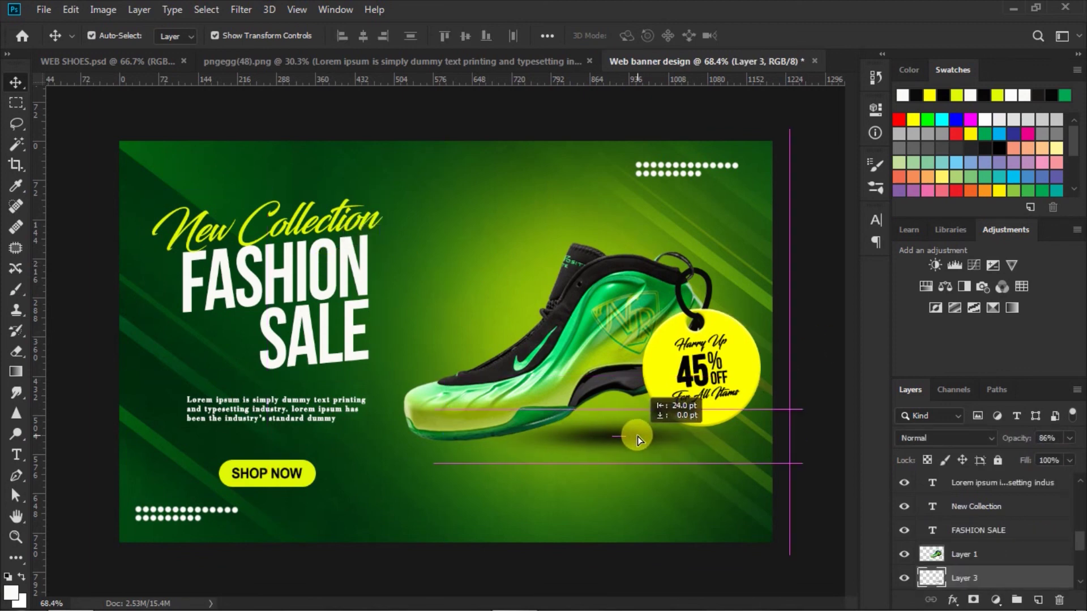
left_click(808, 318)
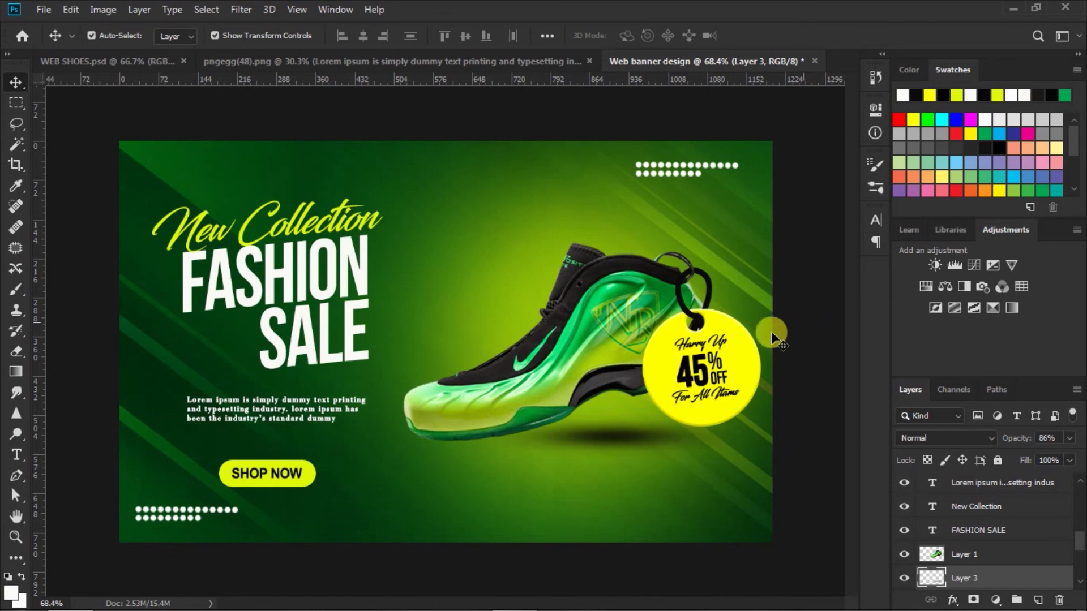
left_click(666, 345)
left_click_drag(922, 485, 937, 568)
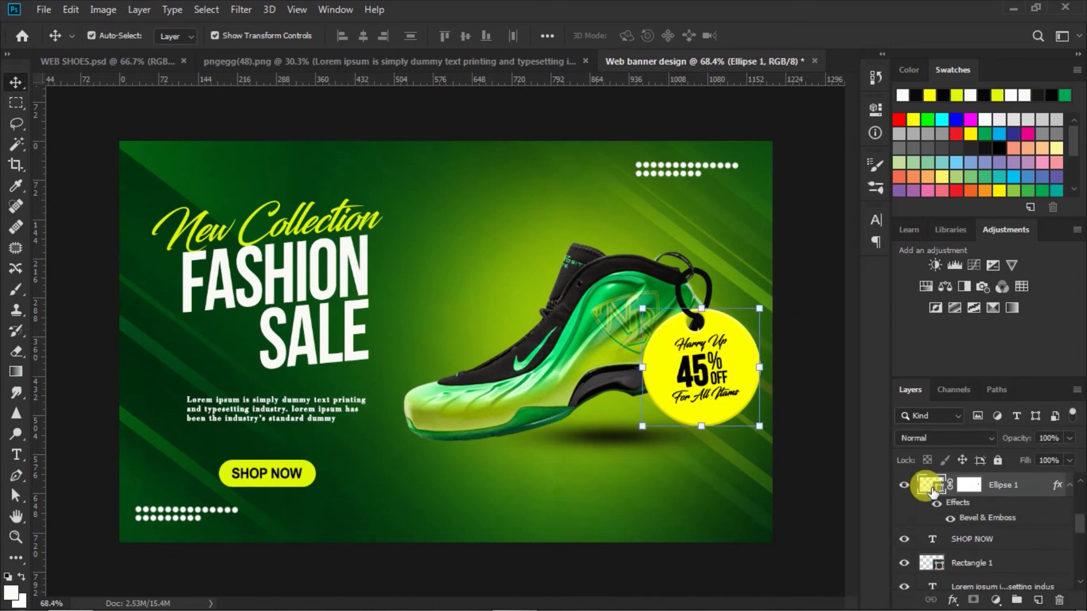
left_click(957, 538)
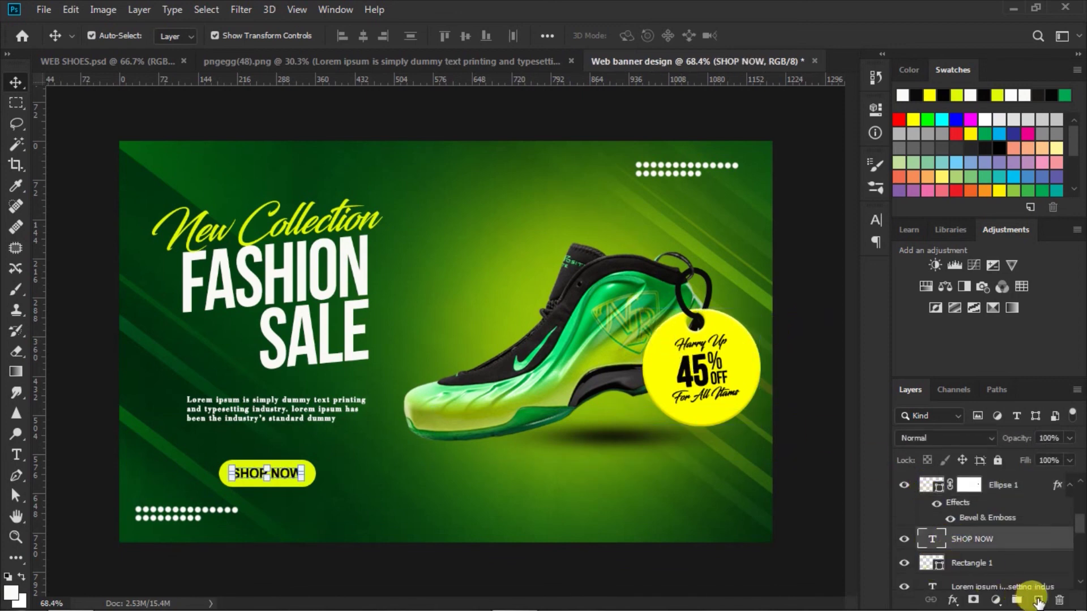
left_click(1038, 600)
Set the foreground colour to black and choose a Soft Round brush.
left_click(9, 592)
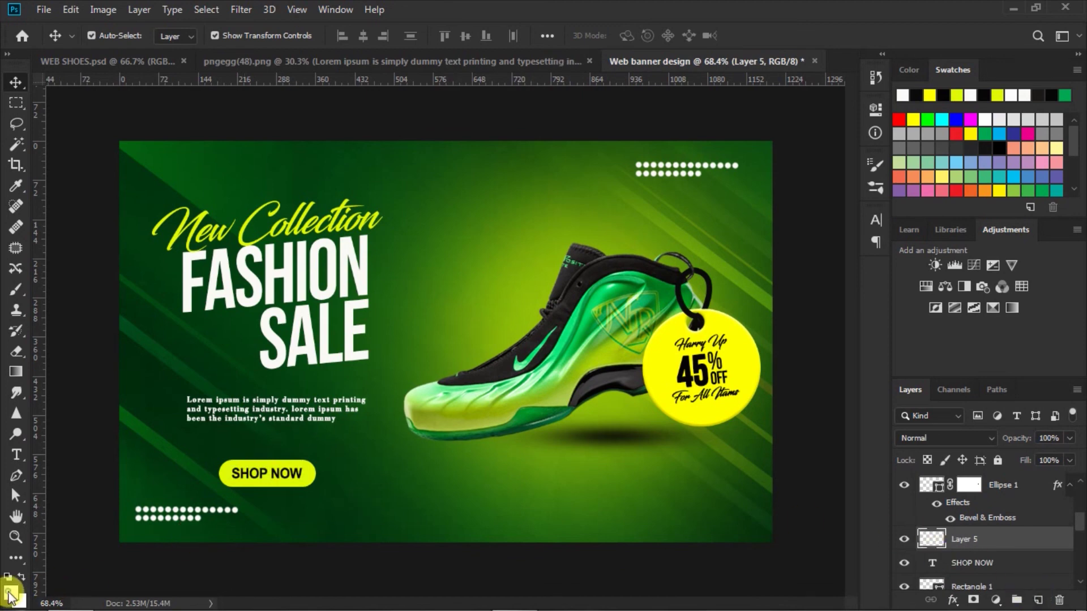
left_click(577, 464)
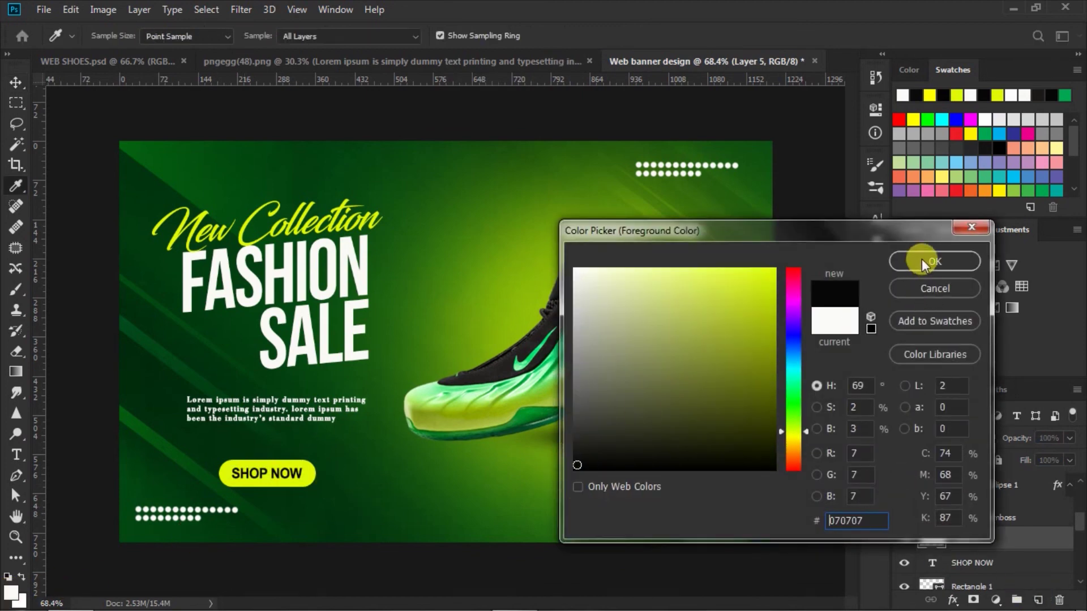
left_click(921, 260)
left_click(16, 289)
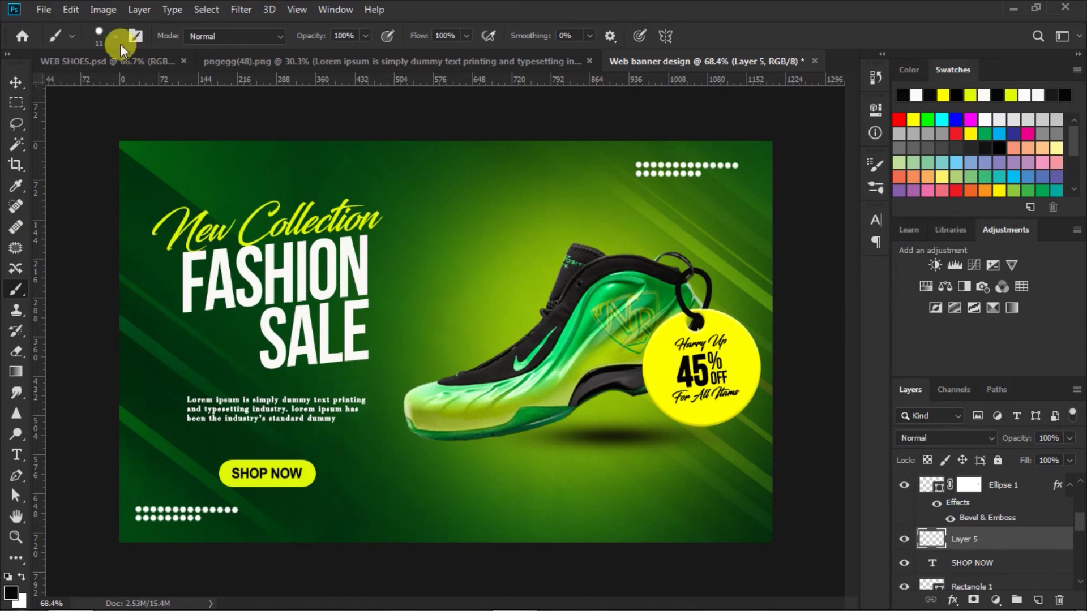
left_click(110, 35)
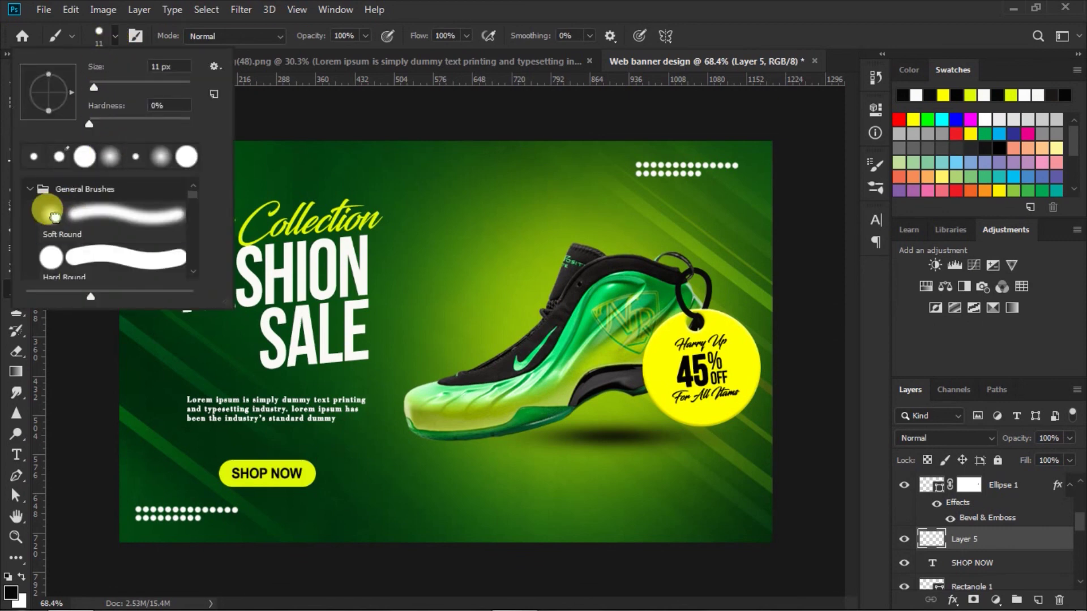
left_click(114, 35)
Paint a soft shadow along the yellow tag's left edge with an enlarged brush.
key("ctrl+plus")
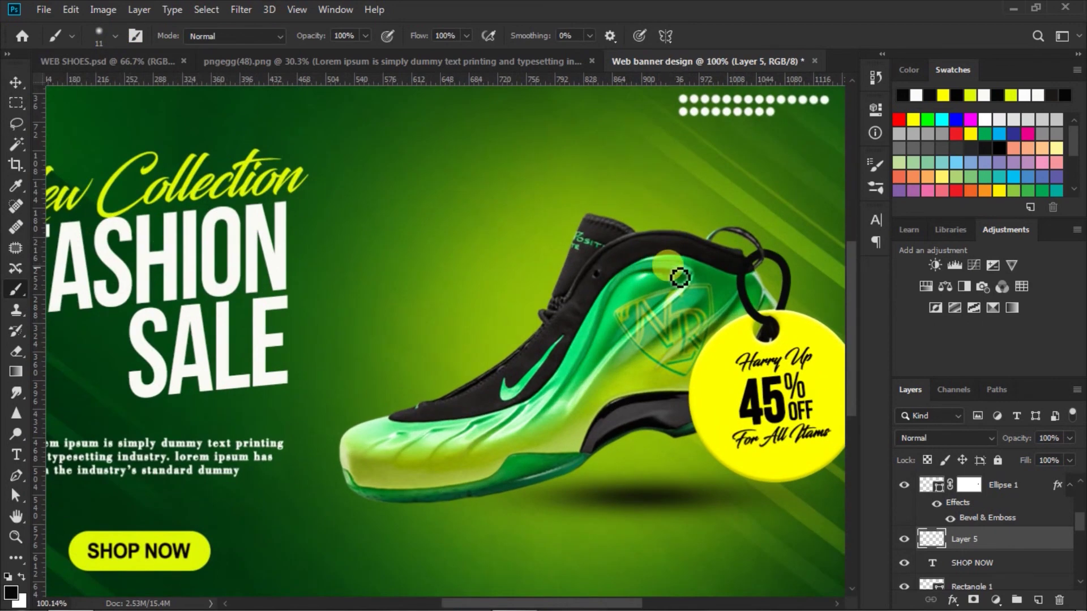
left_click_drag(708, 286, 527, 302)
key("bracketright")
key("bracketright")
key("bracketright")
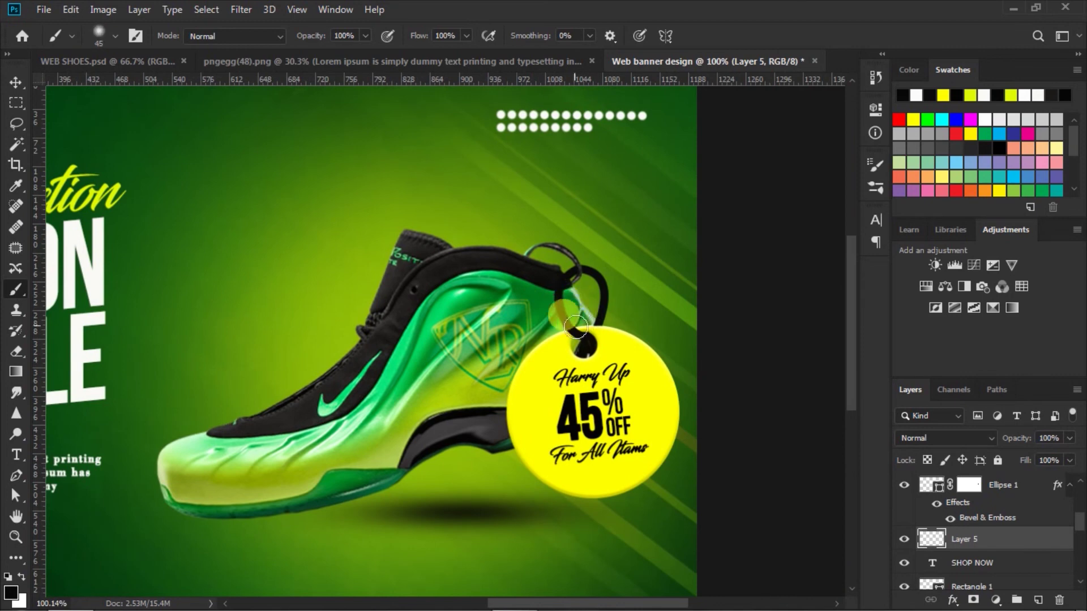
key("bracketright")
mouse_move(566, 336)
left_mouse_down()
mouse_move(513, 425)
mouse_move(529, 379)
left_mouse_up()
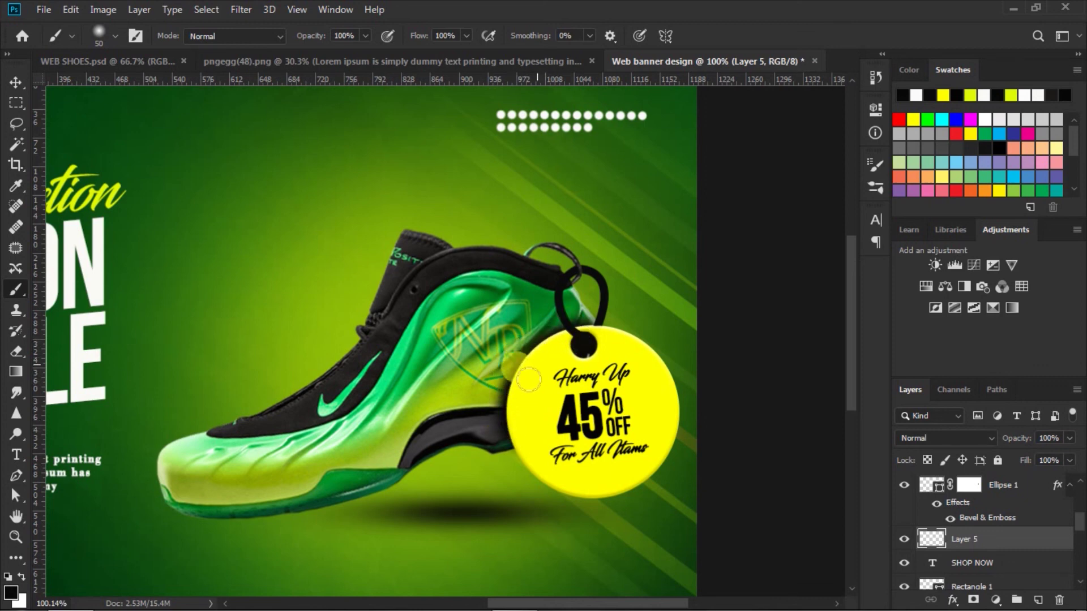
left_click_drag(528, 379, 572, 338)
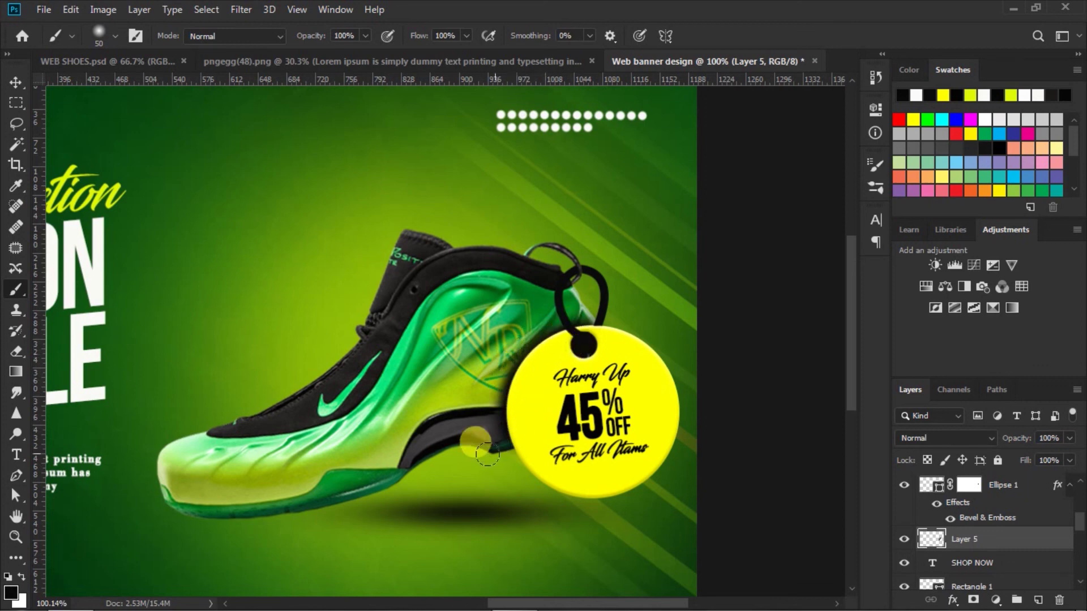
Lower Layer 5's opacity to 68% and fit the whole banner on screen.
left_click(15, 84)
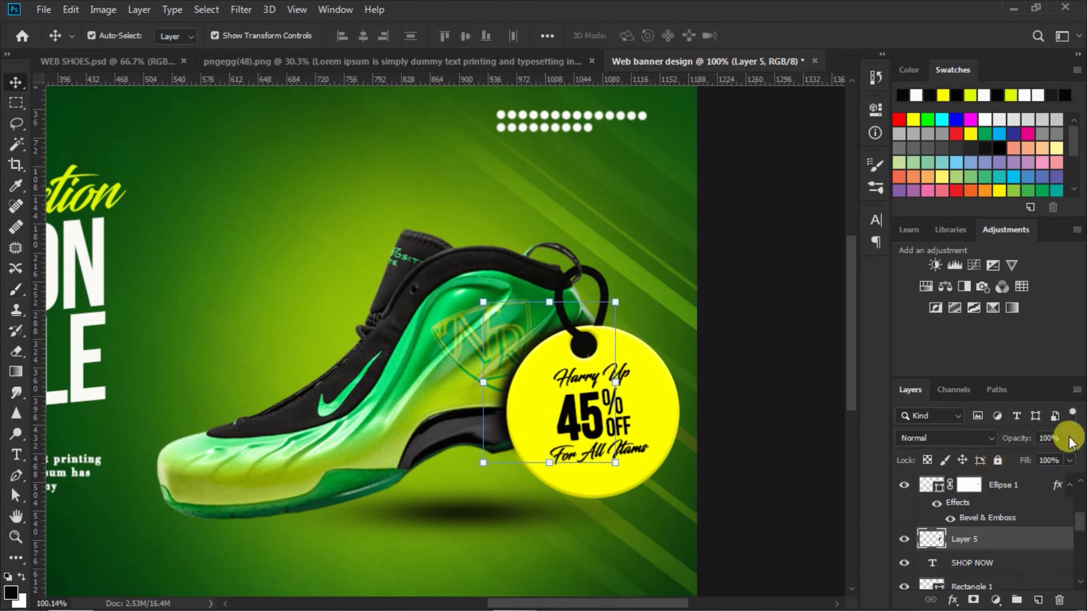
left_click(1068, 460)
left_click_drag(1057, 454, 1045, 459)
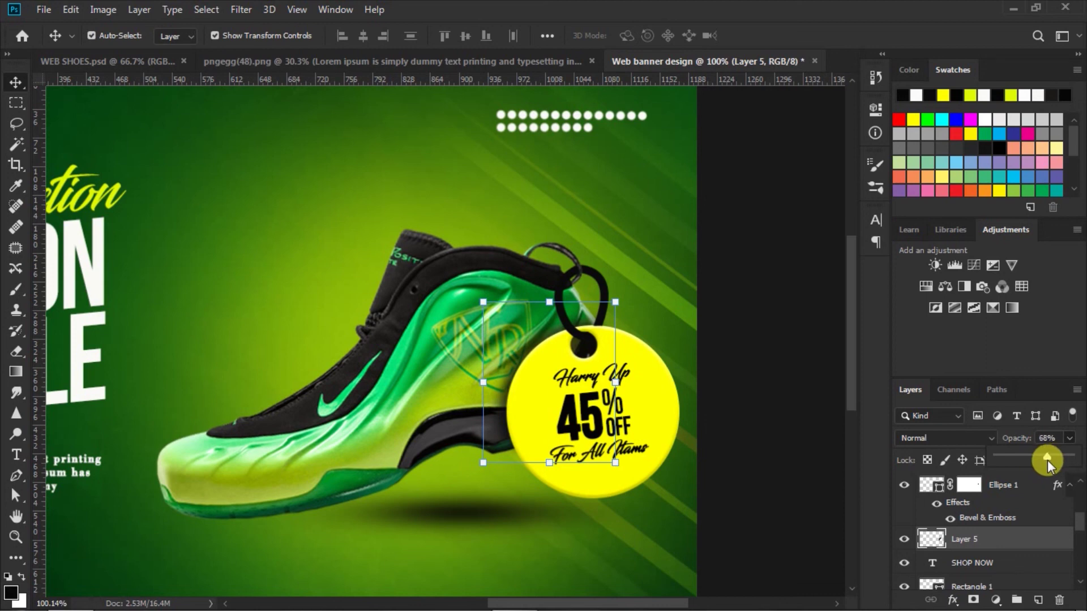
left_click(756, 426)
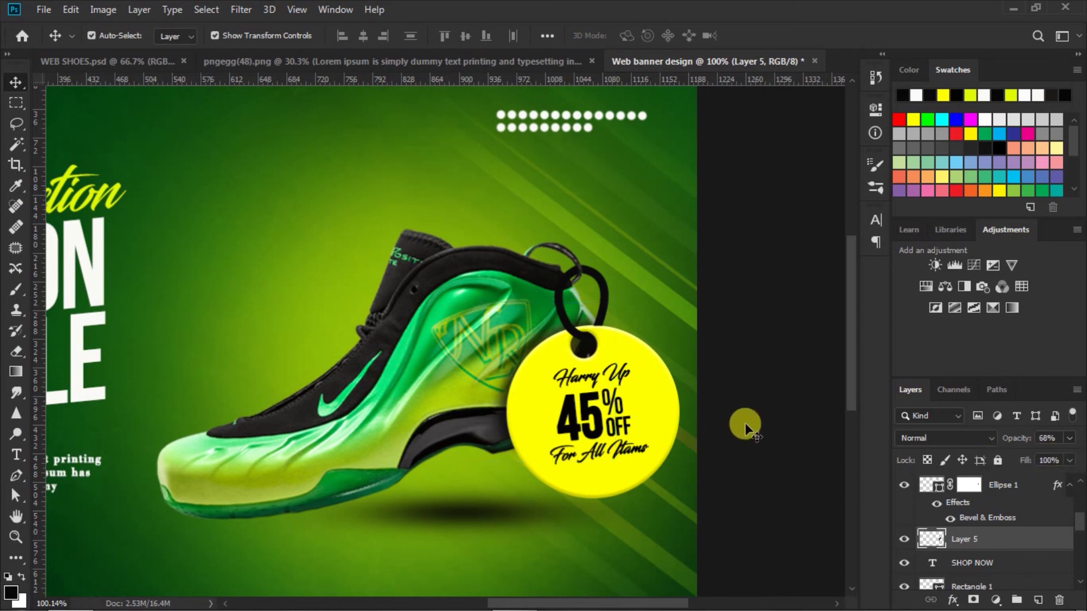
key("ctrl+0")
key("ctrl+plus")
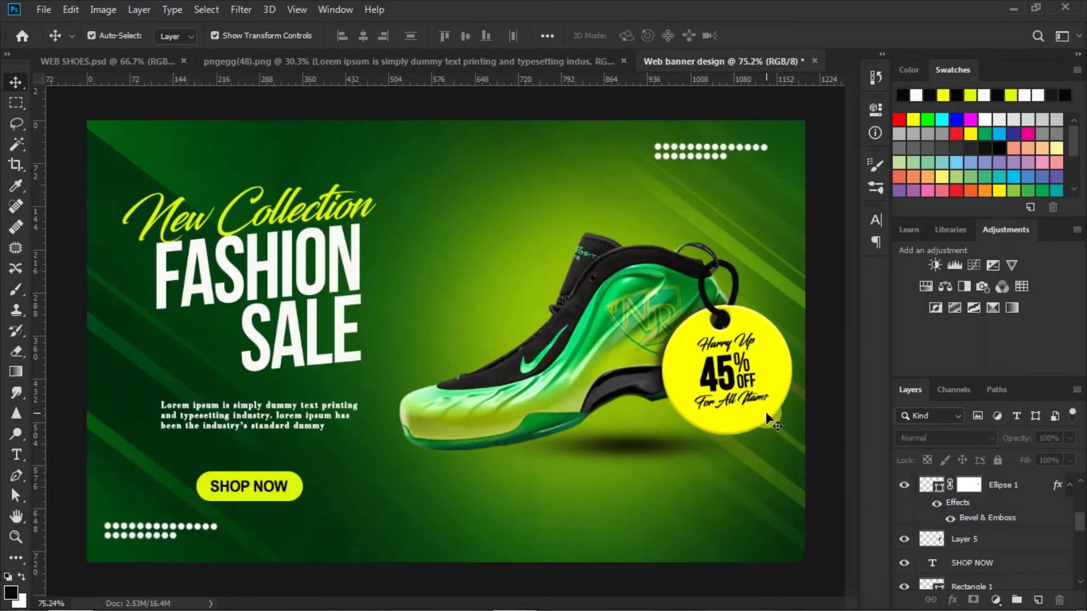